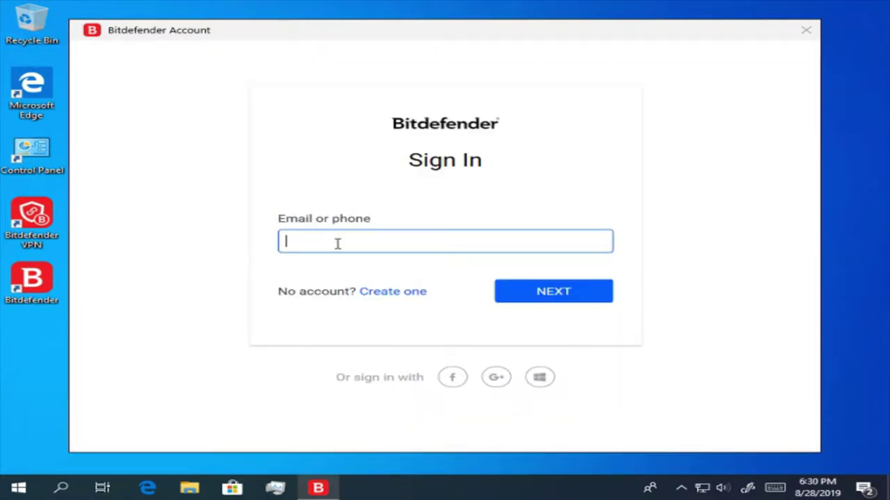
# - Enter the account e-mail address in the Email or phone field and submit it with NEXT
pyautogui.hotkey('ctrl', 'v')
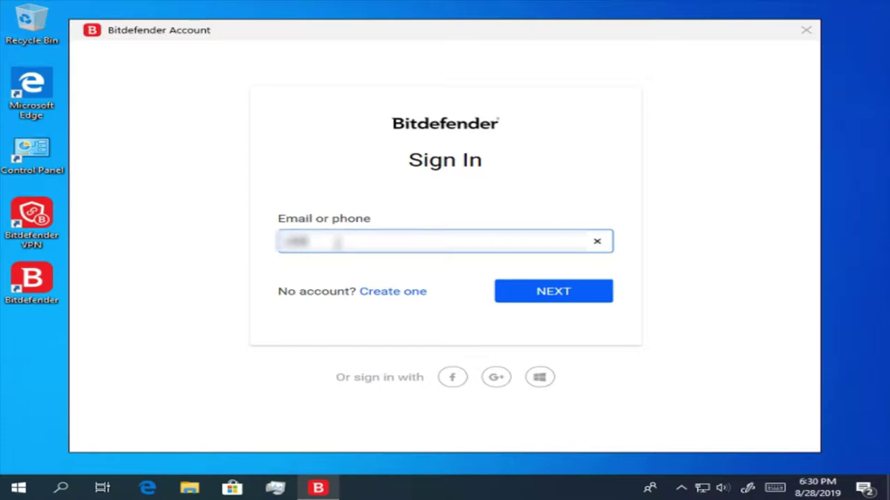
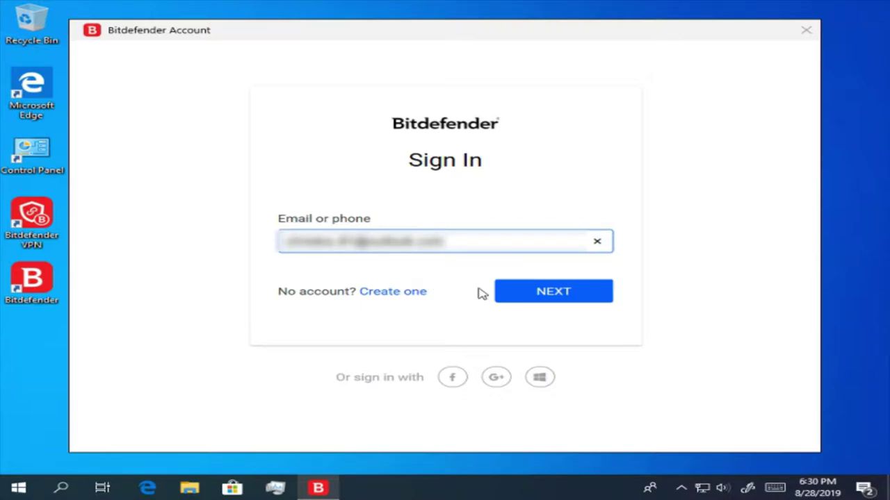
pyautogui.click(582, 297)
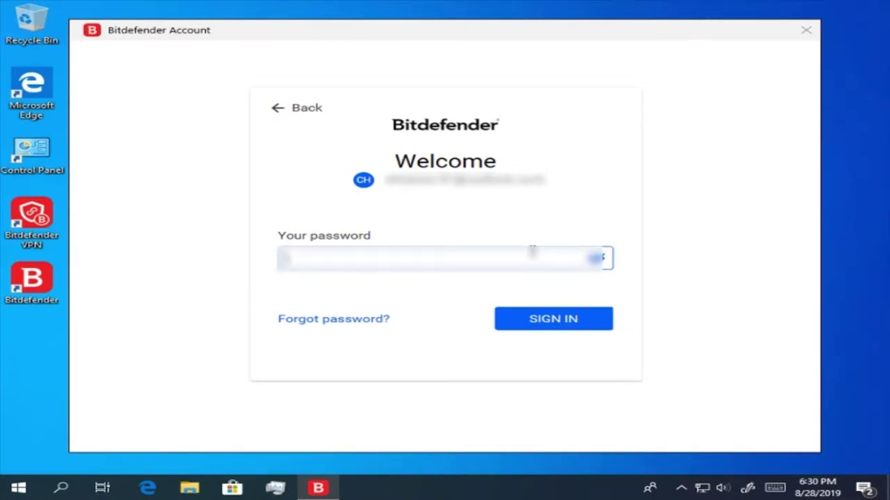
# - Enter the account password, check it with the show/hide eye icon, and sign in
pyautogui.write('******')
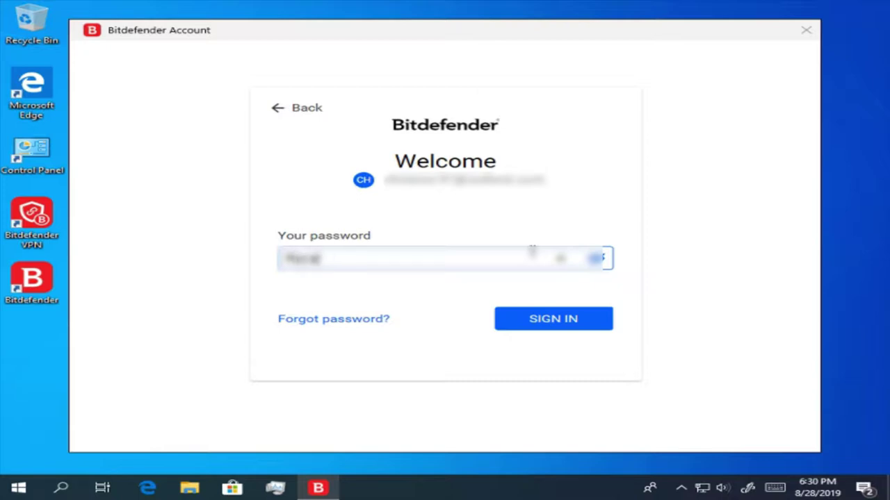
pyautogui.write('********')
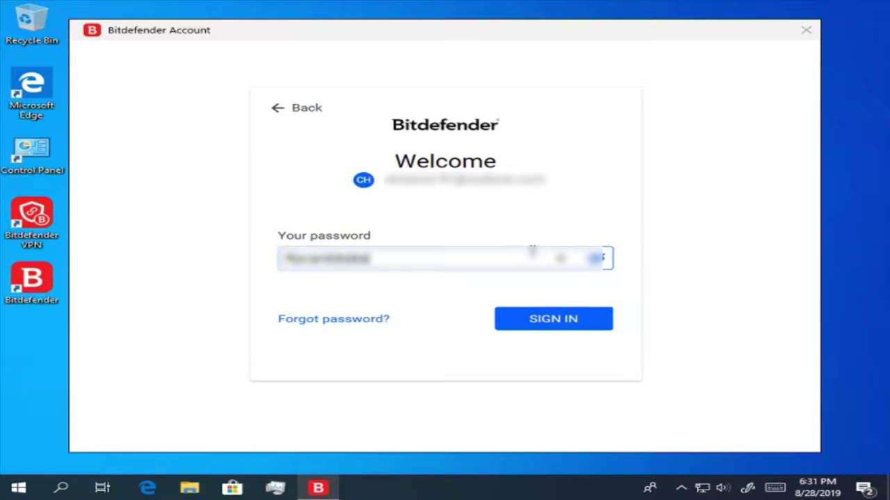
pyautogui.write('***')
pyautogui.press('BackSpace')
pyautogui.click(597, 268)
pyautogui.click(597, 270)
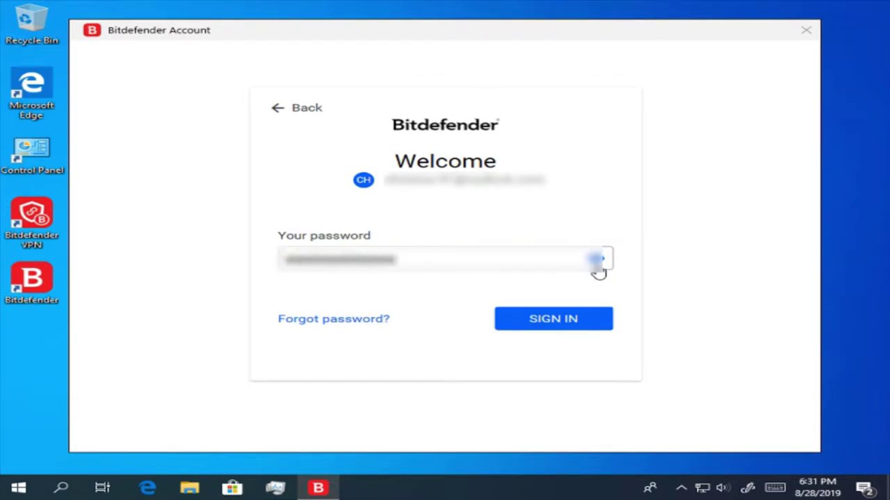
pyautogui.click(573, 321)
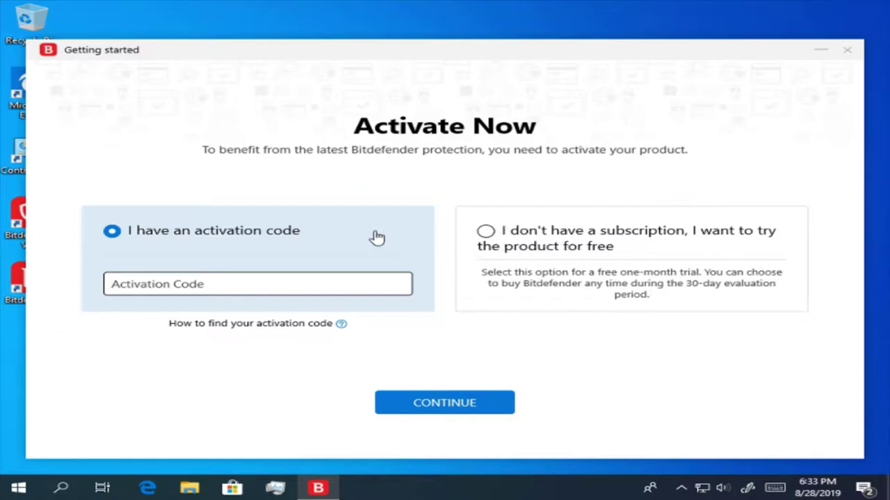
# - Choose the free one-month trial option instead of an activation code and continue
pyautogui.click(466, 242)
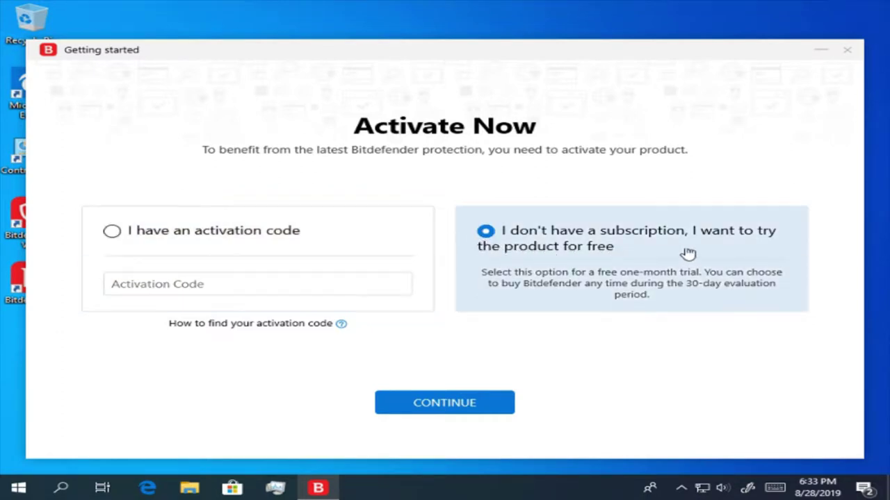
pyautogui.click(441, 410)
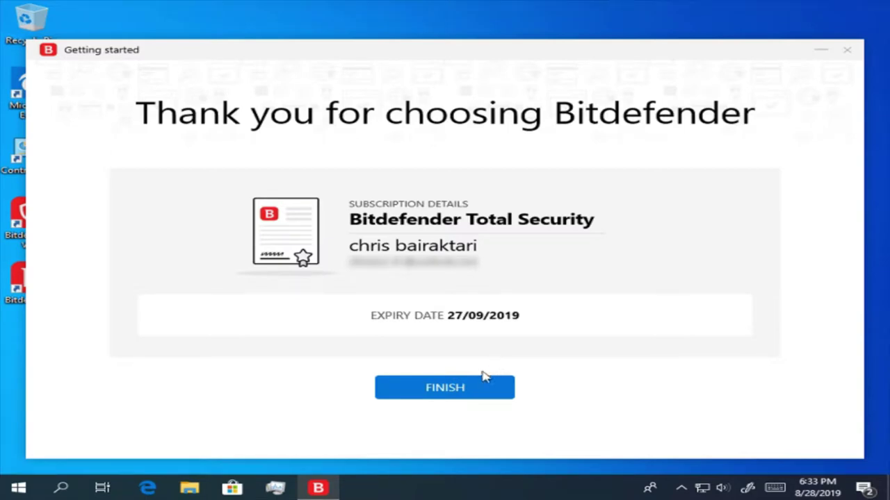
# - Enable ransomware remediation, dismiss its recommendation notice, and finish the getting-started setup
pyautogui.click(486, 388)
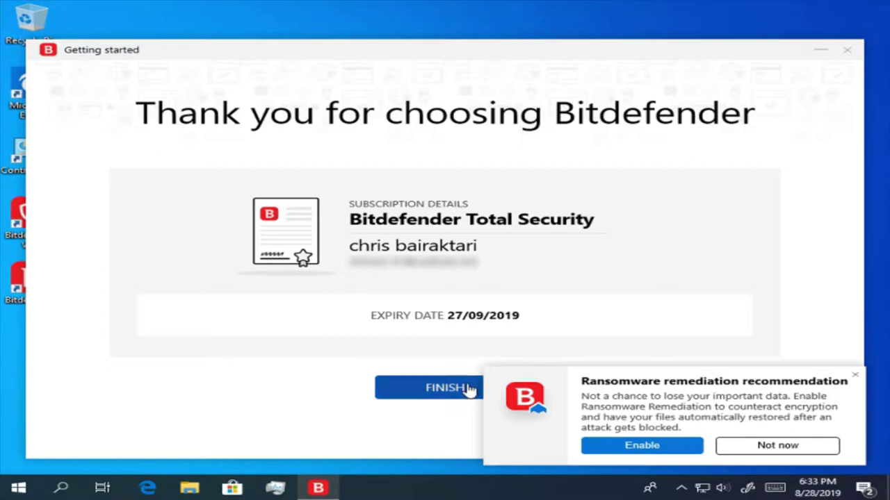
pyautogui.click(657, 448)
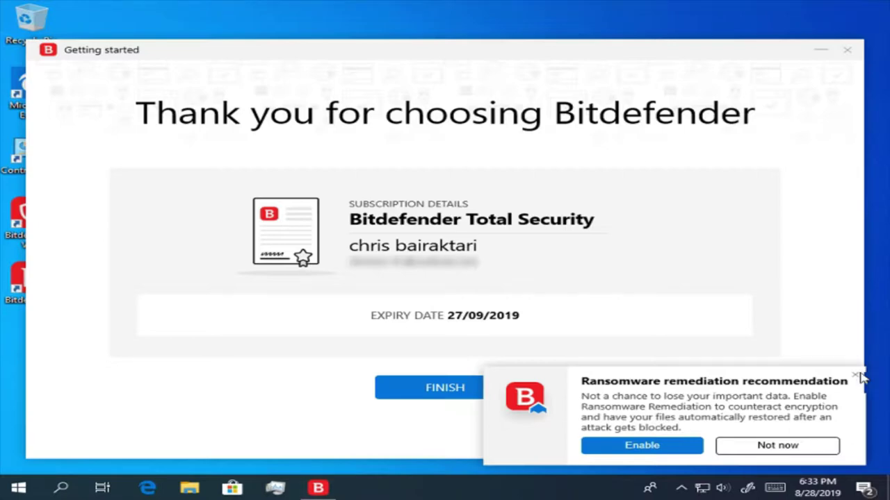
pyautogui.click(855, 376)
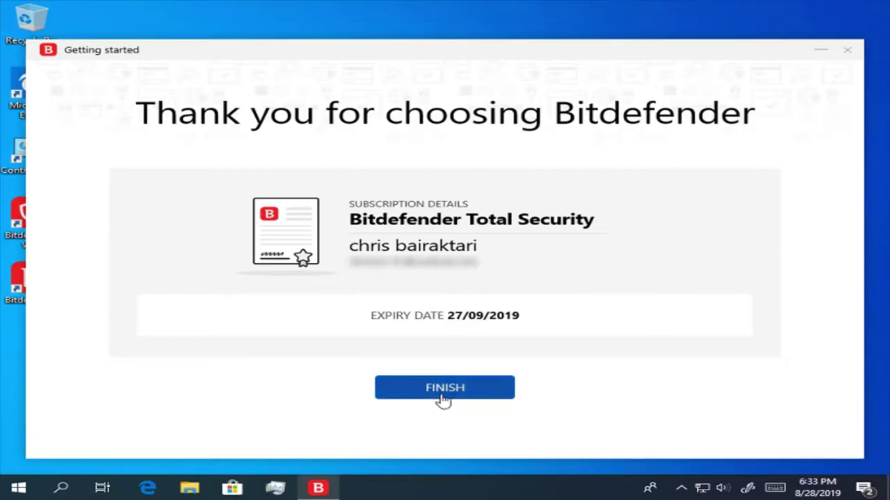
pyautogui.click(441, 395)
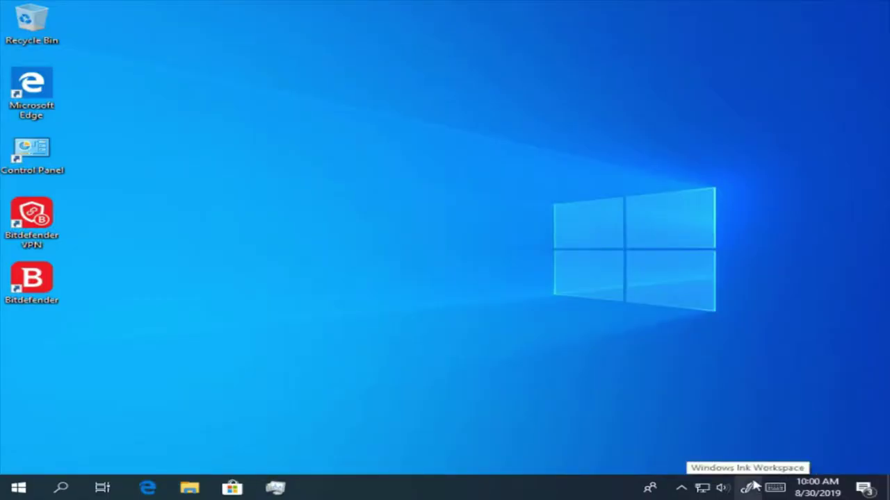
# - Run Update Now from the Bitdefender tray icon, dismiss the CD/DVD notice, and close the finished update
pyautogui.click(680, 488)
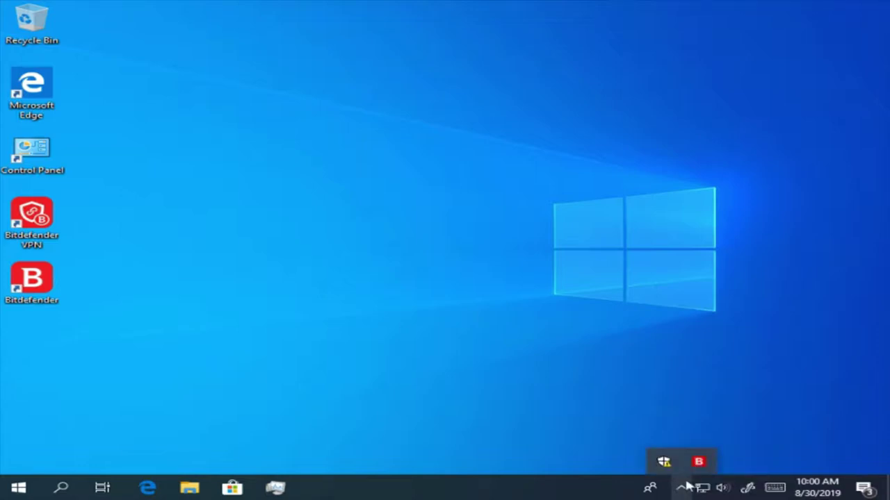
pyautogui.rightClick(698, 462)
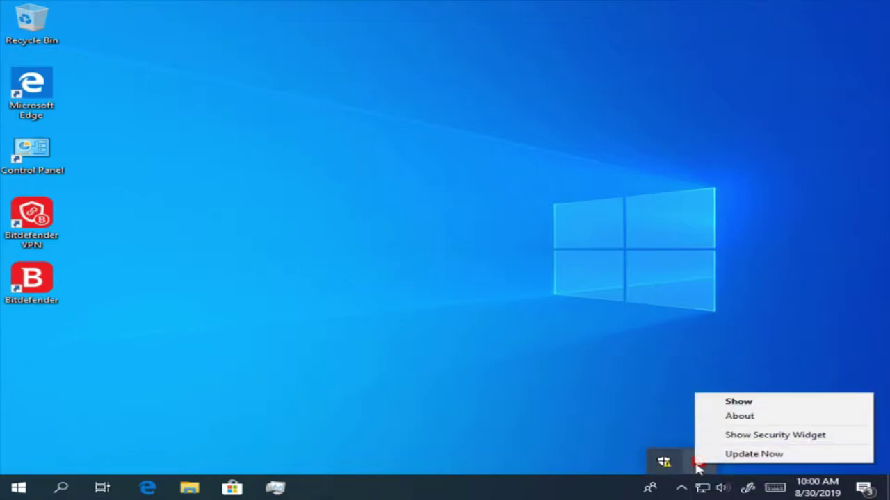
pyautogui.click(742, 457)
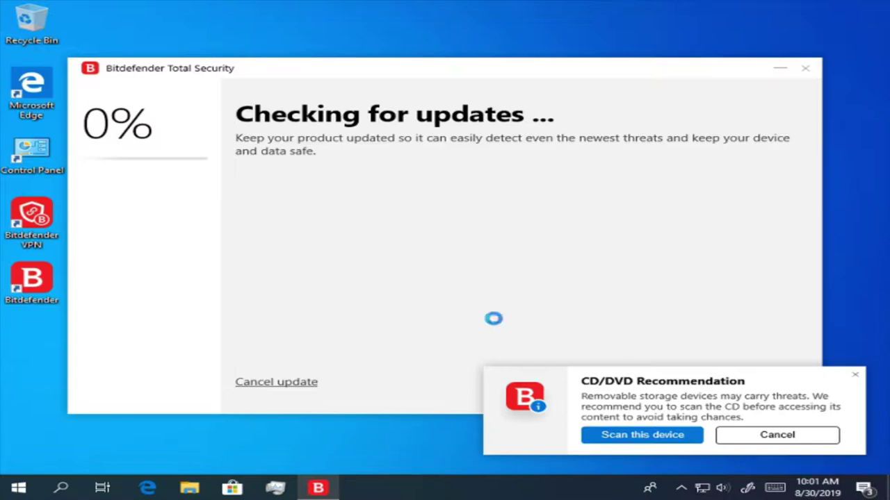
pyautogui.click(855, 376)
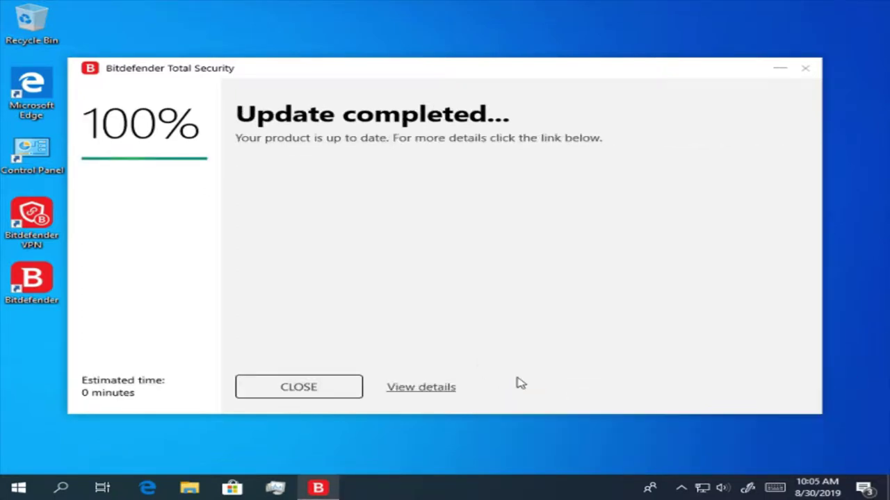
pyautogui.click(292, 392)
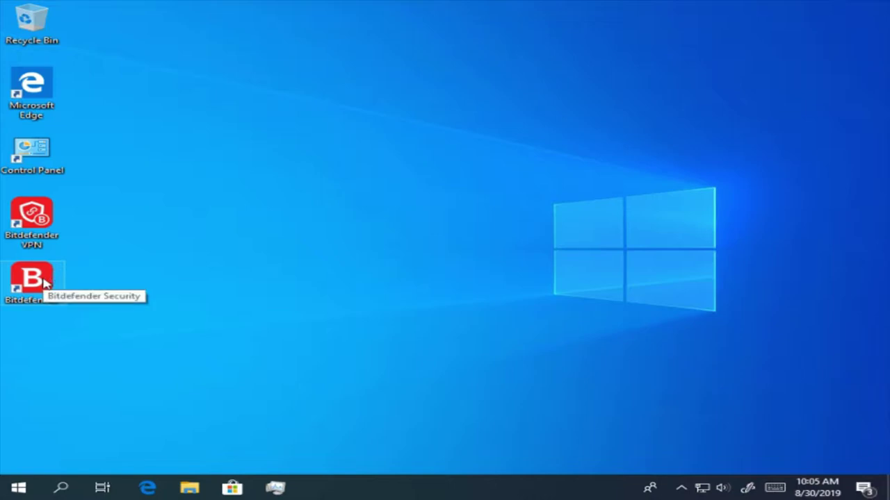
# - Launch Bitdefender Total Security from its desktop icon to show the Dashboard
pyautogui.doubleClick(45, 280)
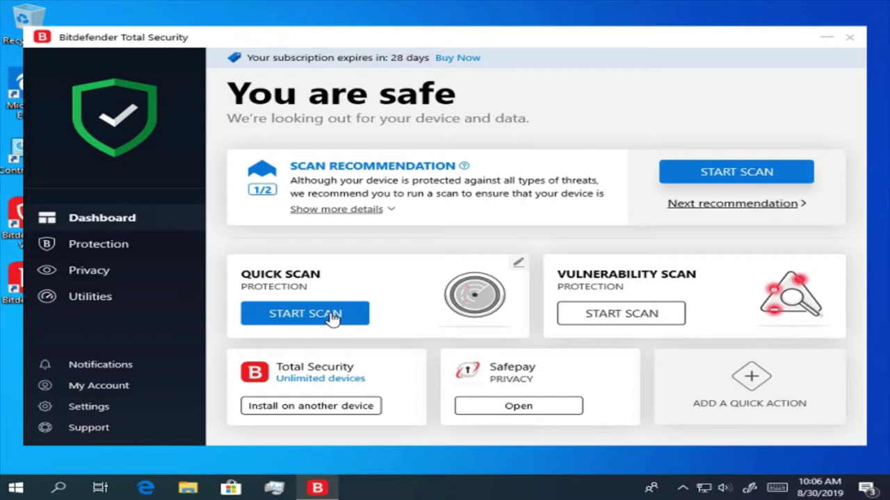
# - Run a Quick Scan from the Dashboard and close the clean results showing 5658 scanned items
pyautogui.click(334, 314)
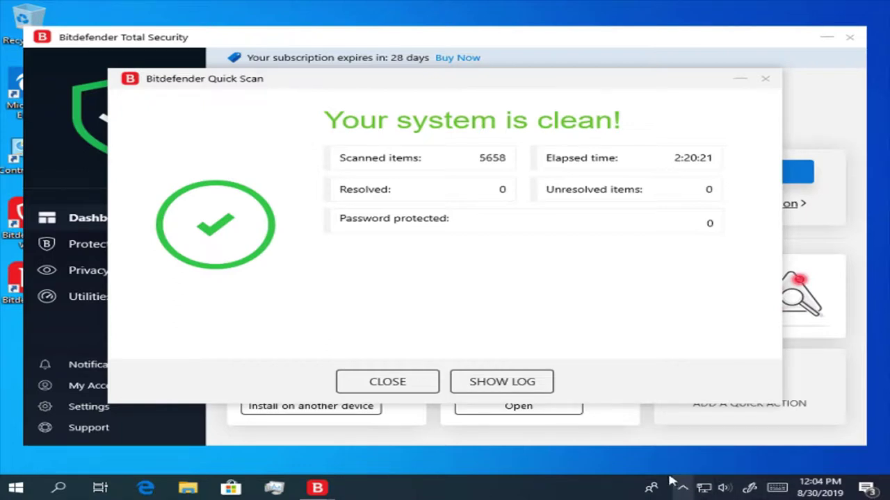
pyautogui.click(418, 382)
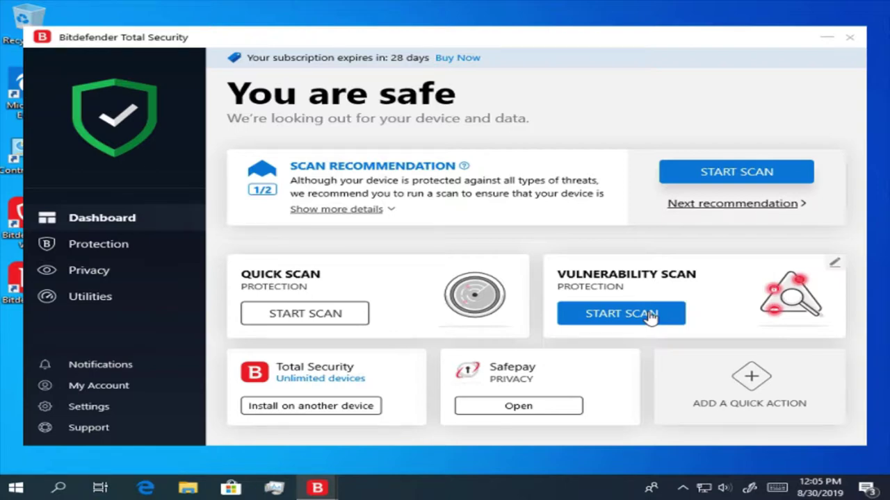
# - Run a Vulnerability Scan, expand the 'Restart is required' updates, then close the results
pyautogui.click(650, 314)
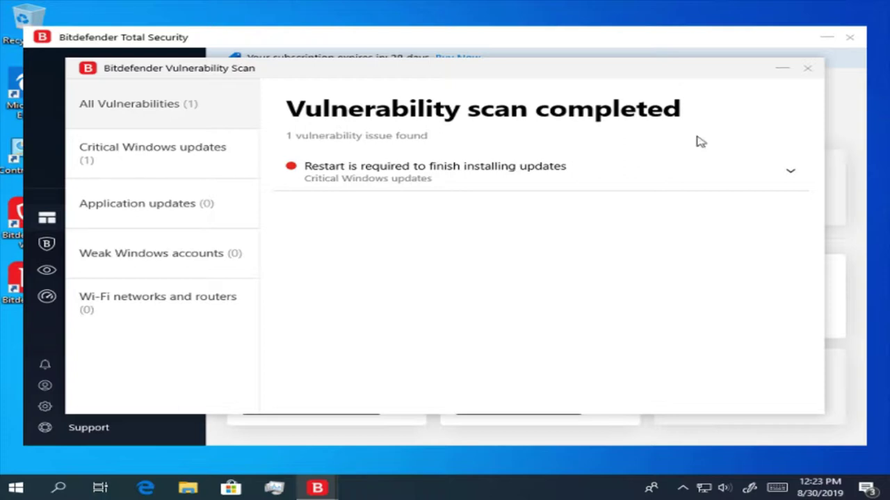
pyautogui.click(731, 187)
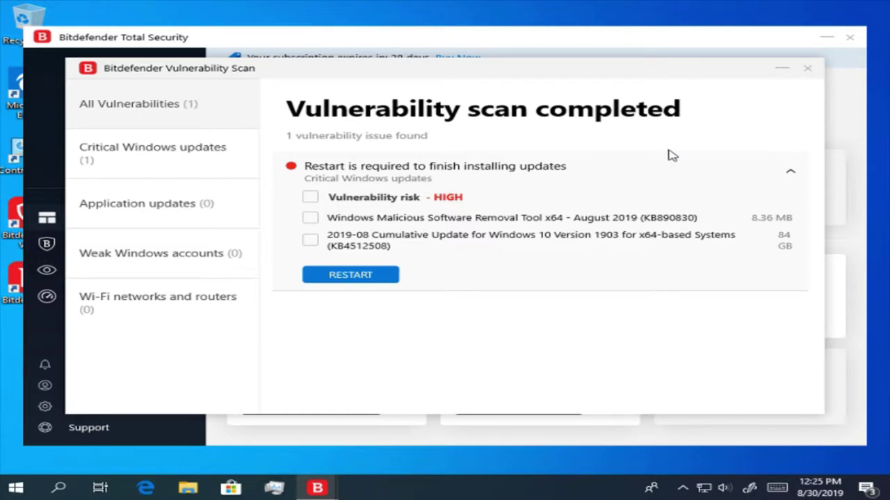
pyautogui.click(809, 70)
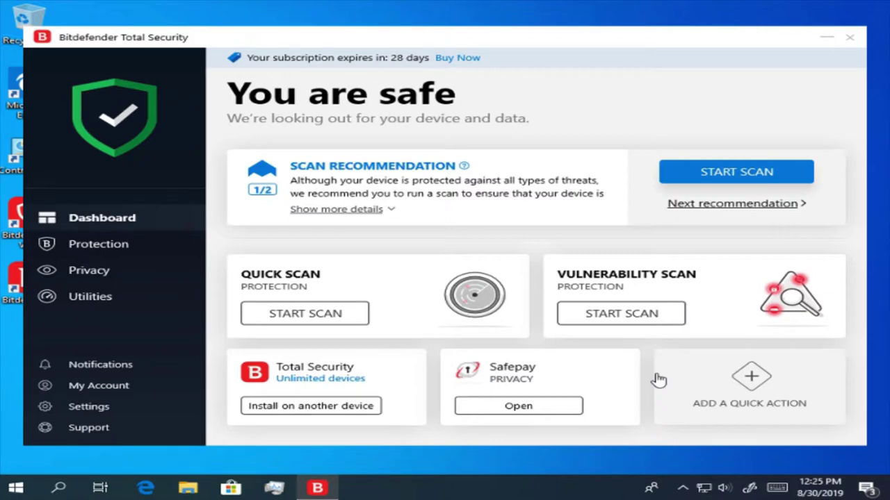
# - Add the Check Wi-Fi safety quick action from the Quick actions list to the Dashboard
pyautogui.click(714, 386)
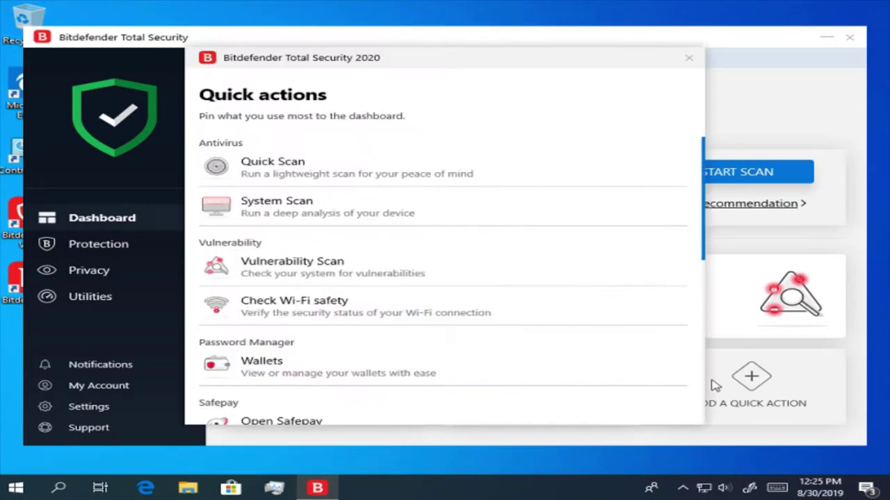
pyautogui.moveTo(474, 259)
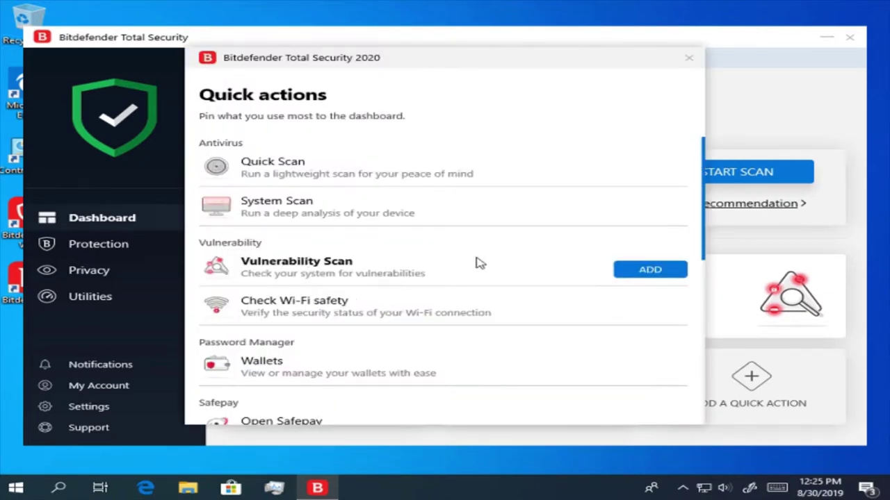
pyautogui.moveTo(574, 302)
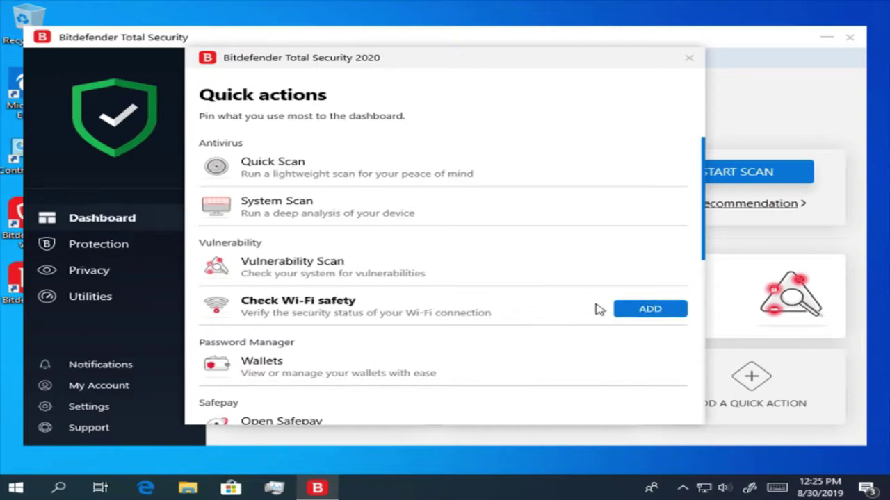
pyautogui.click(639, 316)
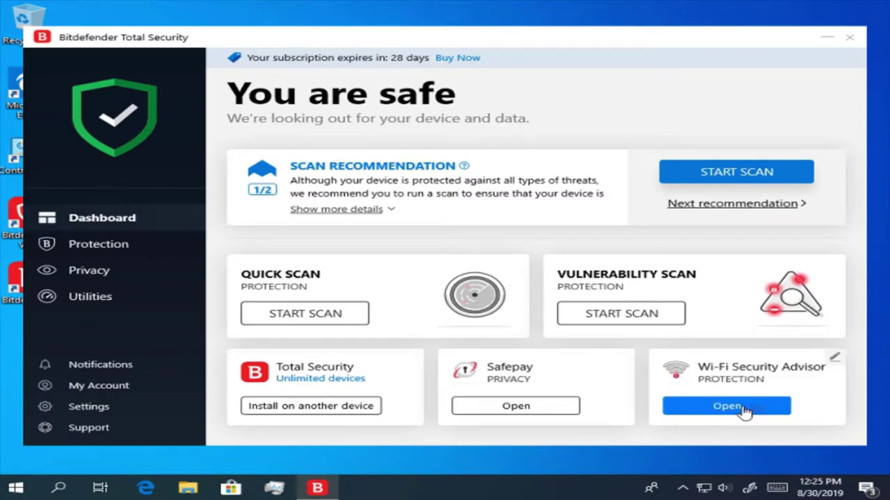
# - Open the Wi-Fi Security Advisor and browse its Office, Public and Home Wi-Fi tabs twice
pyautogui.click(744, 411)
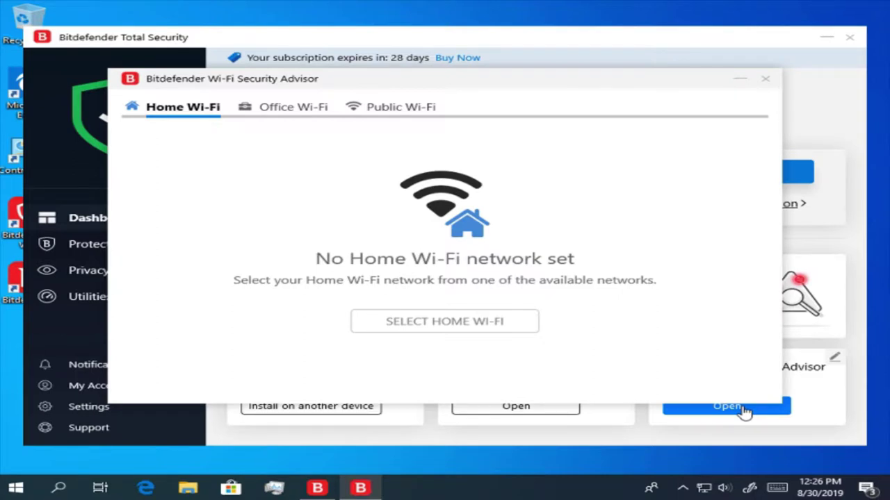
pyautogui.click(307, 113)
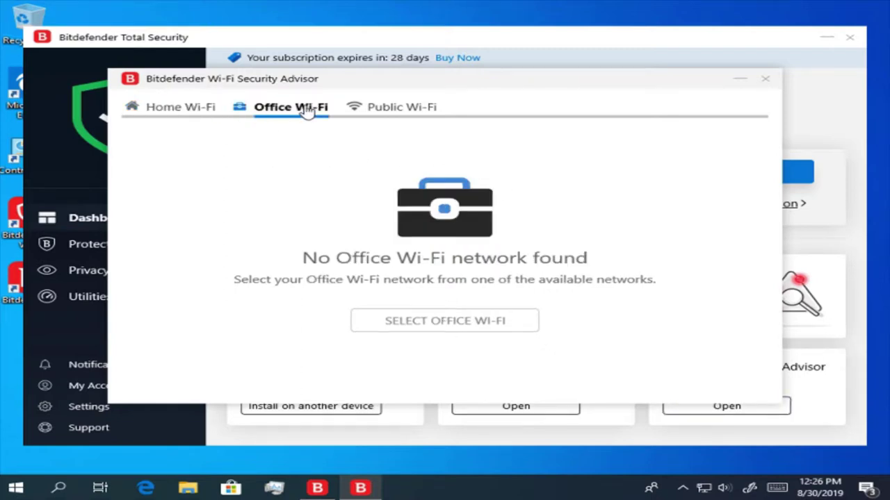
pyautogui.click(396, 113)
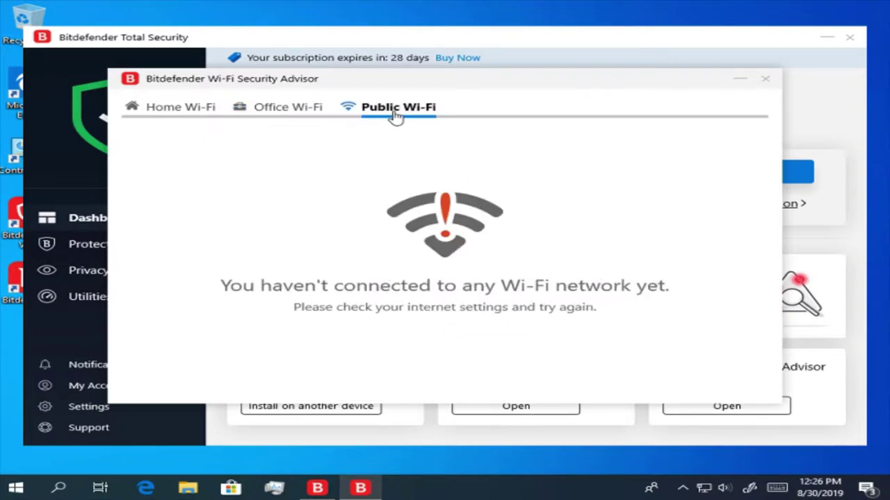
pyautogui.click(190, 111)
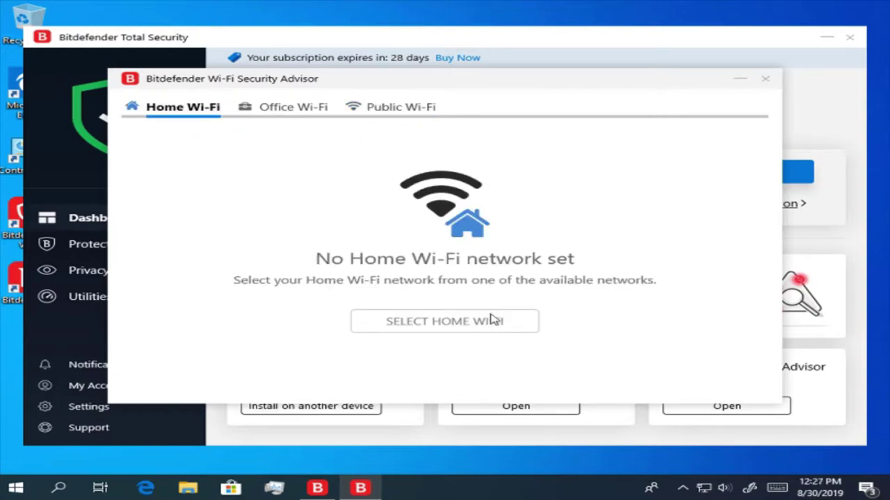
pyautogui.click(315, 122)
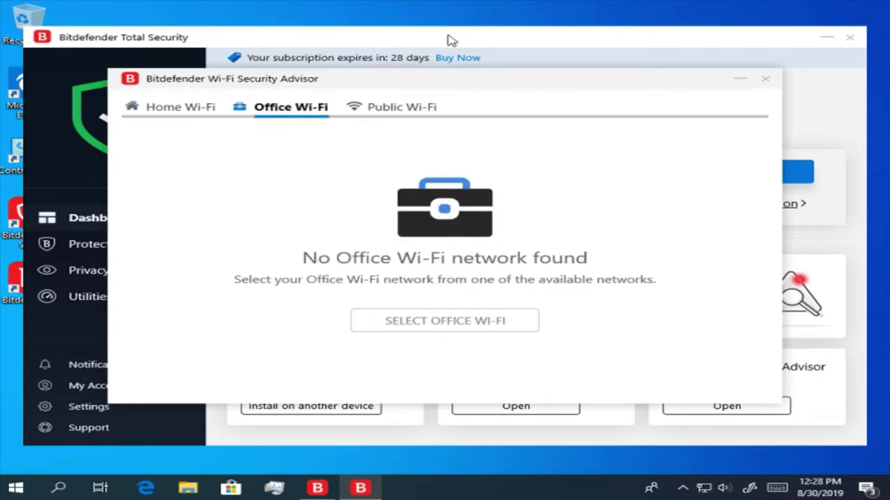
pyautogui.click(390, 123)
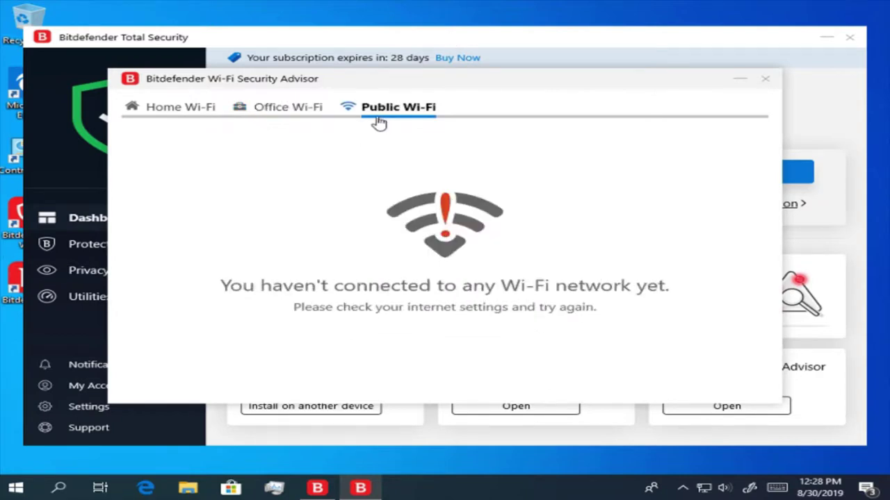
pyautogui.click(167, 118)
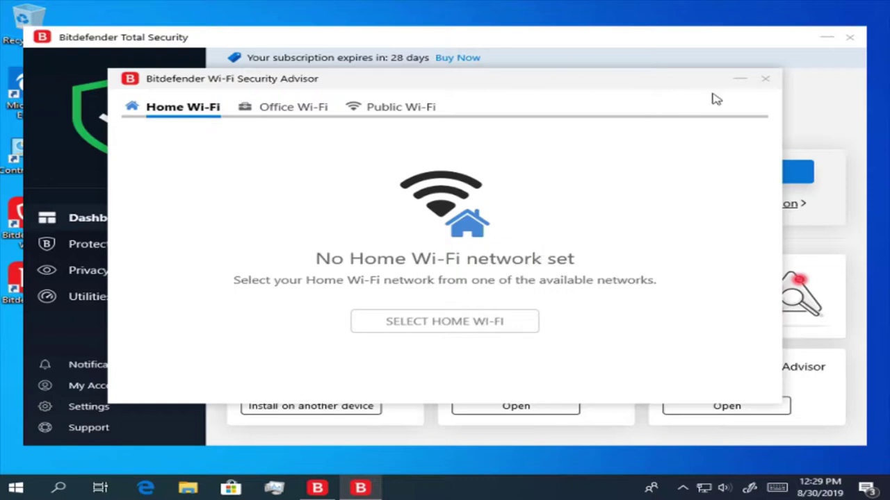
# - Close the Wi-Fi Security Advisor window and launch the Safepay secure browser from its card
pyautogui.click(765, 79)
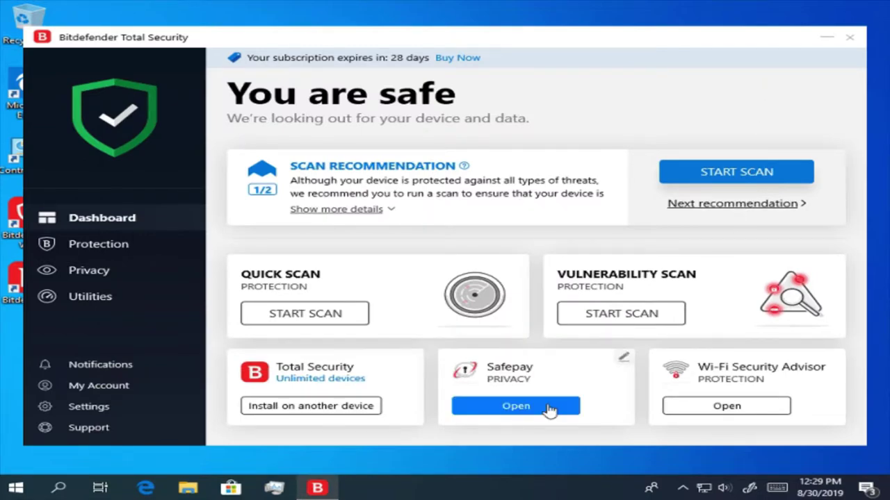
pyautogui.click(552, 407)
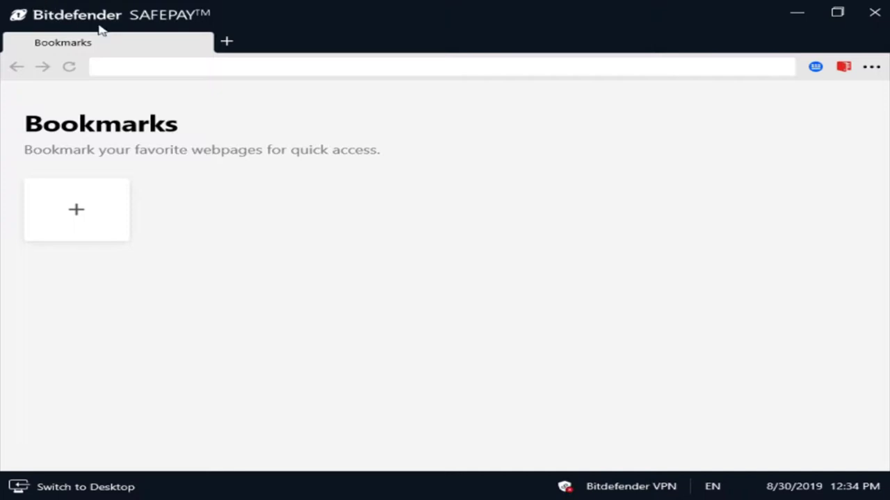
pyautogui.click(243, 73)
pyautogui.write('www.GOO')
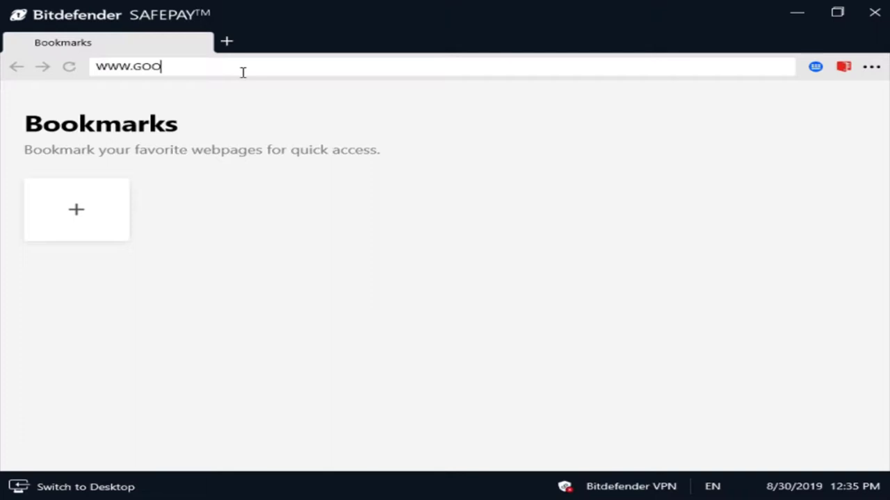
pyautogui.write('GLE.COM')
pyautogui.press('Return')
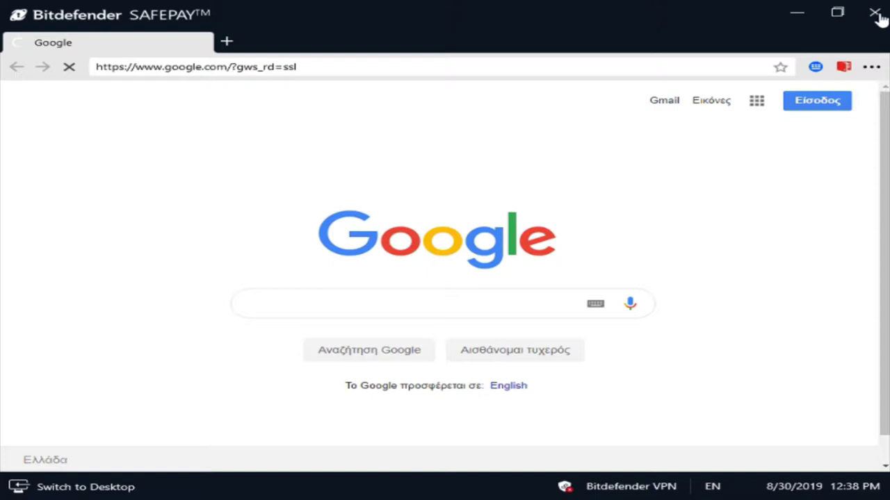
pyautogui.click(874, 13)
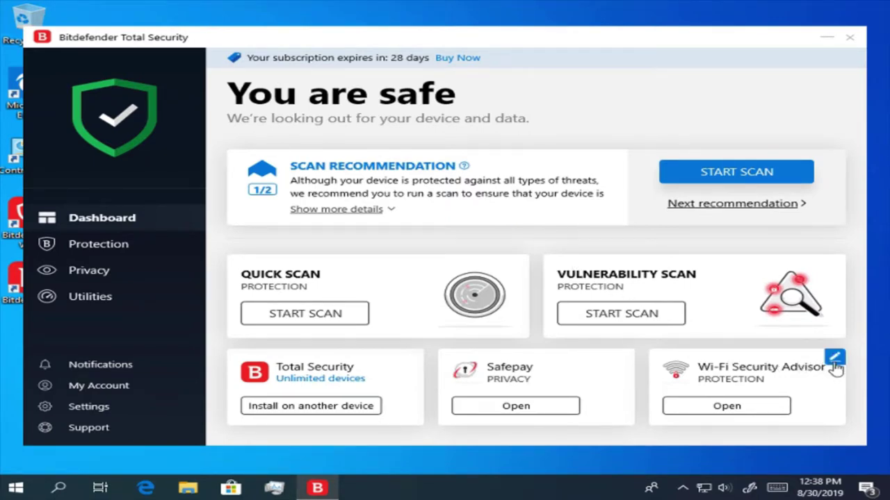
# - Replace the Wi-Fi card with Wallets, then view My Wallets and close it
pyautogui.click(835, 365)
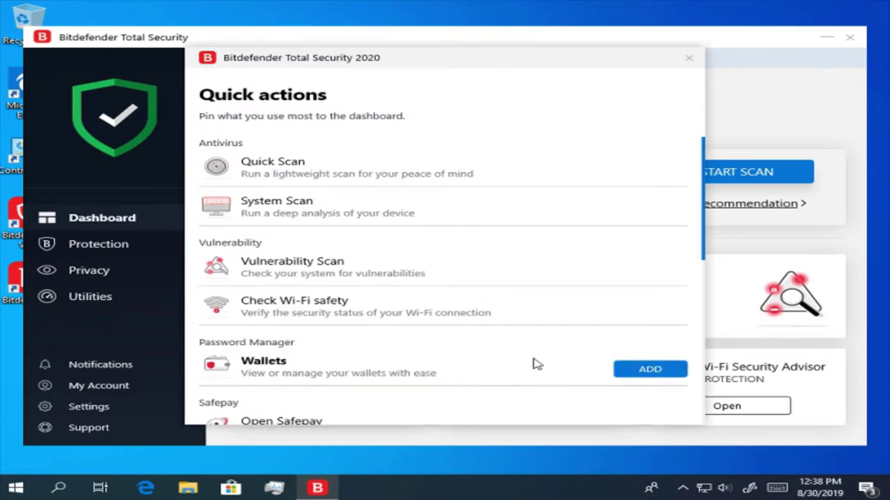
pyautogui.click(645, 379)
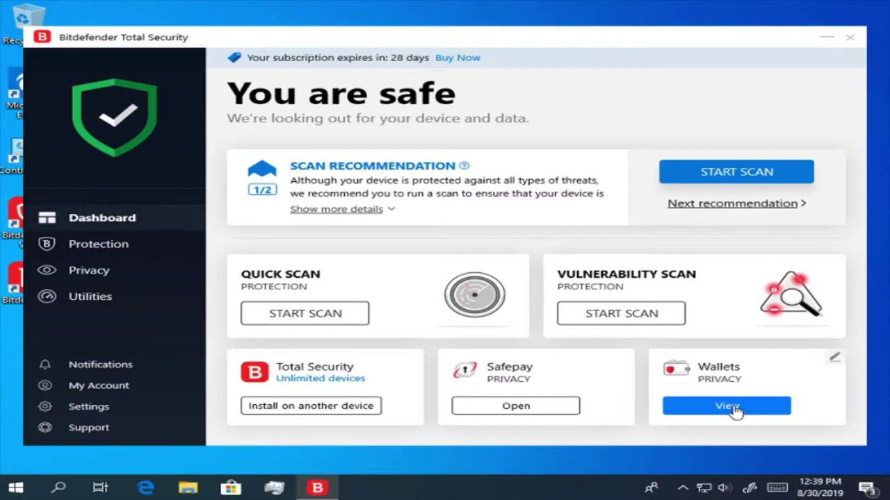
pyautogui.click(728, 406)
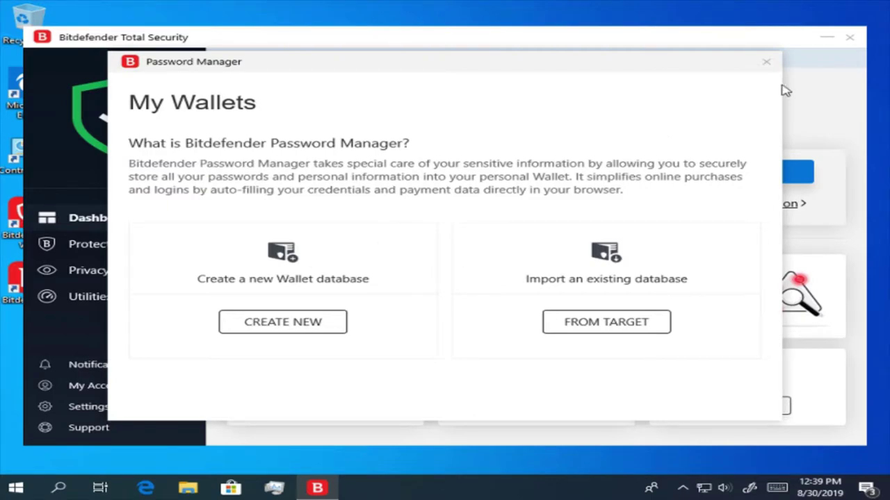
pyautogui.click(768, 62)
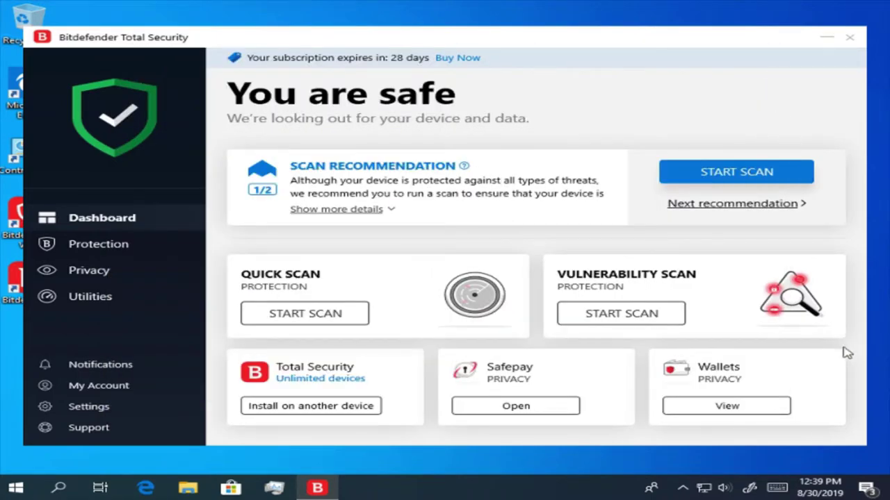
# - Pin Open VPN to the dashboard in place of the Wallets card
pyautogui.moveTo(843, 359)
pyautogui.click(836, 357)
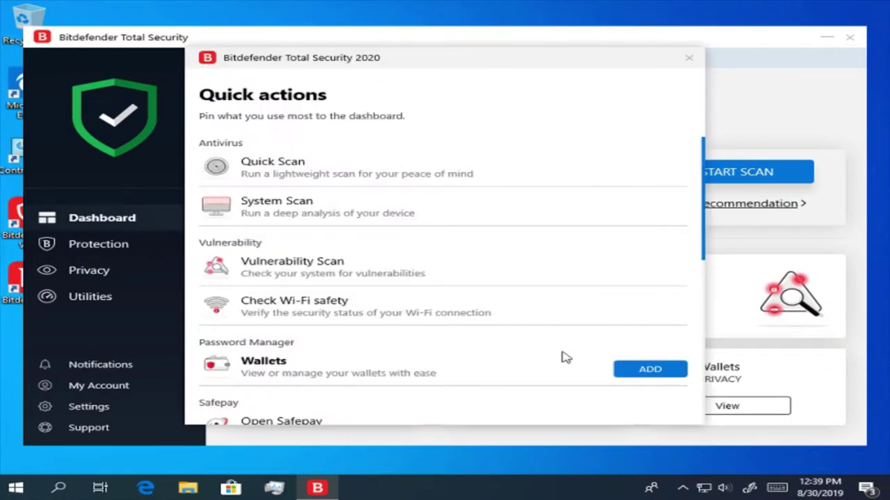
pyautogui.scroll(-5, 565, 357)
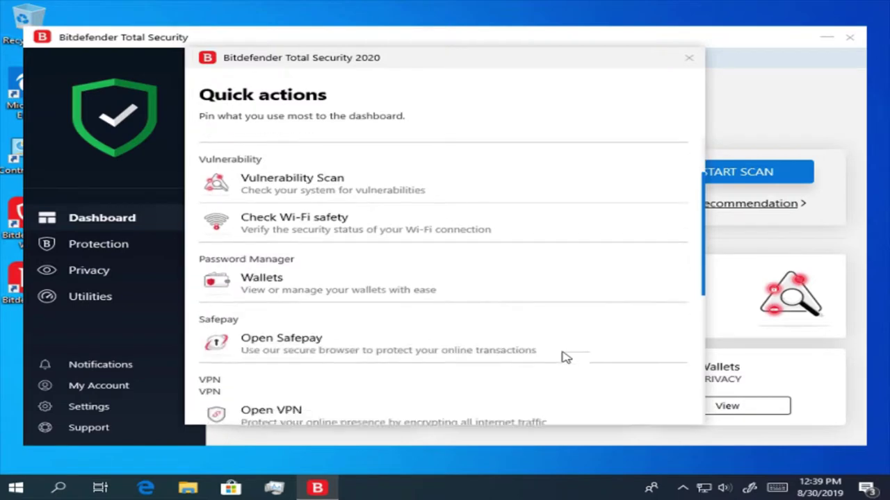
pyautogui.scroll(-3, 566, 358)
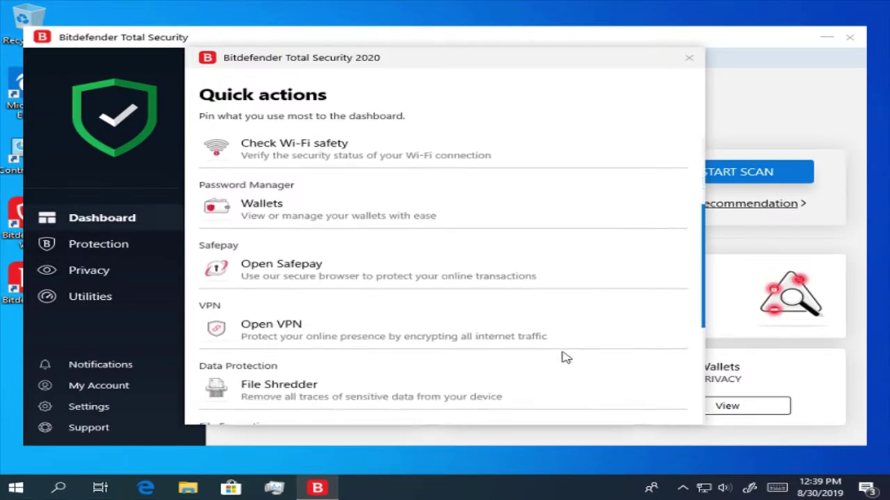
pyautogui.scroll(-1, 565, 357)
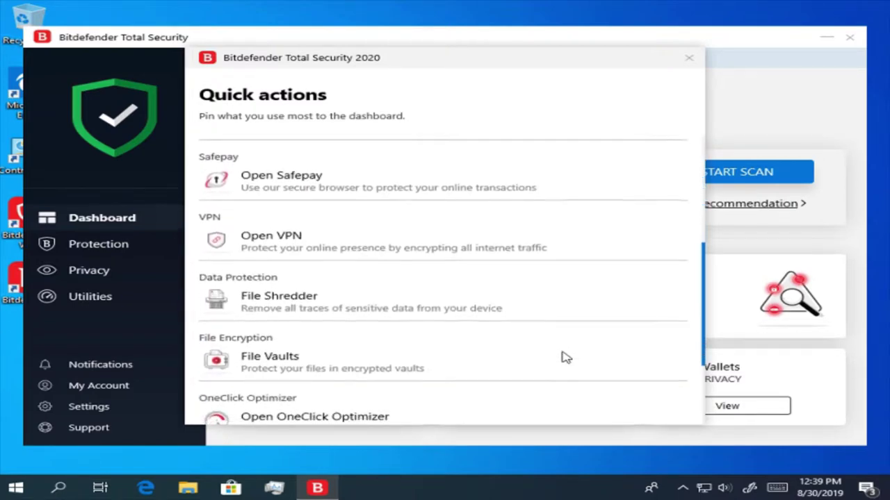
pyautogui.scroll(-1, 419, 247)
pyautogui.moveTo(410, 239)
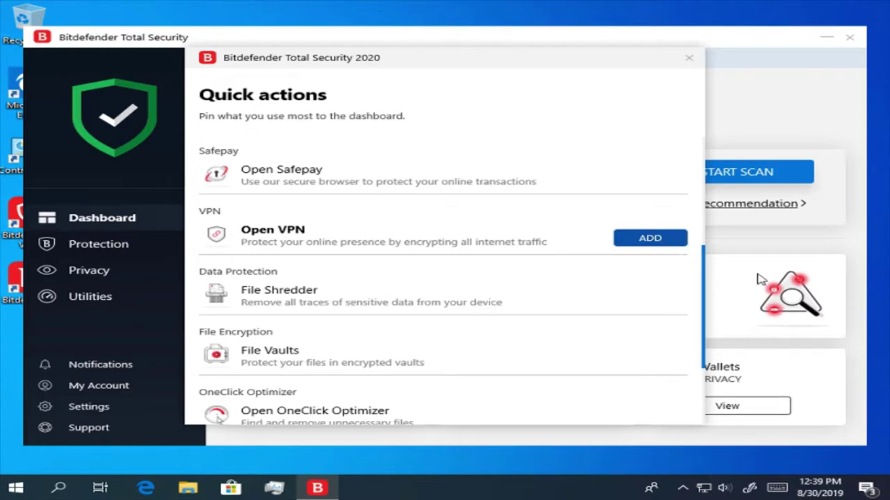
pyautogui.click(649, 239)
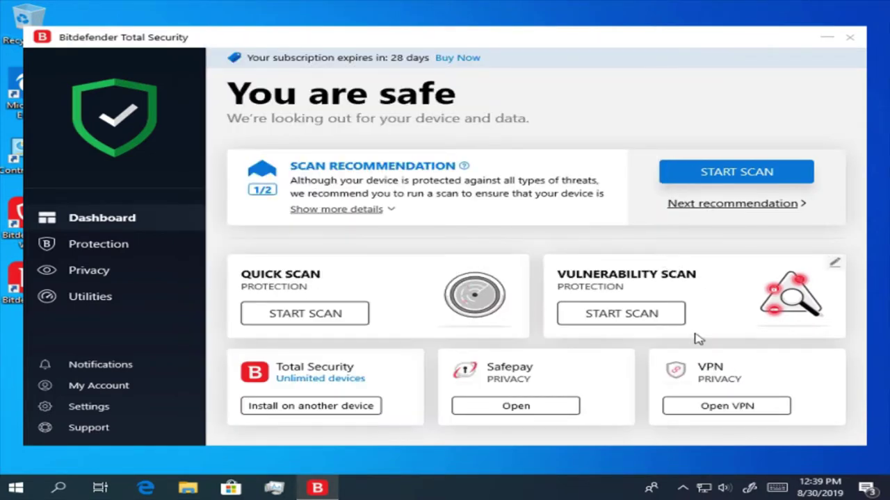
pyautogui.click(773, 413)
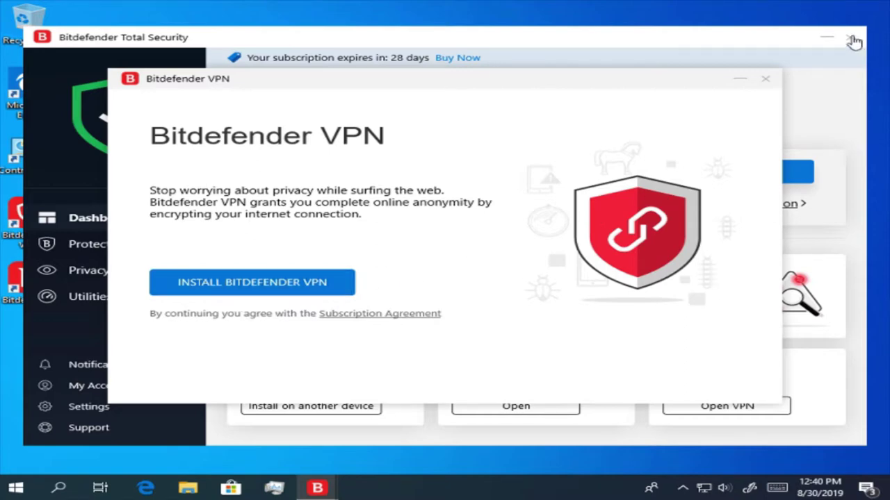
pyautogui.click(766, 82)
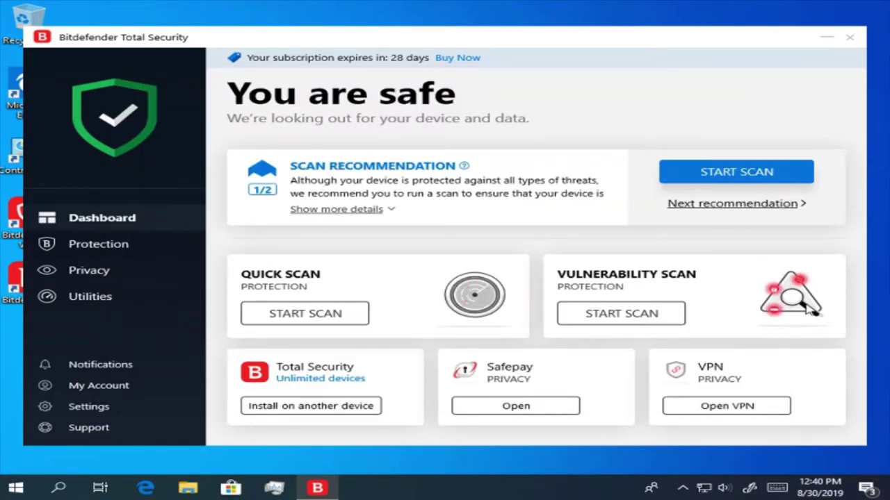
# - Replace the VPN card with File Shredder and run the File Shredder tool
pyautogui.moveTo(835, 365)
pyautogui.click(835, 363)
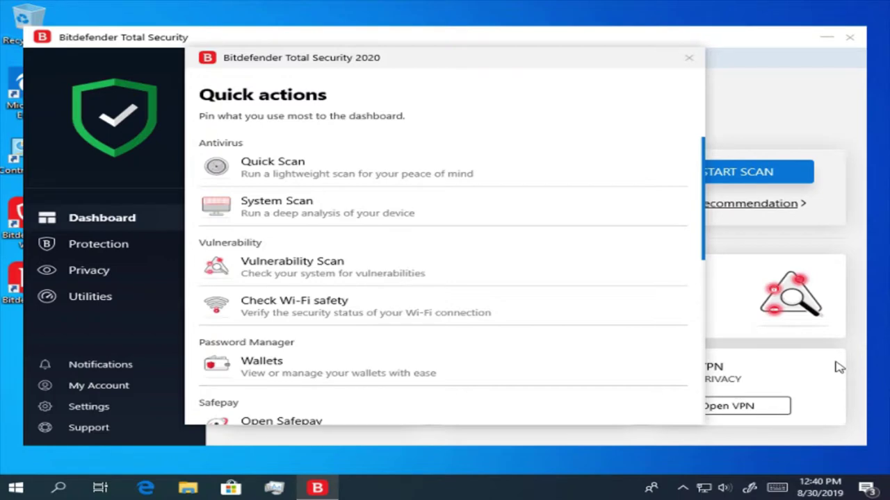
pyautogui.moveTo(564, 379)
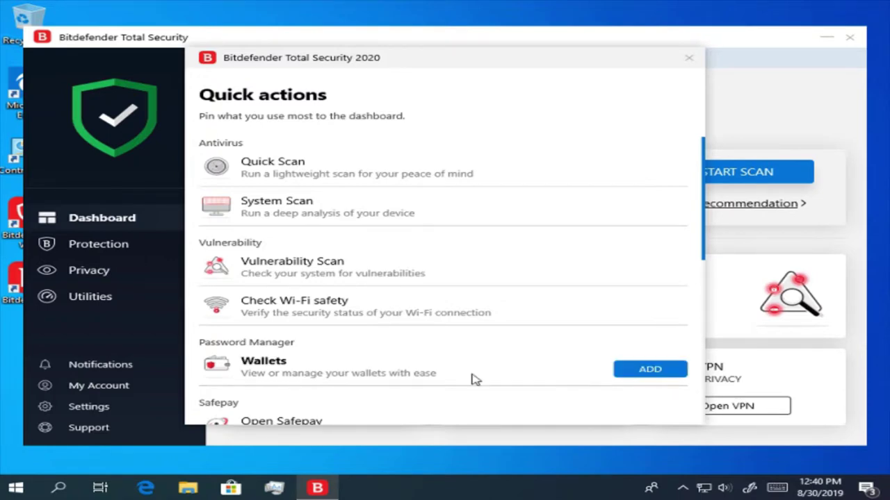
pyautogui.scroll(-5, 473, 379)
pyautogui.scroll(-2, 472, 378)
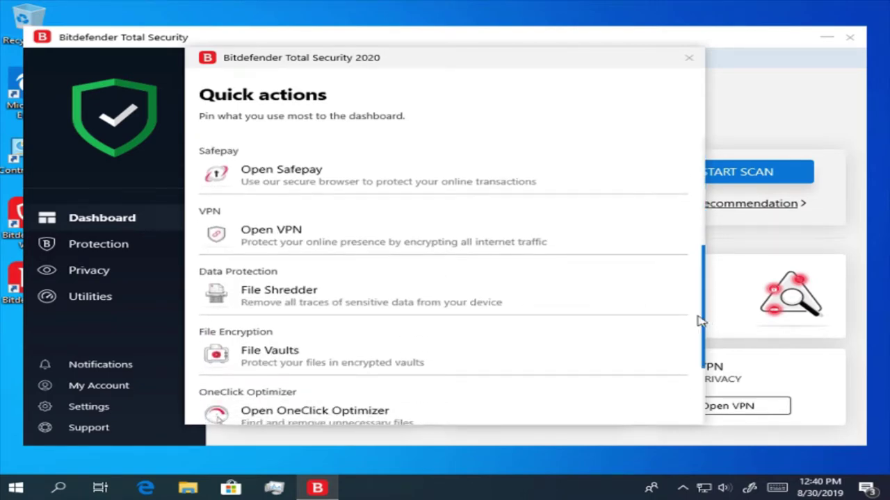
pyautogui.moveTo(673, 311)
pyautogui.click(650, 298)
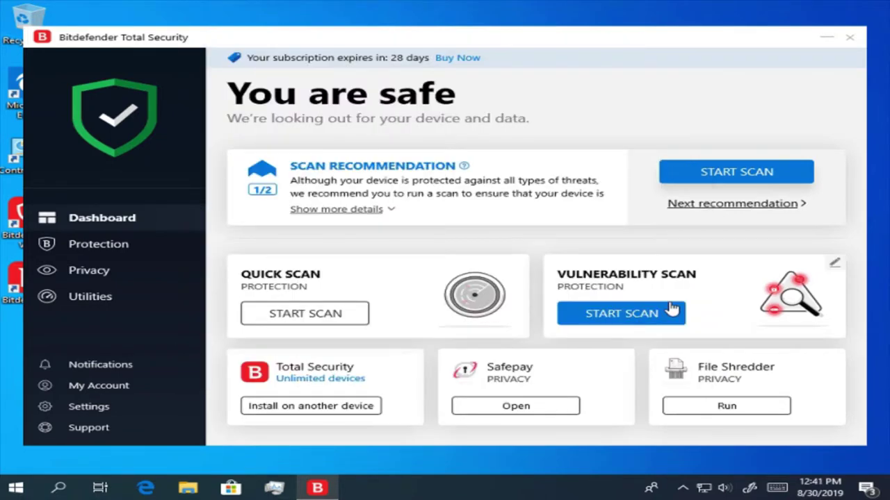
pyautogui.click(765, 410)
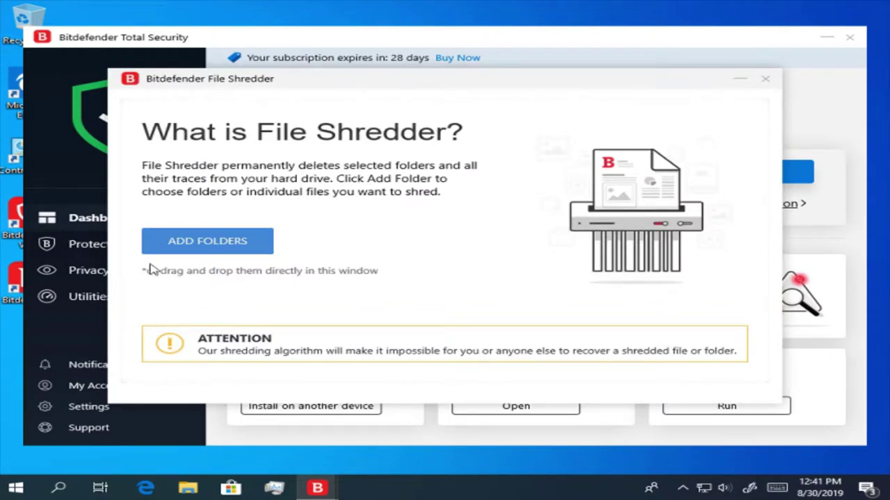
# - Add the OneDrive folder from Desktop's user folder to the File Shredder list
pyautogui.click(196, 243)
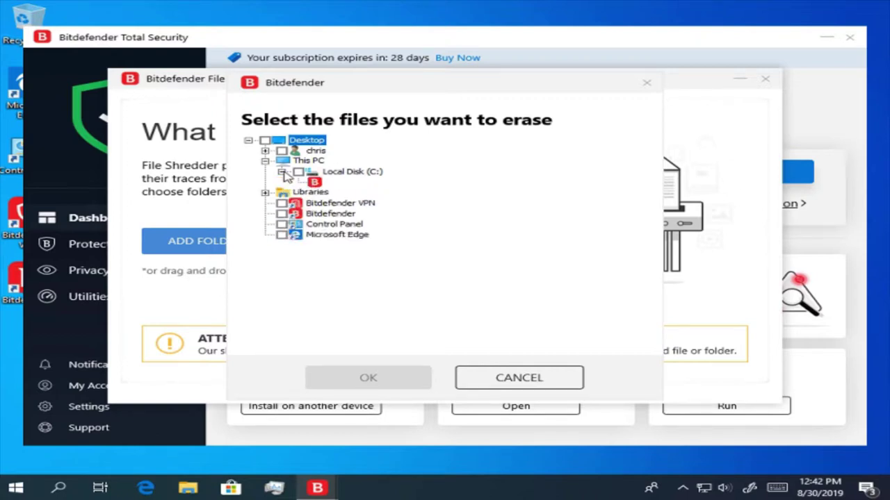
pyautogui.click(282, 171)
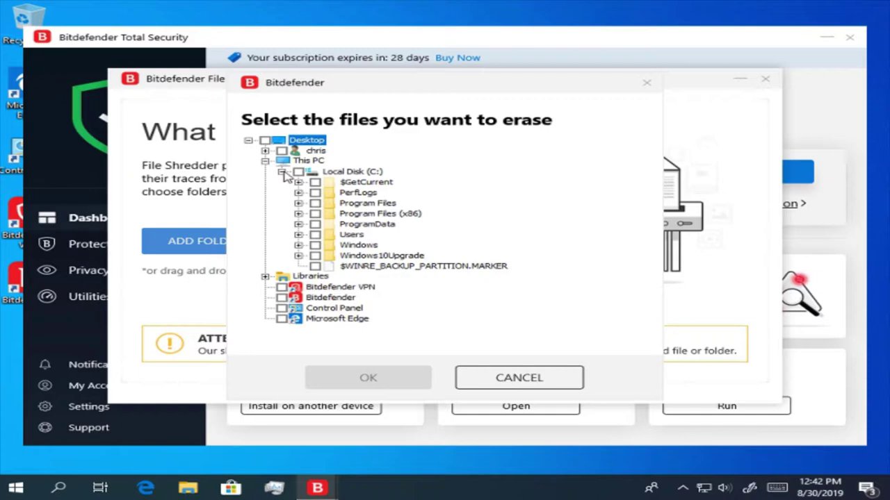
pyautogui.click(281, 172)
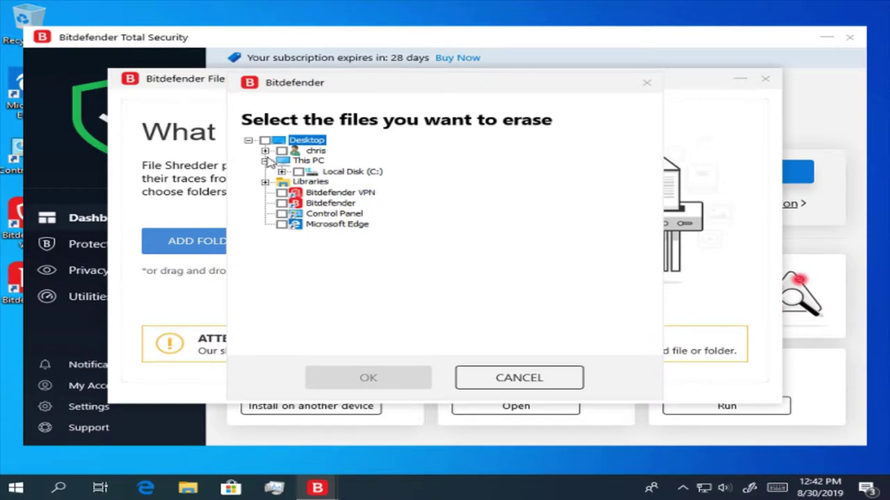
pyautogui.click(267, 161)
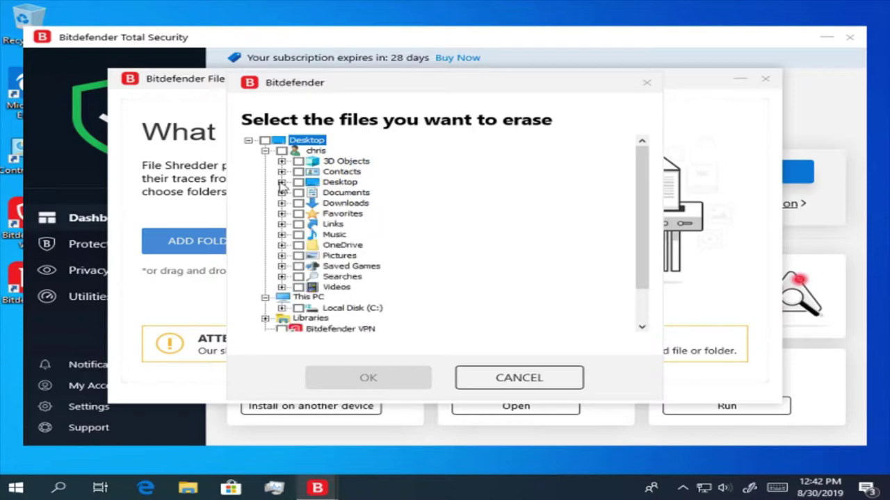
pyautogui.click(282, 246)
pyautogui.click(300, 247)
pyautogui.click(298, 246)
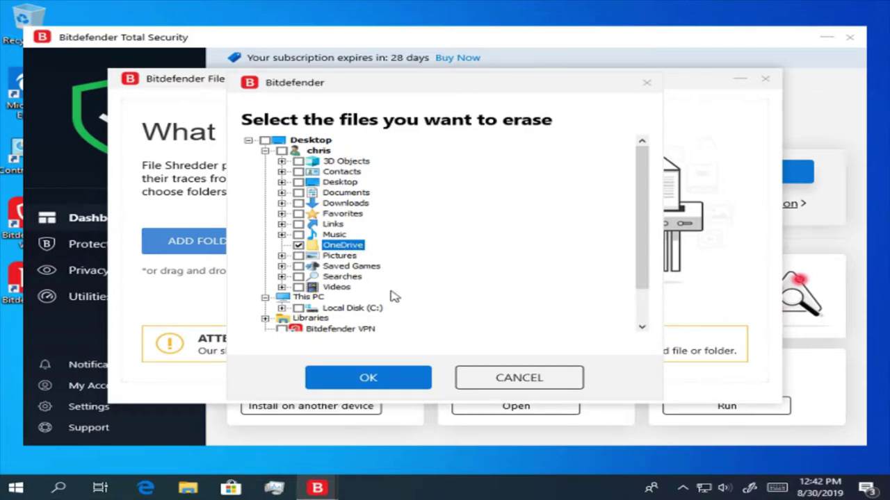
pyautogui.click(398, 389)
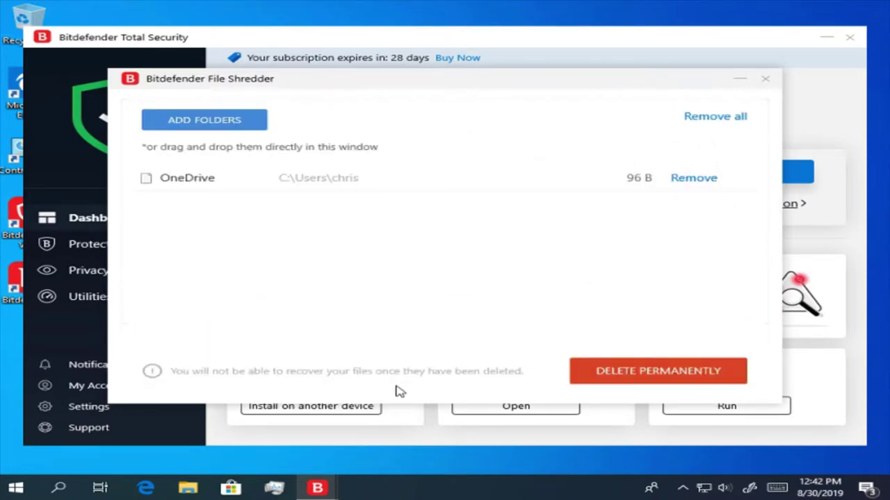
# - Permanently shred OneDrive, confirm YES, DELETE, and finish the results summary
pyautogui.click(628, 376)
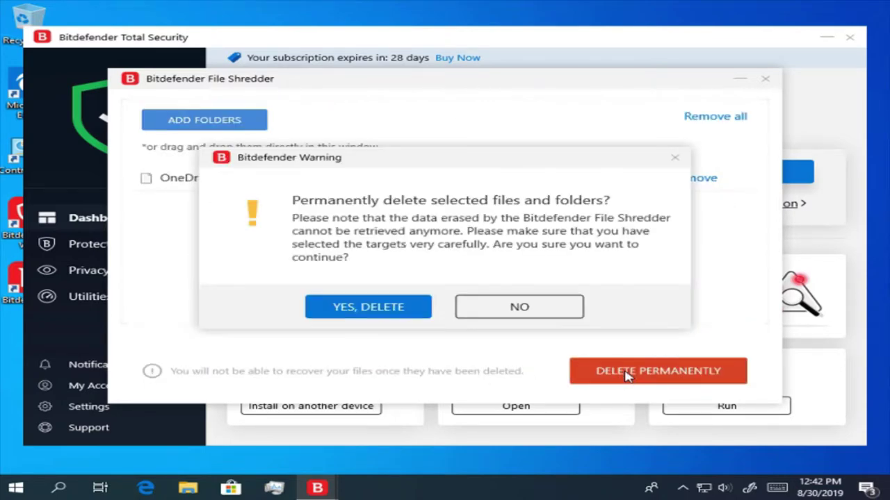
pyautogui.click(389, 308)
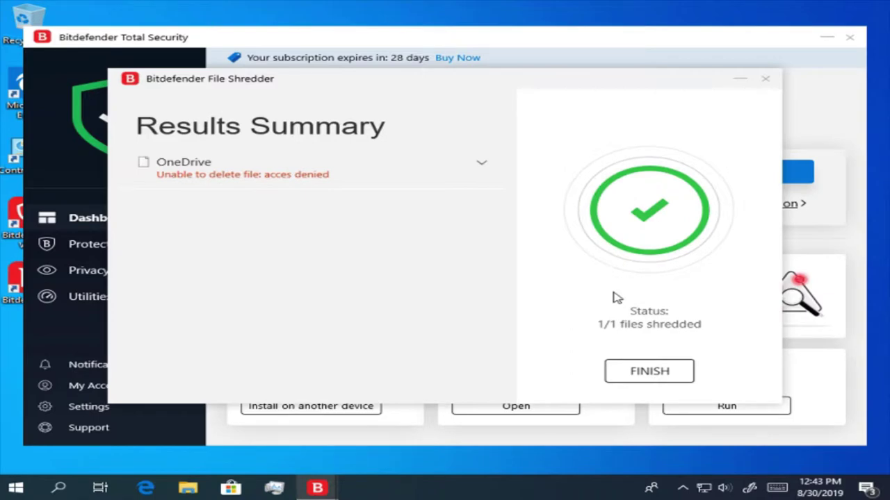
pyautogui.click(647, 373)
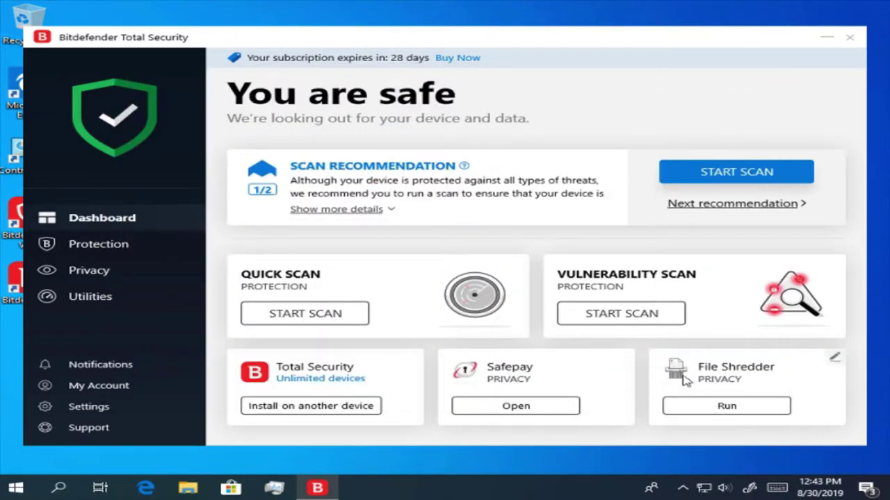
# - Pin File Vaults to the dashboard in place of the File Shredder card
pyautogui.click(835, 358)
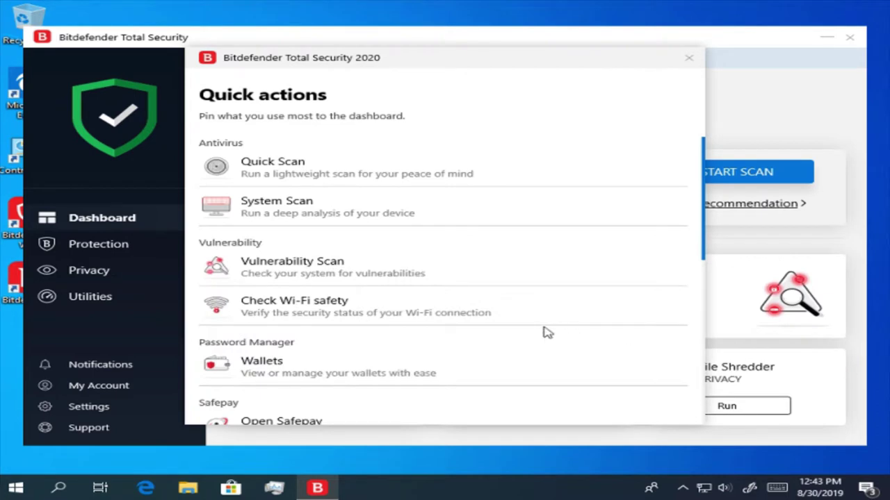
pyautogui.scroll(-6, 526, 333)
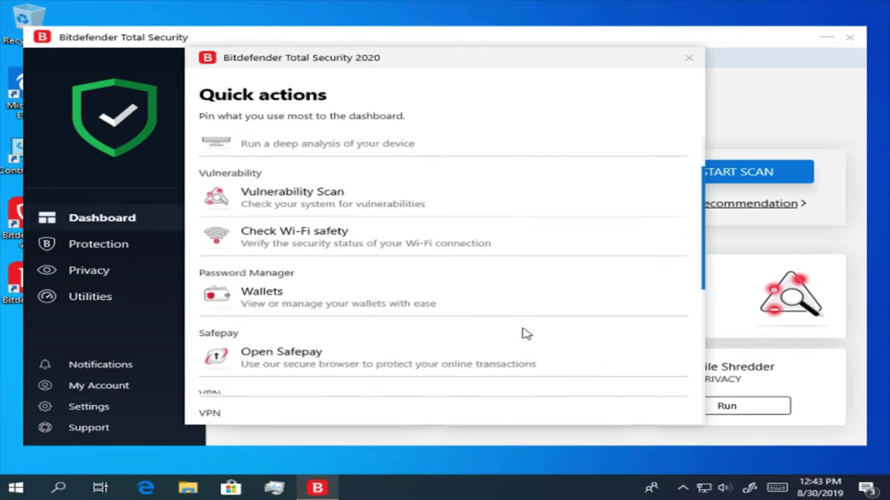
pyautogui.scroll(-2, 526, 334)
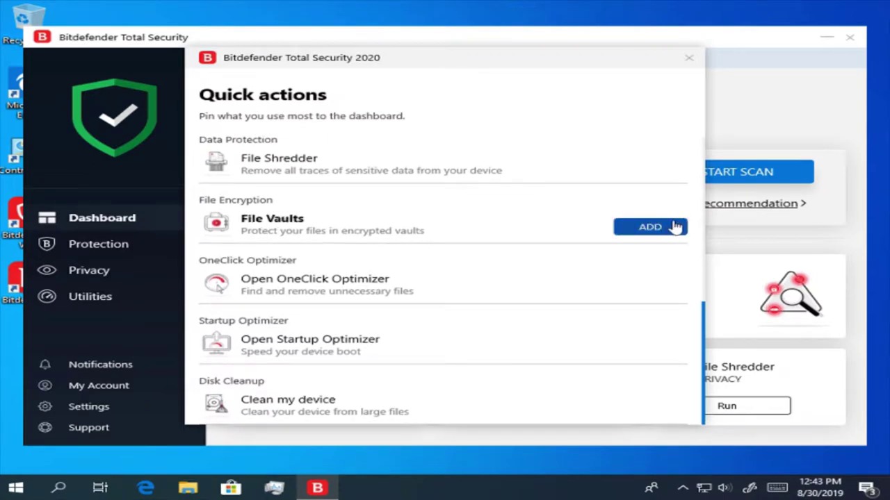
pyautogui.click(650, 226)
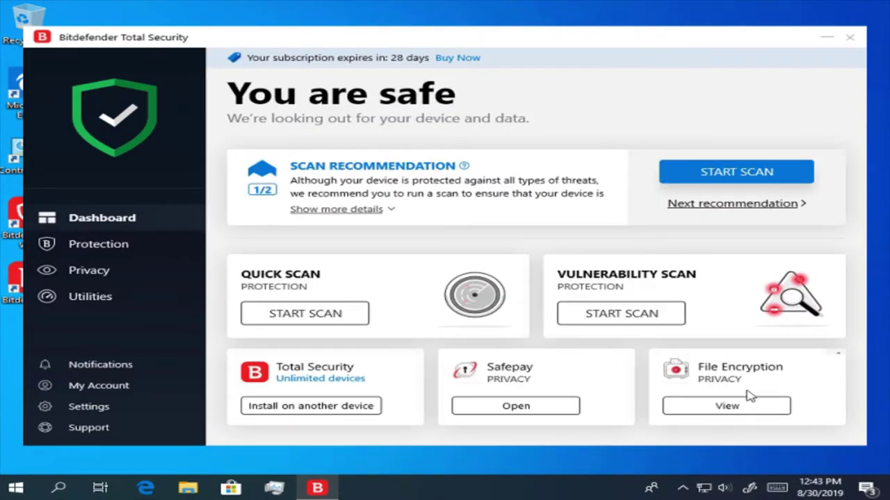
# - Open File Encryption and start a new vault with ADD and CREATE NEW
pyautogui.click(753, 406)
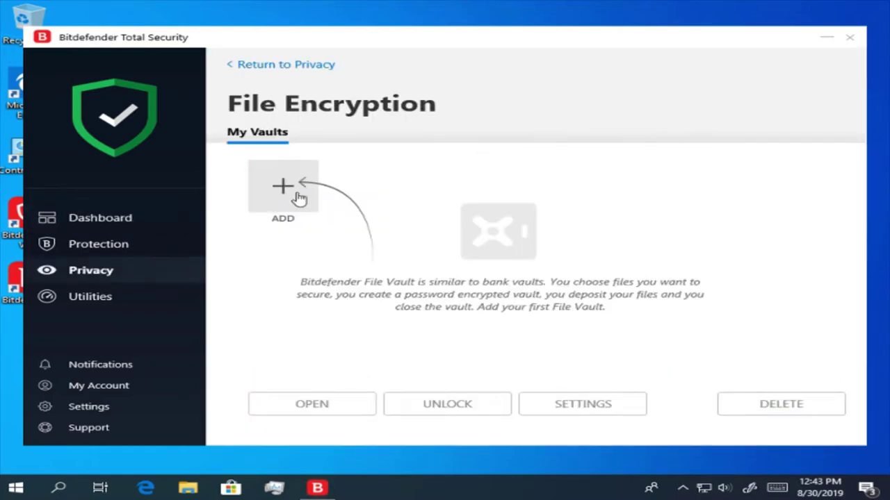
pyautogui.click(298, 199)
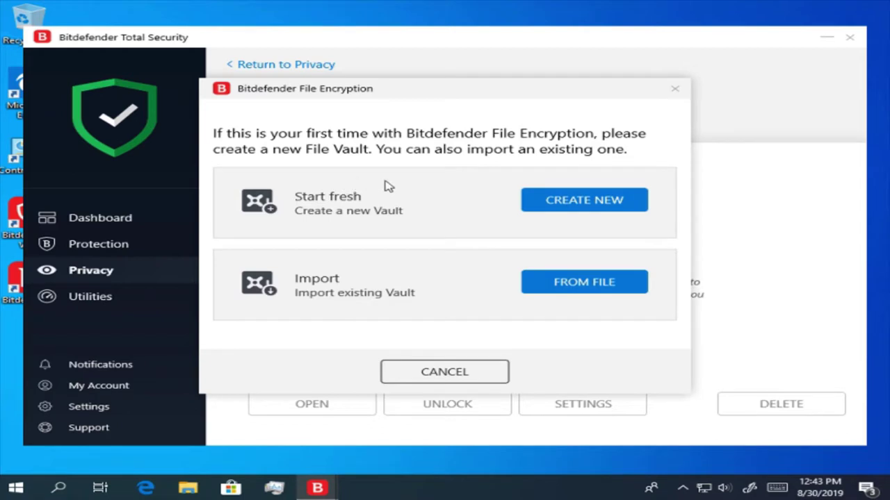
pyautogui.click(548, 202)
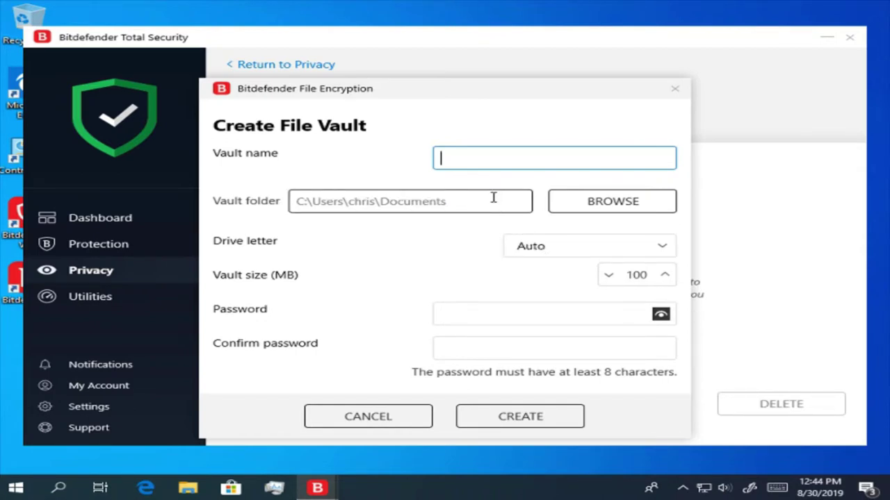
pyautogui.click(584, 208)
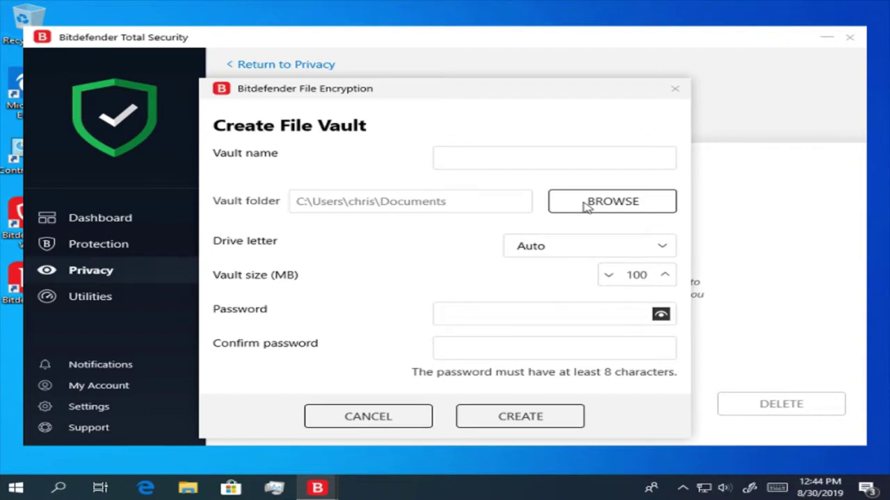
# - Enter a vault file name and save it in the Libraries > Pictures folder
pyautogui.click(586, 201)
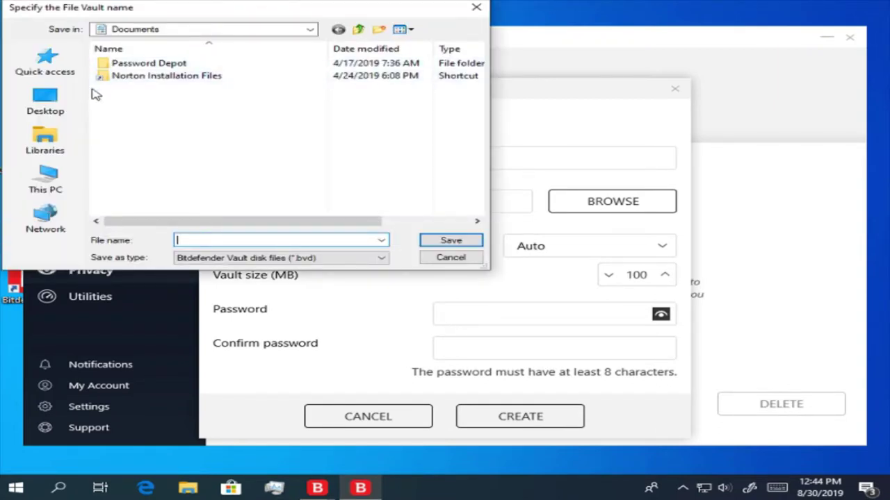
pyautogui.click(63, 111)
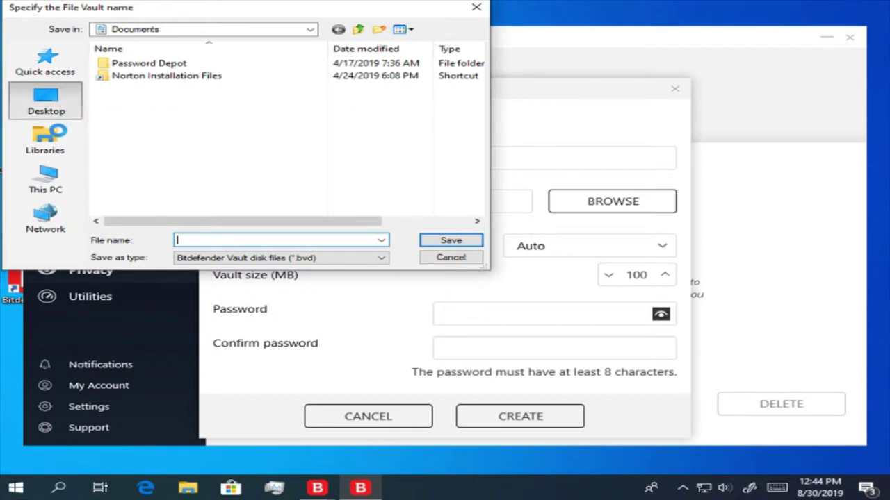
pyautogui.click(60, 136)
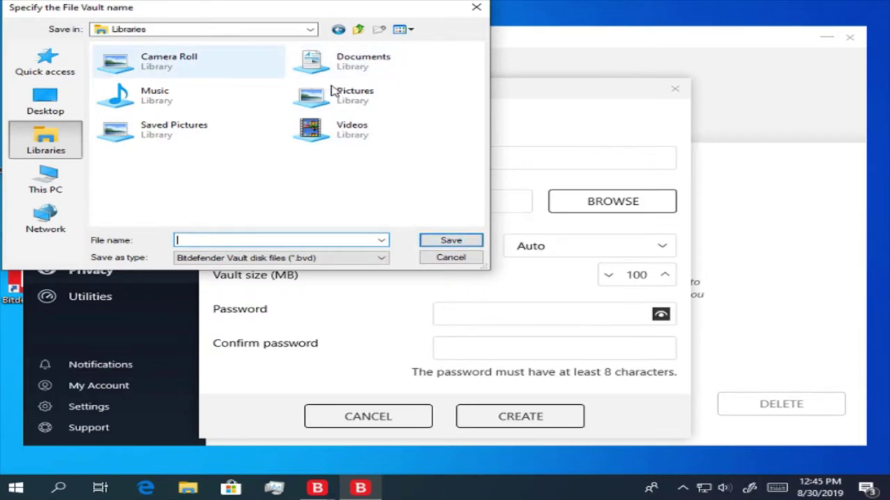
pyautogui.click(361, 104)
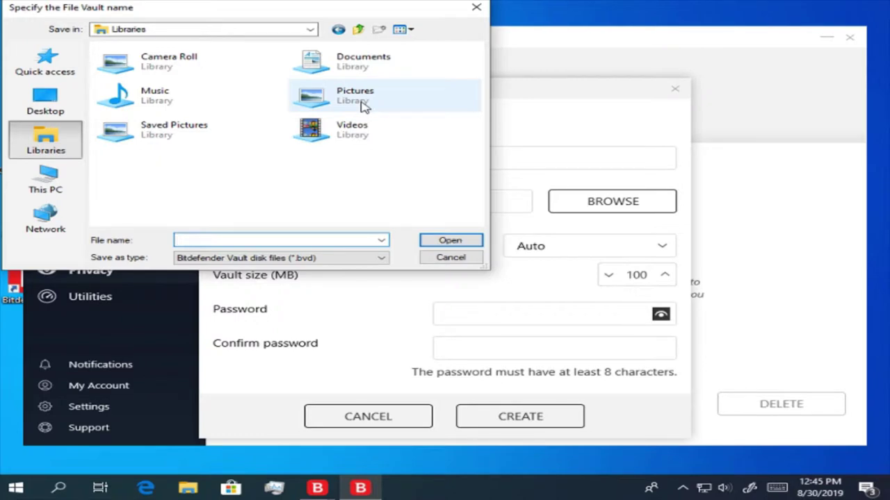
pyautogui.doubleClick(361, 101)
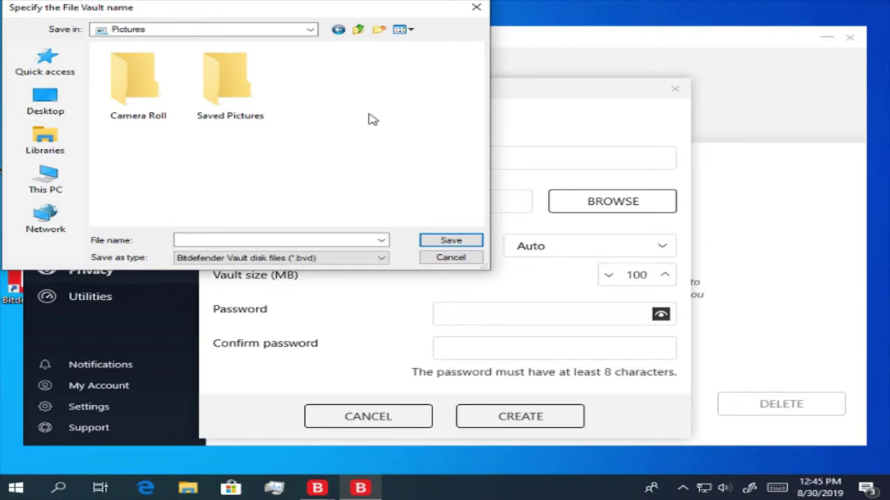
pyautogui.click(297, 240)
pyautogui.write('chris')
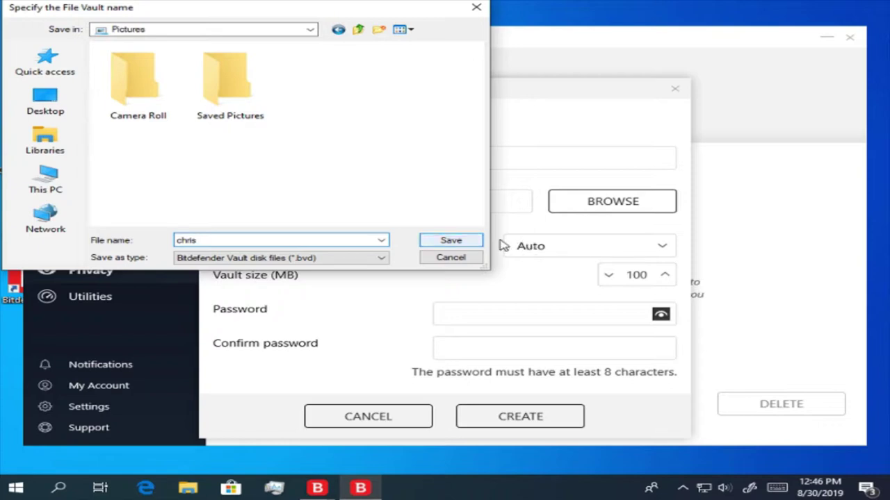
pyautogui.click(450, 240)
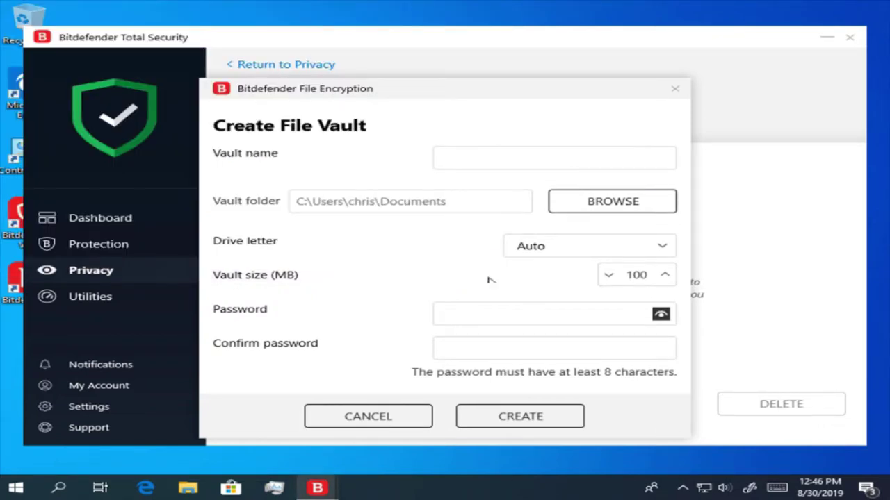
# - Enter and confirm the vault password, then create the 100 MB vault in Pictures as drive Z:
pyautogui.click(510, 319)
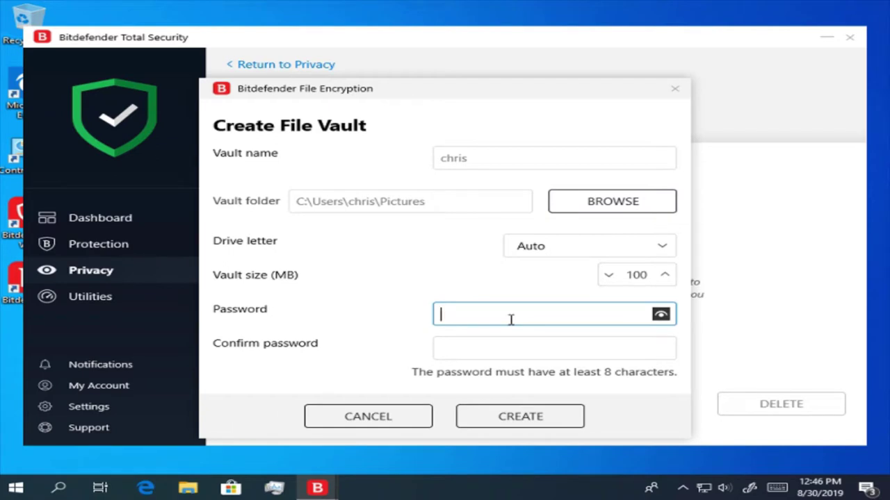
pyautogui.write('••')
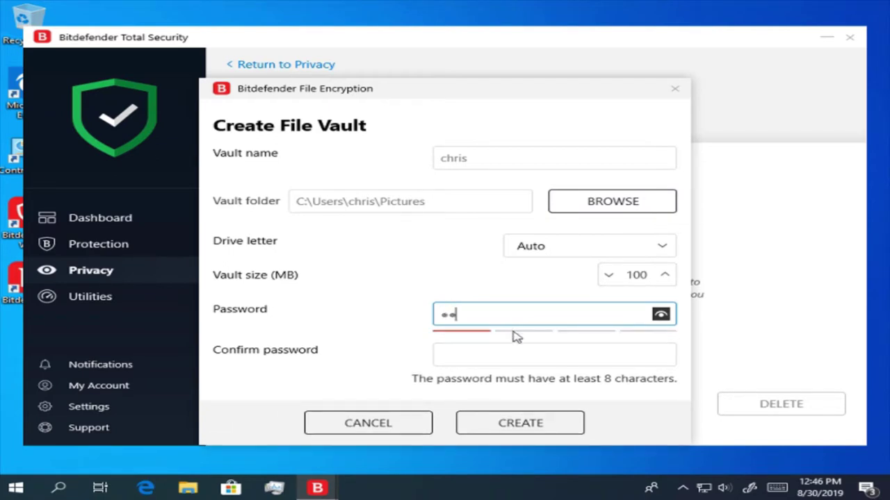
pyautogui.write('••••••••••••')
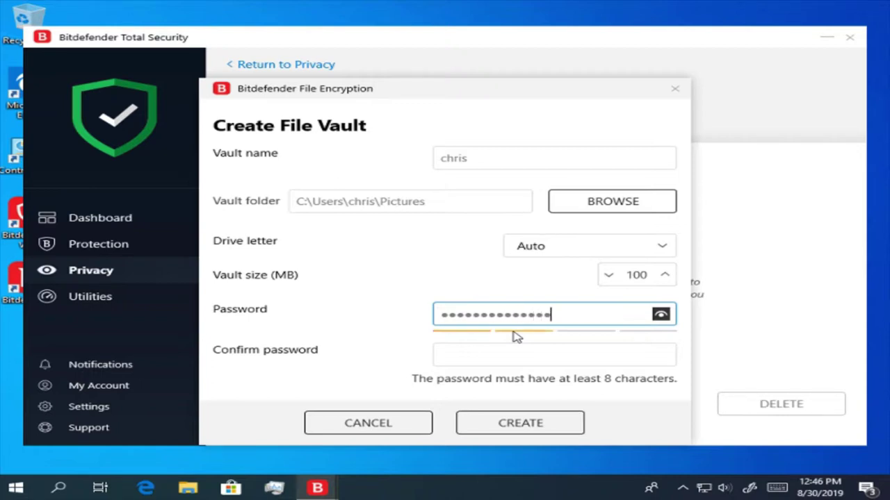
pyautogui.write('••••')
pyautogui.click(515, 356)
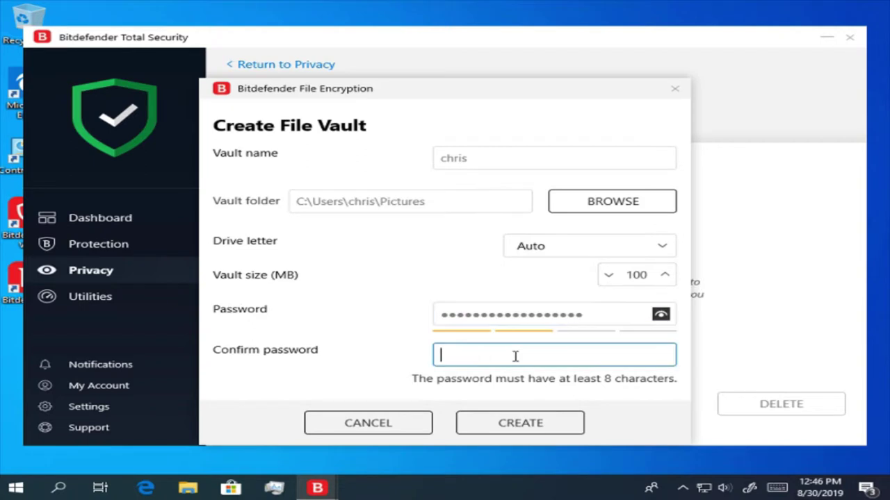
pyautogui.write('••••••••••••••••••')
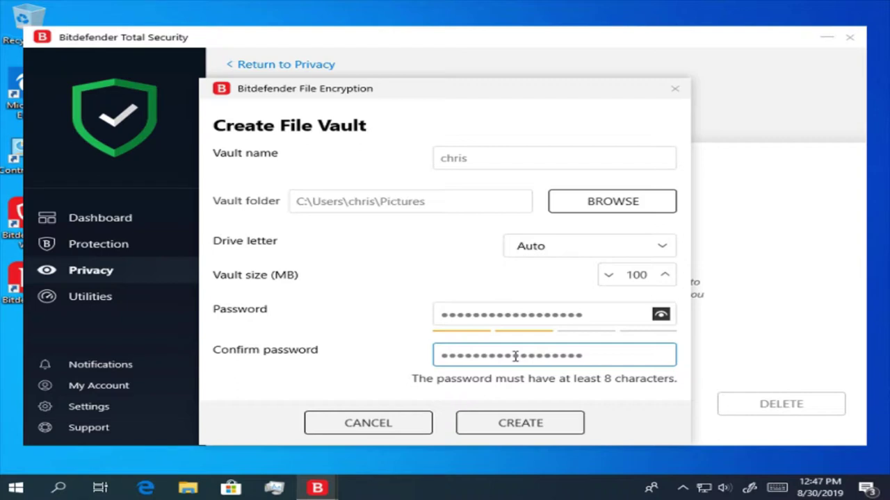
pyautogui.click(542, 428)
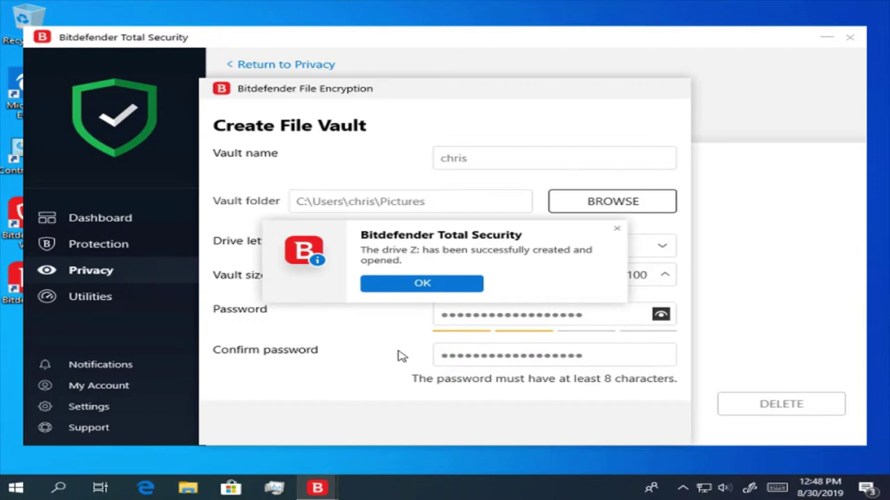
# - Dismiss the drive Z: vault confirmation and go back via Privacy to the Dashboard
pyautogui.moveTo(390, 233); pyautogui.dragTo(314, 4)
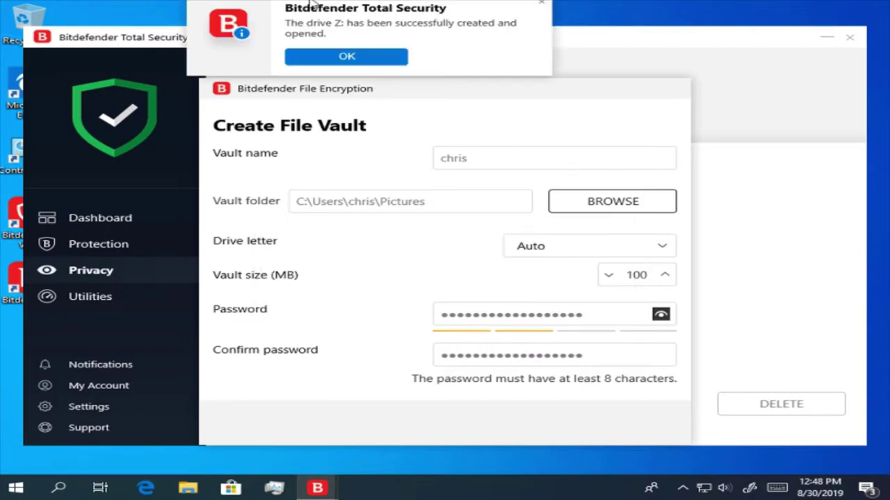
pyautogui.click(346, 57)
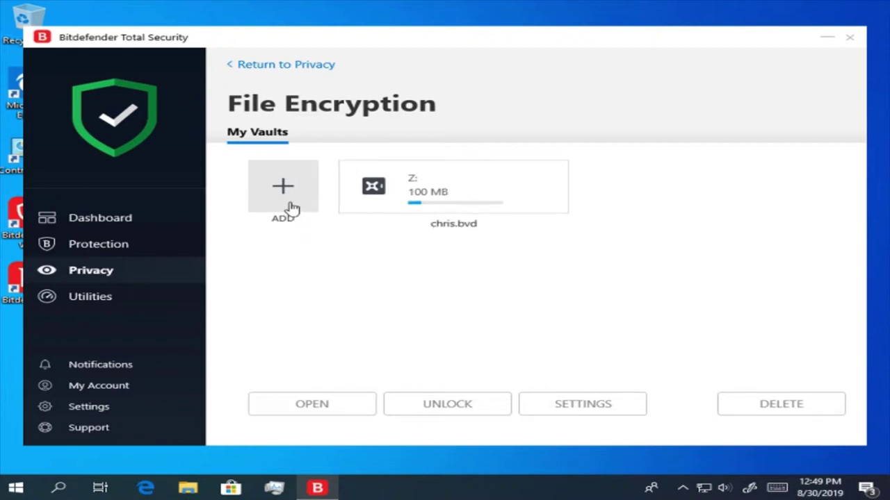
pyautogui.click(231, 66)
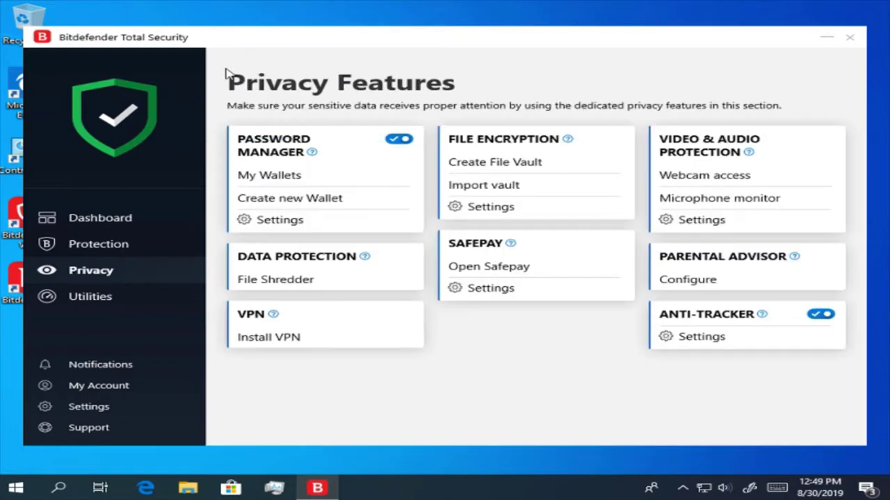
pyautogui.click(101, 216)
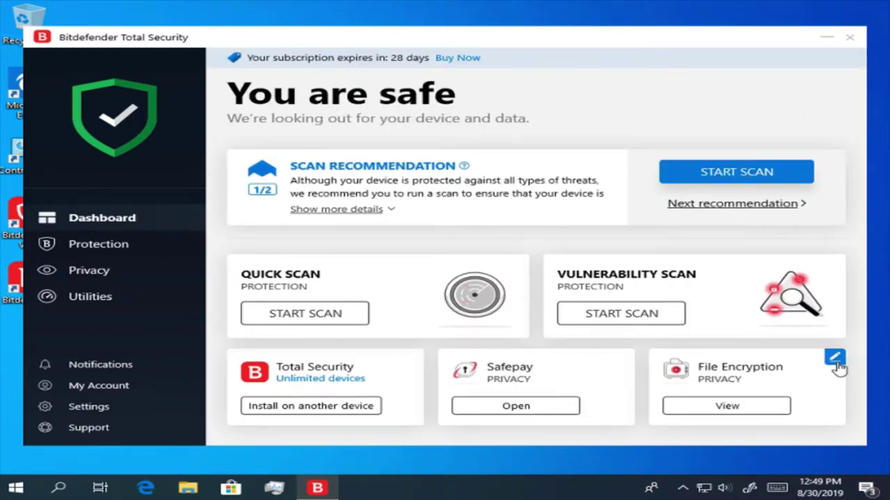
# - Replace the File Encryption dashboard card with the Open OneClick Optimizer quick action
pyautogui.click(835, 358)
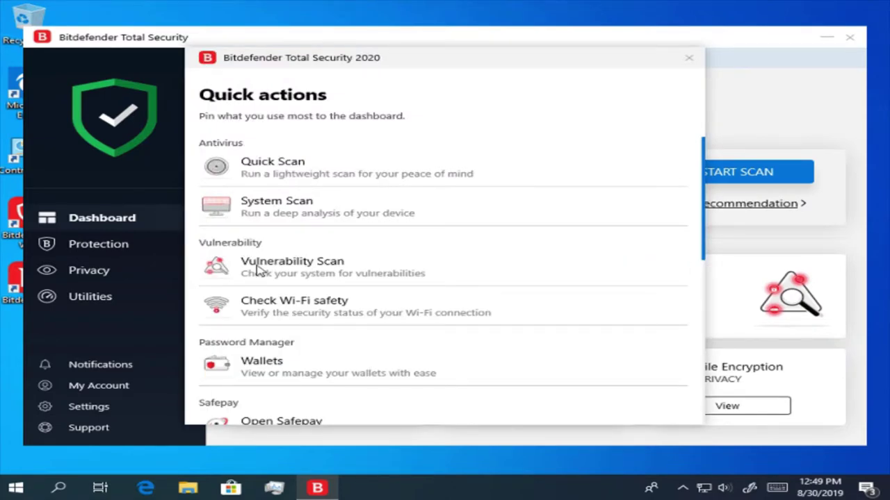
pyautogui.scroll(-5, 256, 269)
pyautogui.scroll(-1, 256, 268)
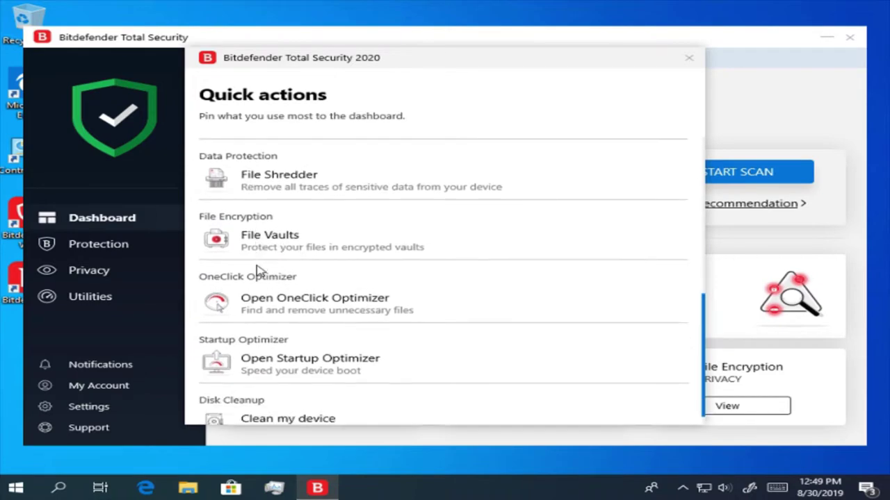
pyautogui.moveTo(576, 298)
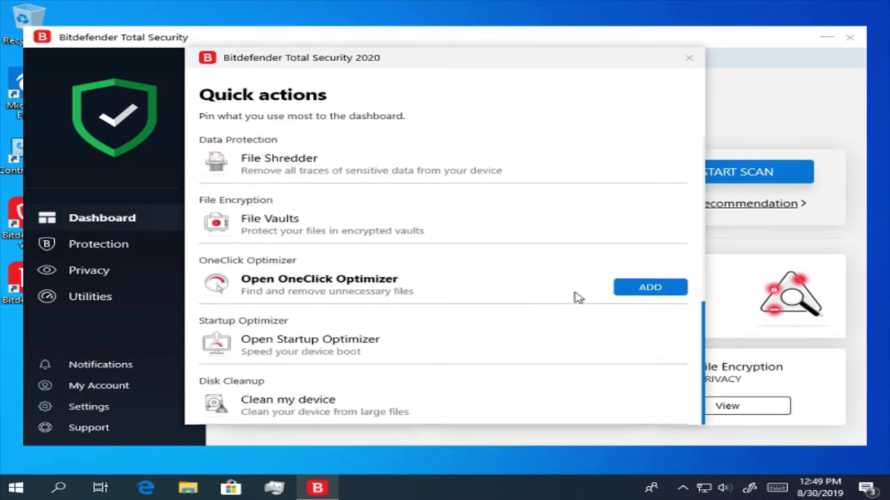
pyautogui.click(635, 295)
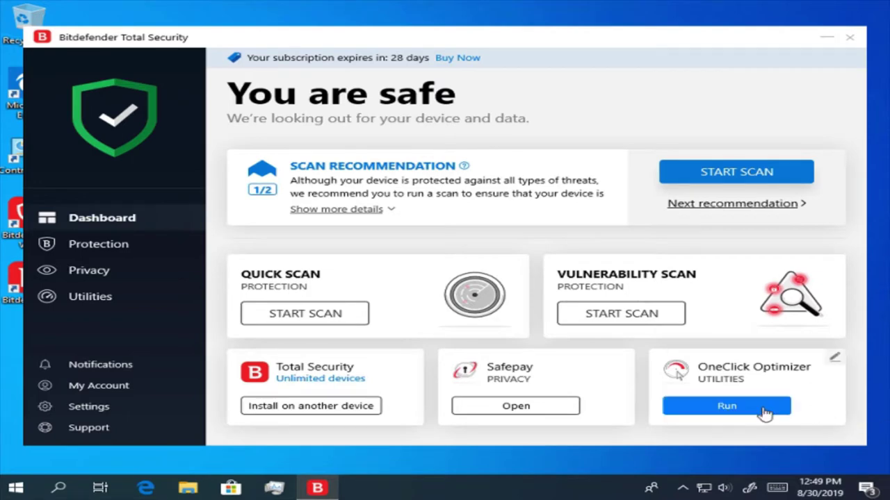
# - Run OneClick Optimizer with registry issues unchecked, fixing 244 issues and cleaning 643.49 MB
pyautogui.click(726, 406)
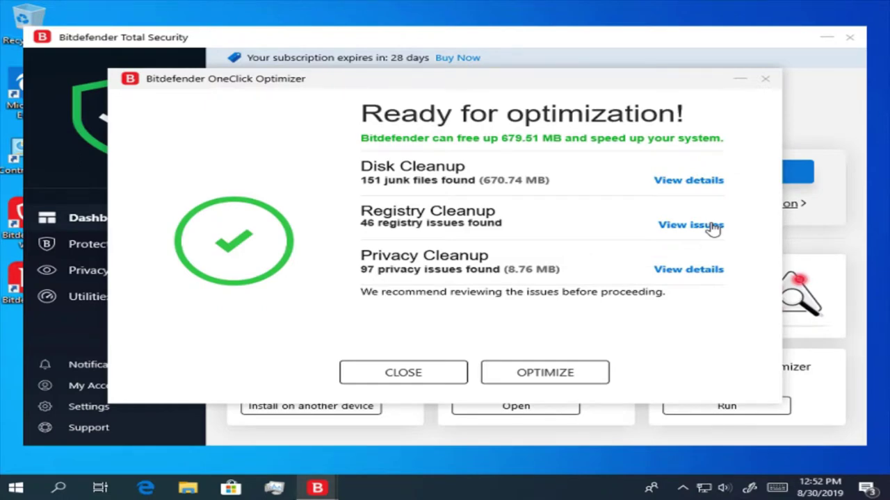
pyautogui.click(714, 227)
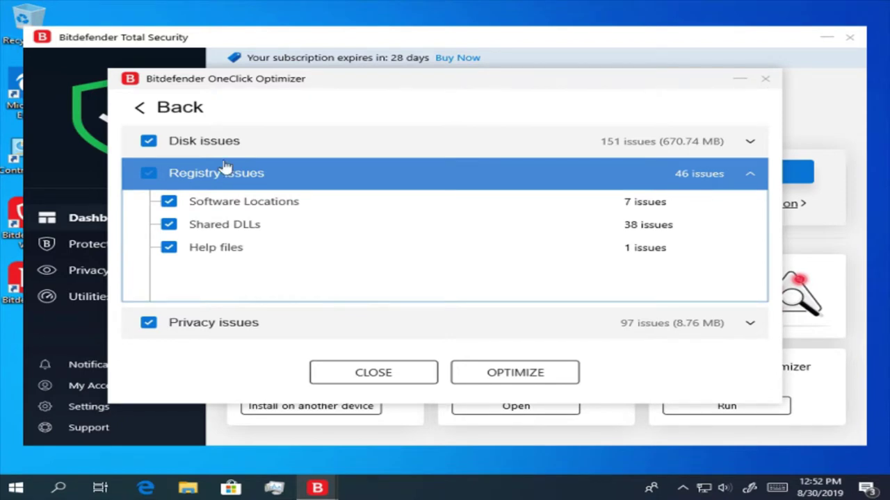
pyautogui.click(149, 174)
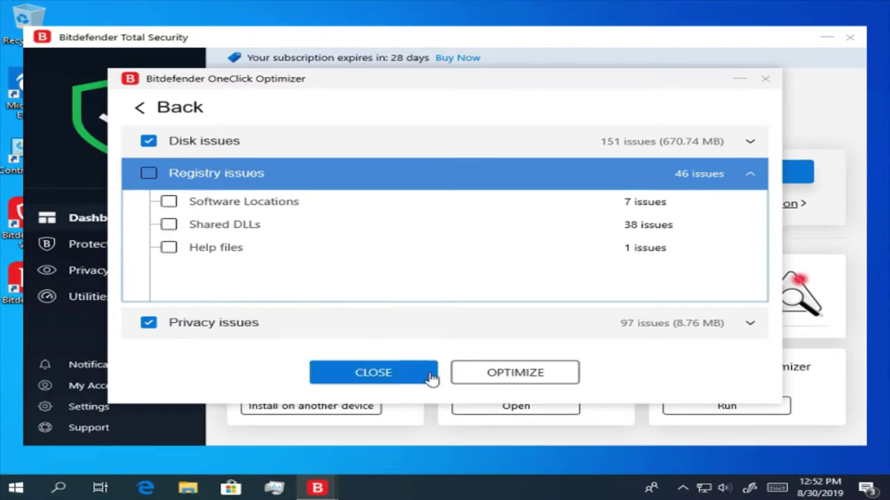
pyautogui.click(497, 381)
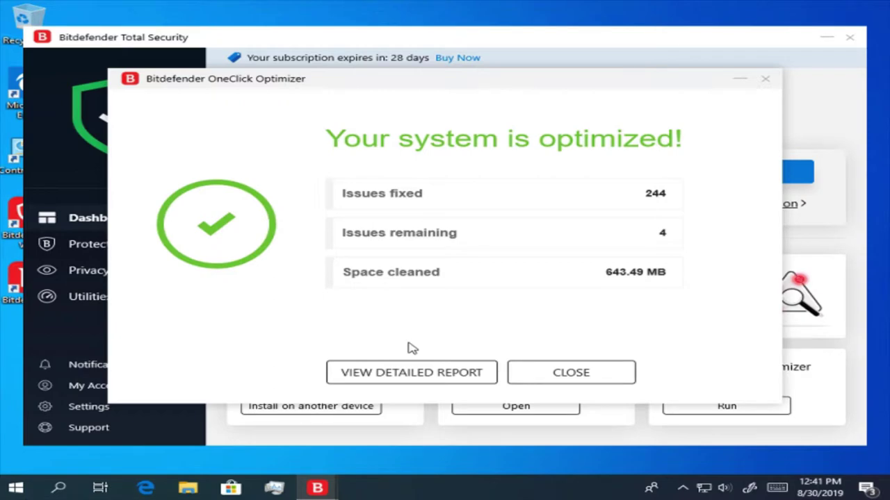
# - Close the optimizer results and pin Open Startup Optimizer in place of the OneClick Optimizer card
pyautogui.click(596, 379)
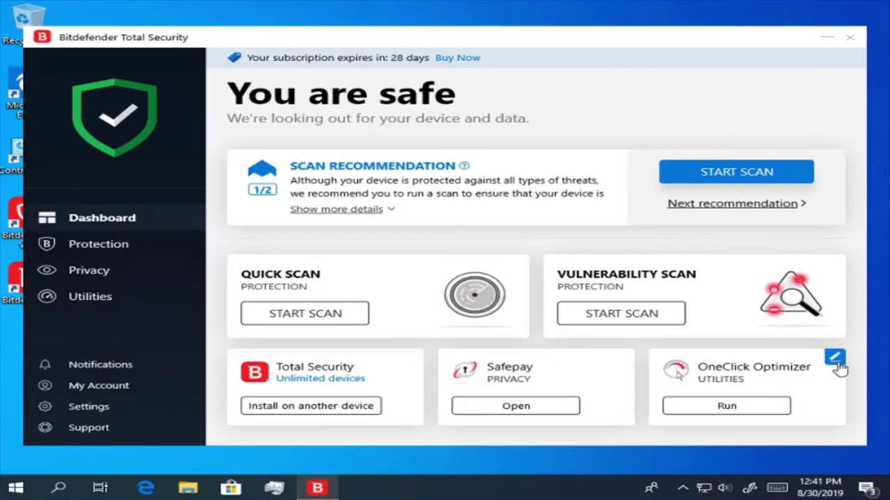
pyautogui.click(837, 362)
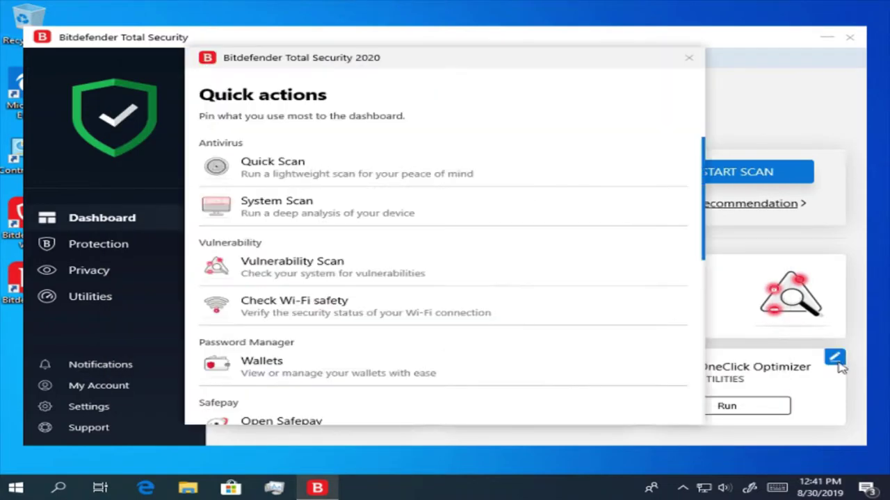
pyautogui.moveTo(582, 331)
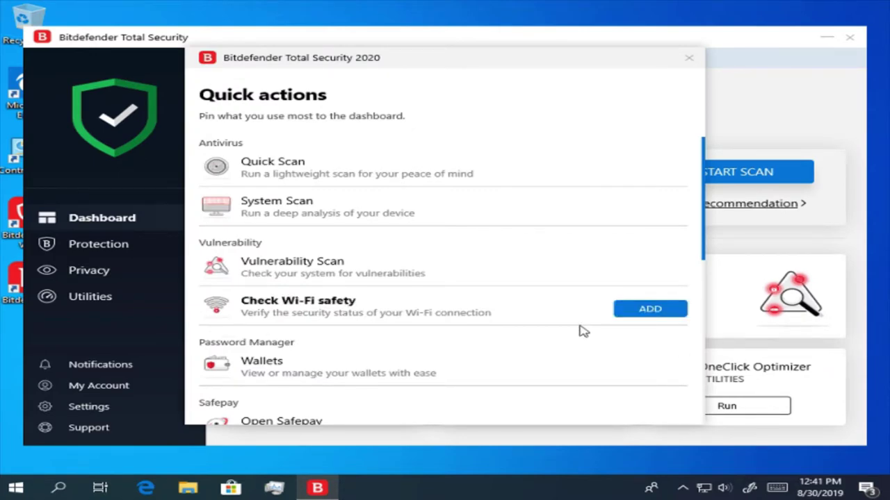
pyautogui.scroll(-5, 583, 331)
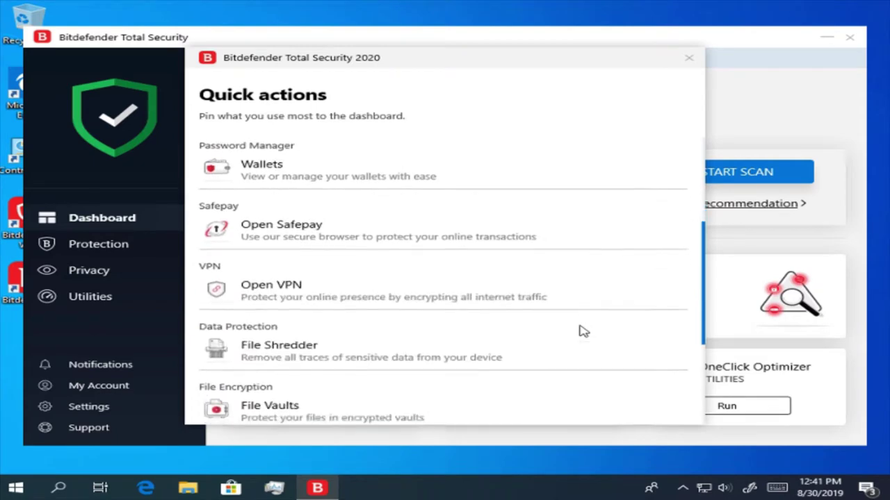
pyautogui.scroll(-4, 583, 331)
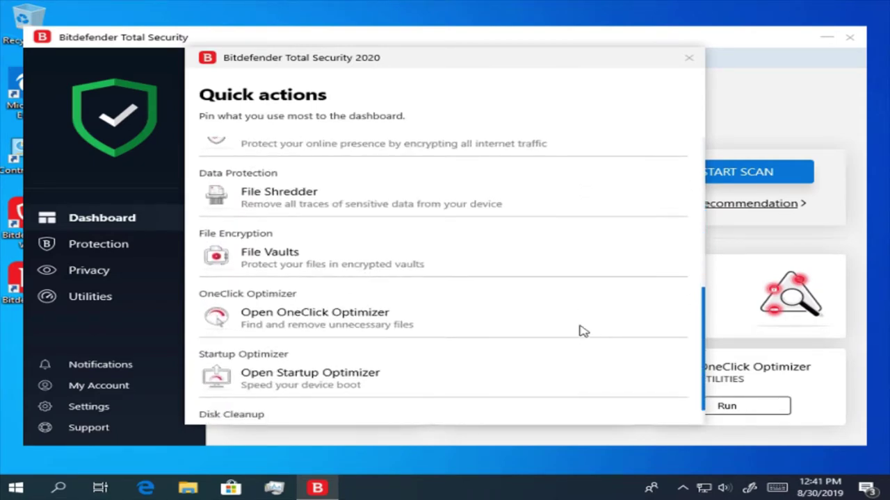
pyautogui.click(649, 346)
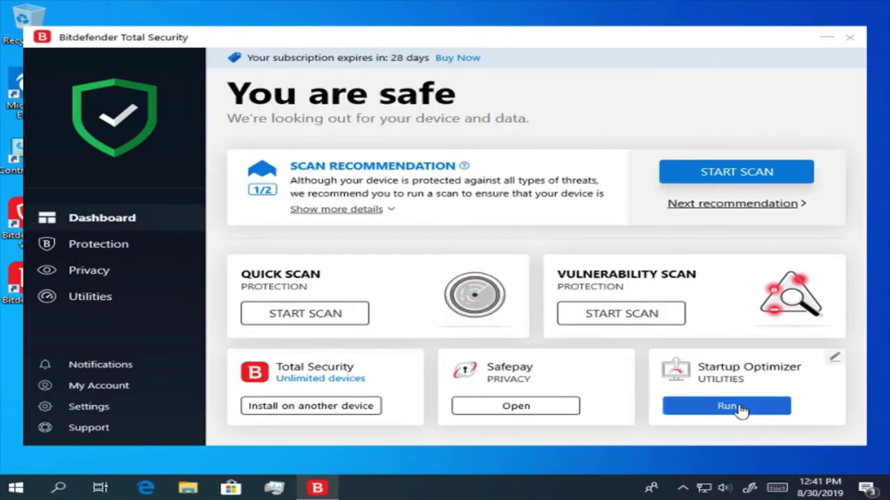
# - In Startup Optimizer, set the Windows Security notification icon to Disable and apply
pyautogui.click(727, 406)
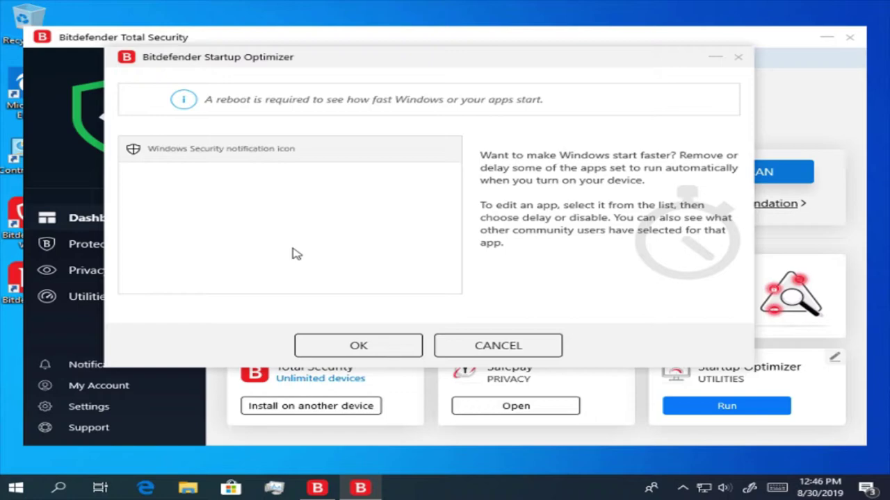
pyautogui.click(299, 153)
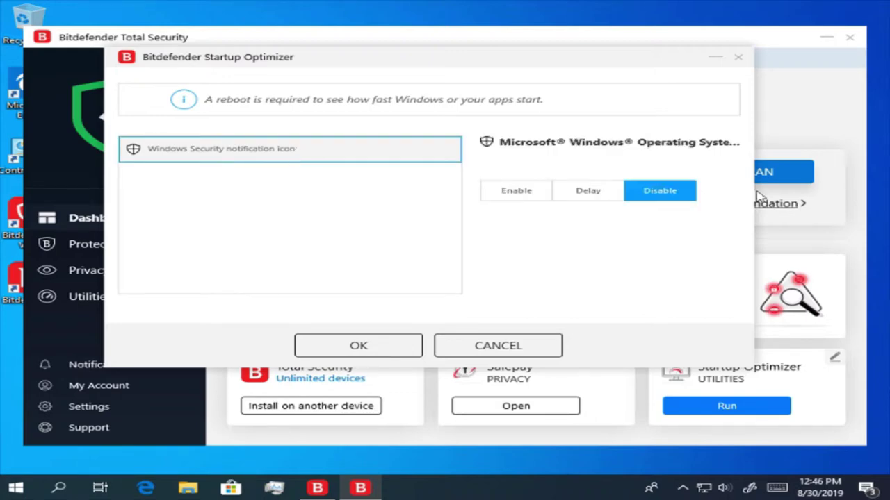
pyautogui.click(604, 199)
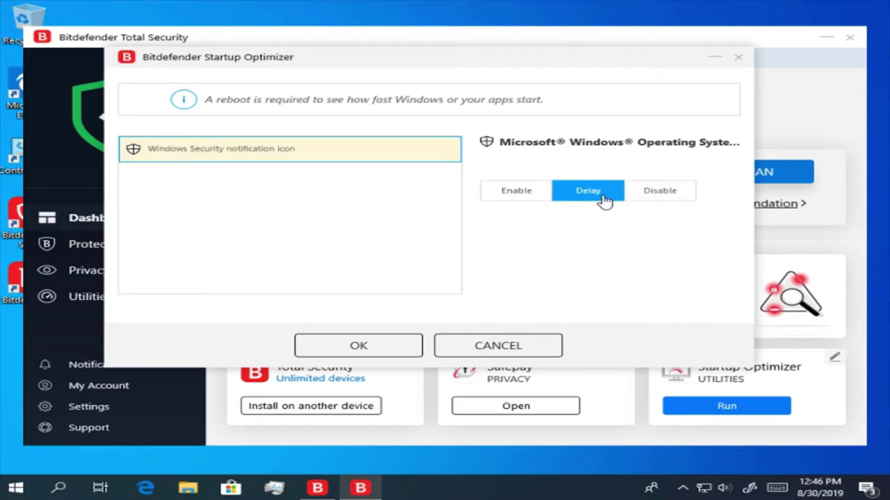
pyautogui.click(504, 194)
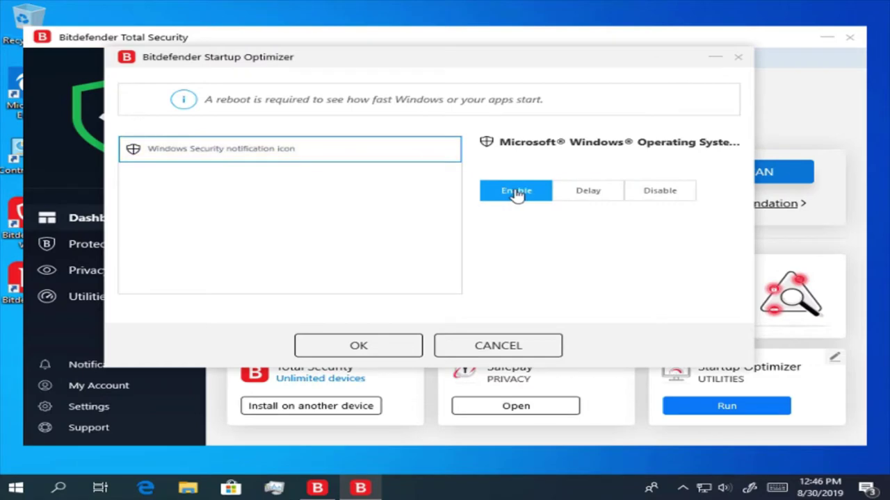
pyautogui.click(635, 201)
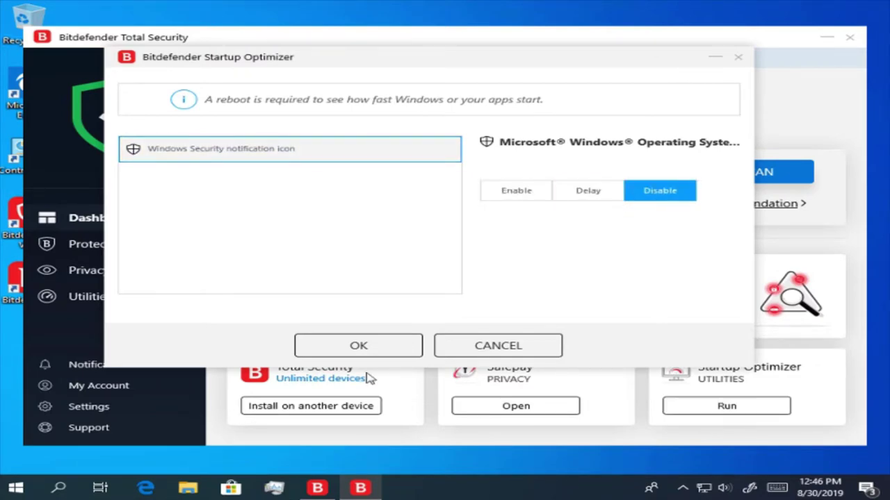
pyautogui.click(358, 348)
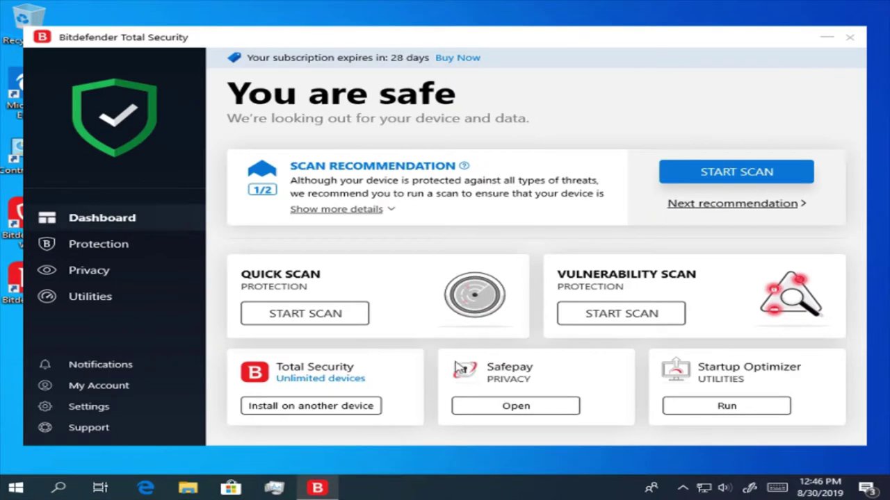
# - Swap the Startup Optimizer card for the Clean my device (Disk Cleanup) quick action
pyautogui.moveTo(836, 362)
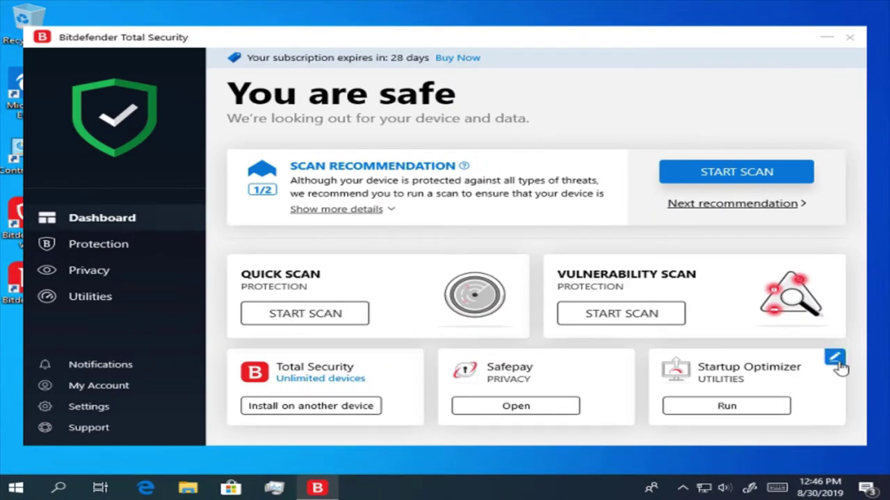
pyautogui.click(836, 360)
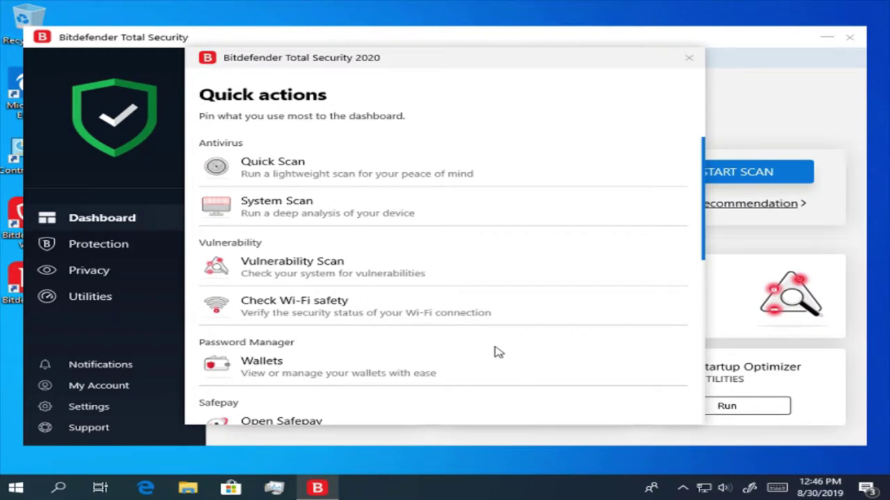
pyautogui.scroll(-5, 498, 352)
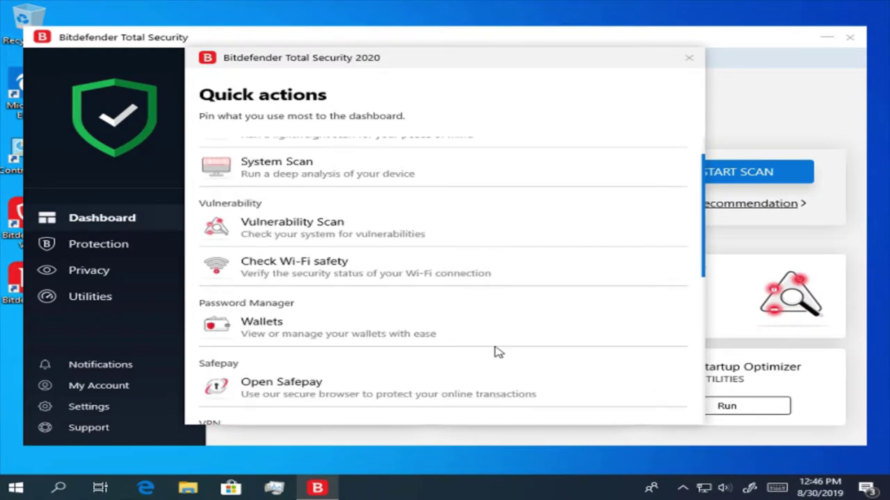
pyautogui.scroll(-3, 498, 352)
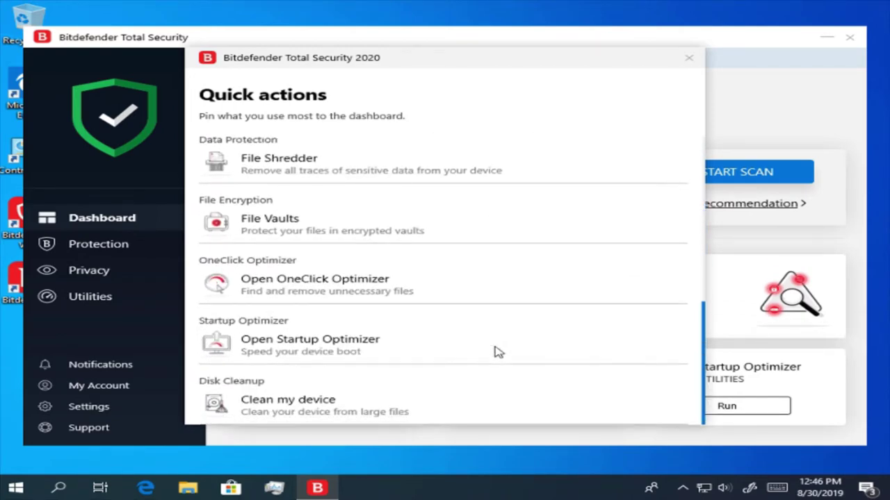
pyautogui.moveTo(645, 395)
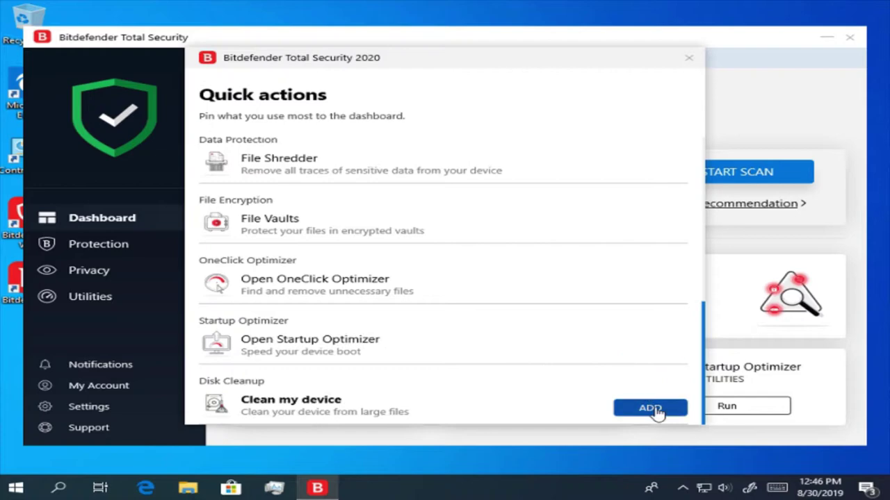
pyautogui.click(657, 412)
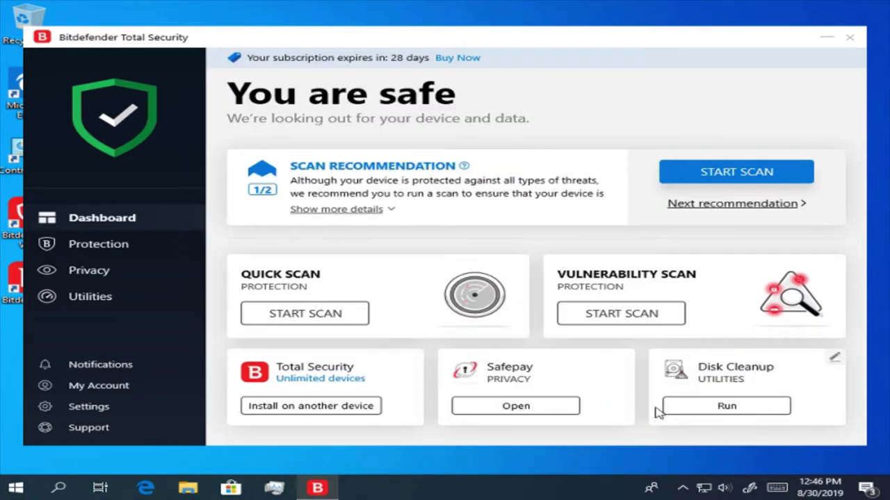
pyautogui.click(691, 413)
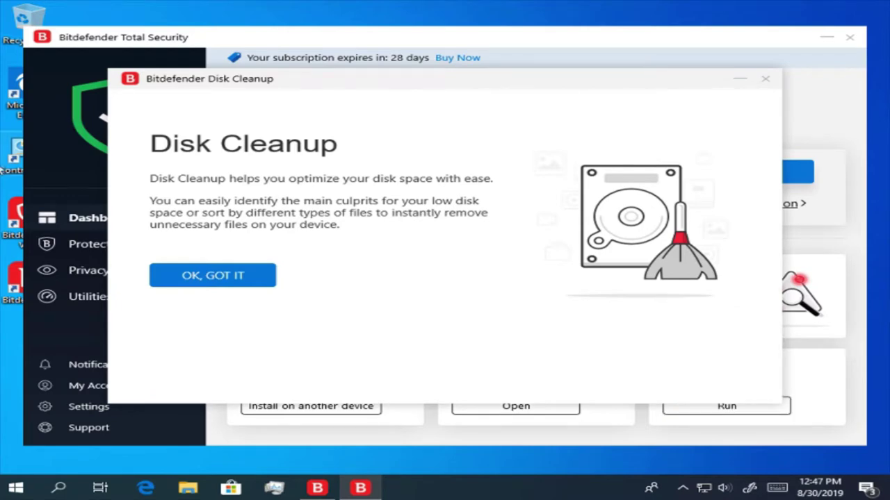
pyautogui.click(254, 276)
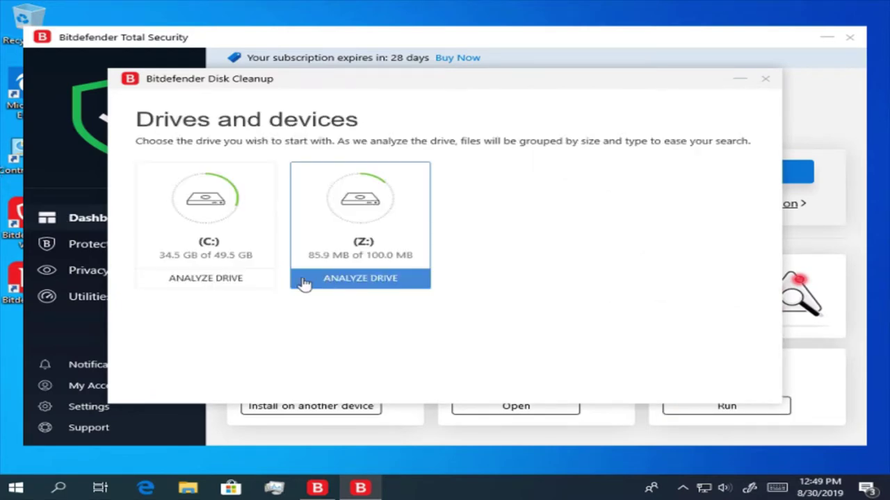
pyautogui.click(264, 281)
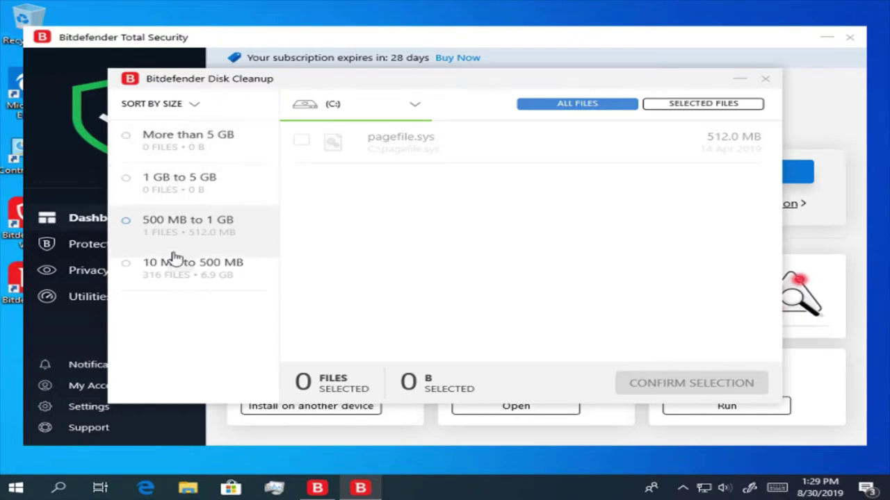
pyautogui.moveTo(358, 136)
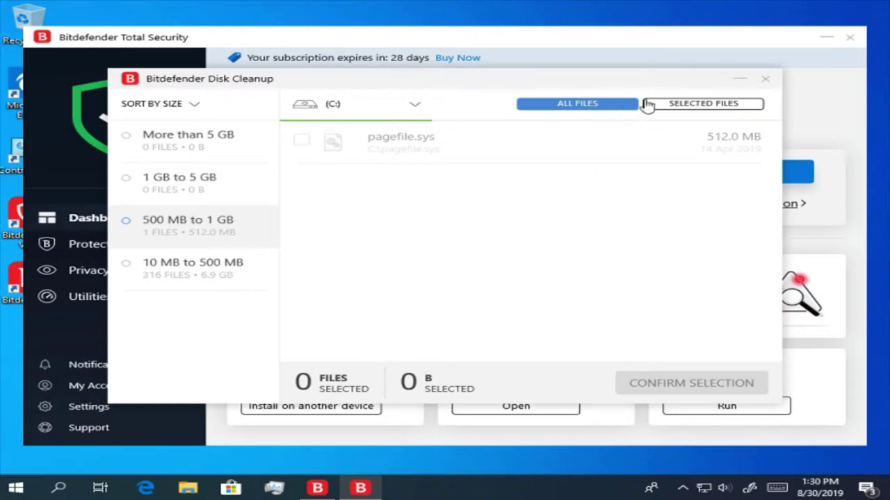
pyautogui.click(680, 105)
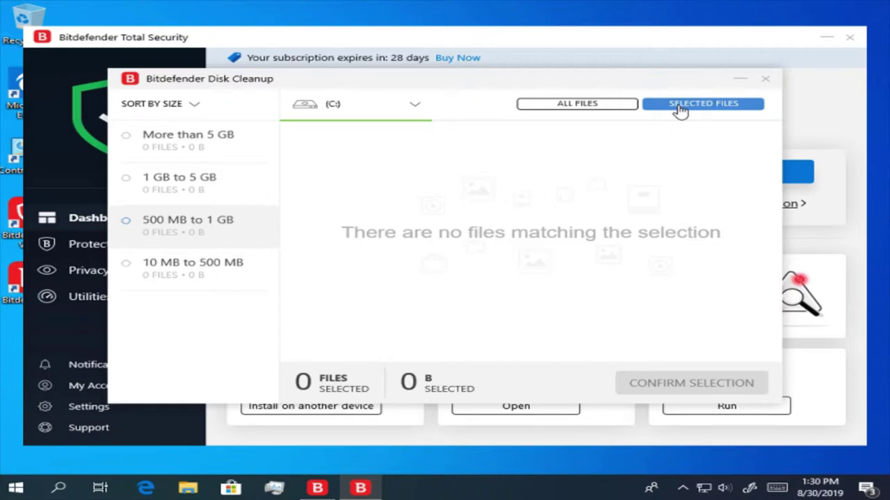
pyautogui.click(766, 82)
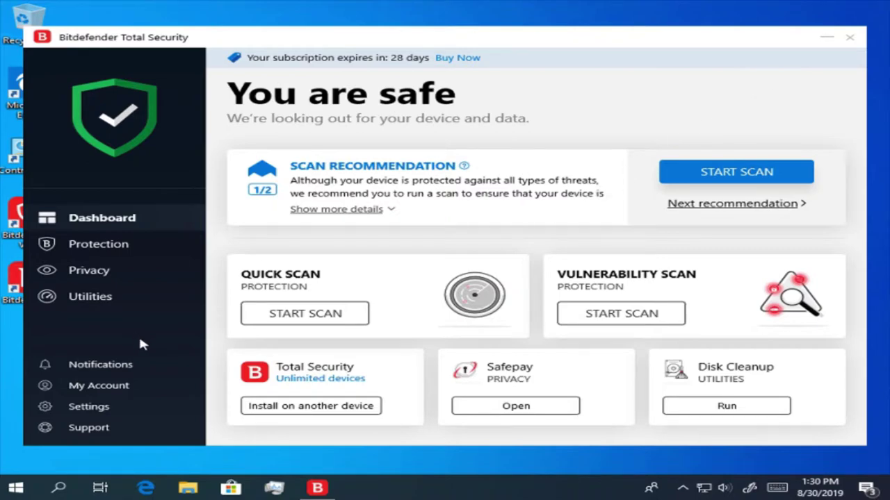
# - Open Manage Scans from the Antivirus card under Protection
pyautogui.click(126, 244)
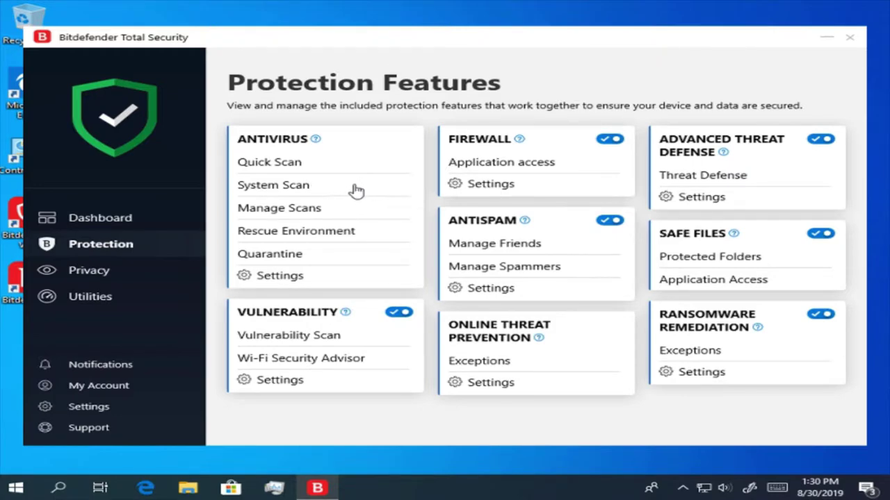
pyautogui.click(327, 214)
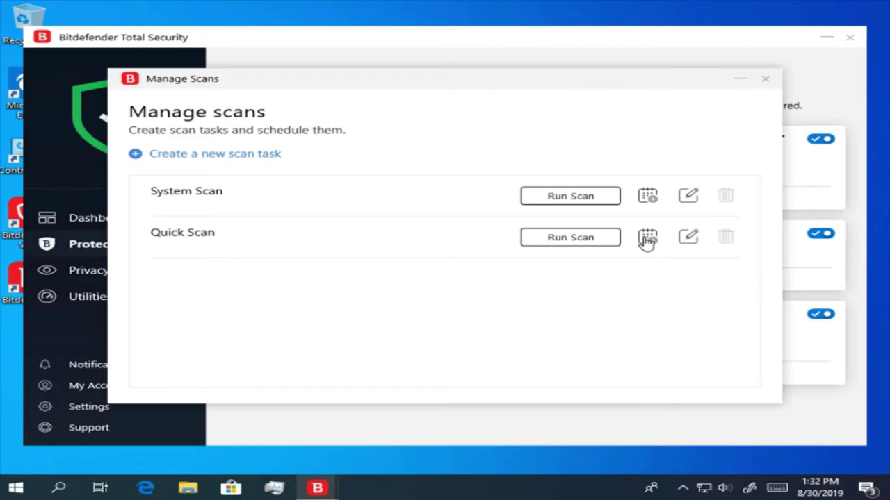
# - Turn on a weekly Quick Scan schedule for Monday at 16:00 and save it
pyautogui.click(646, 238)
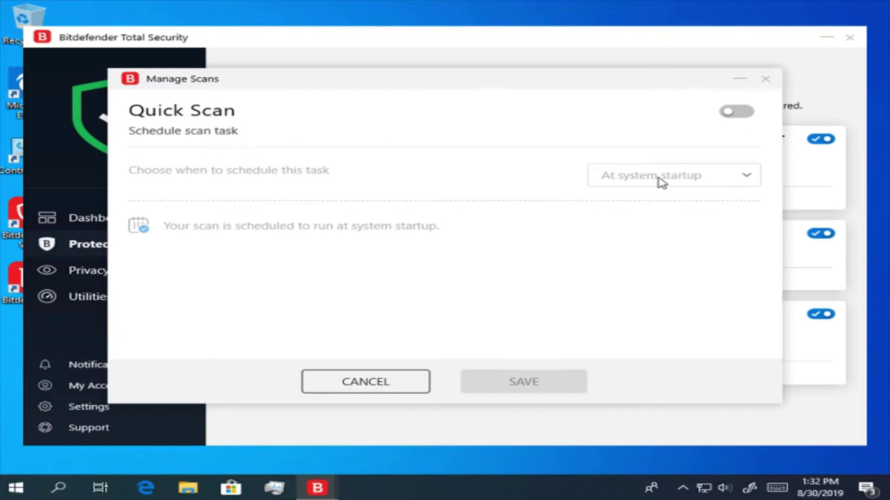
pyautogui.click(736, 117)
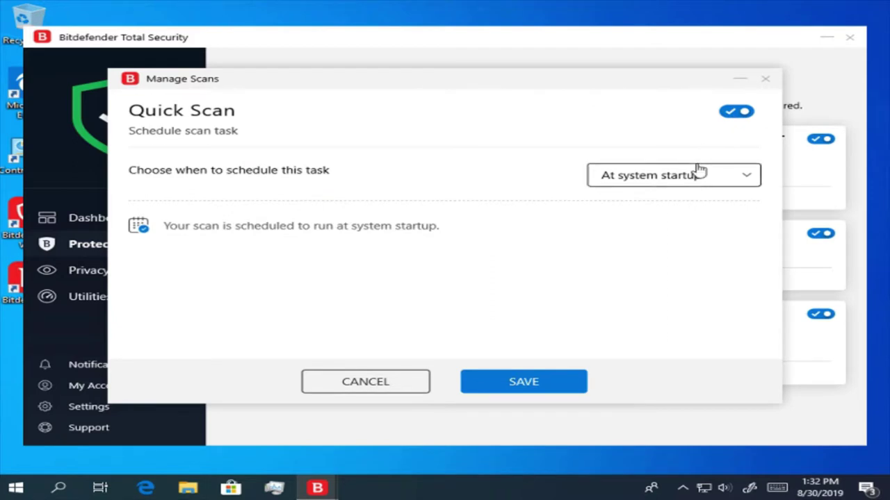
pyautogui.click(744, 176)
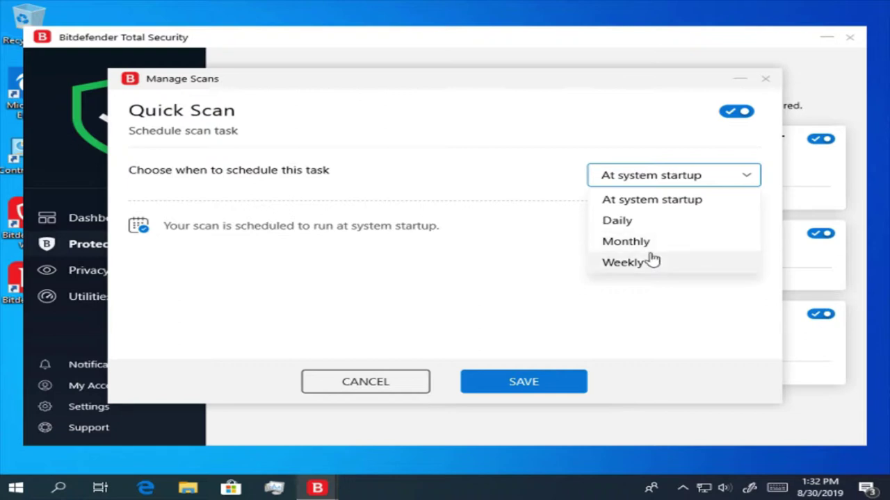
pyautogui.click(652, 261)
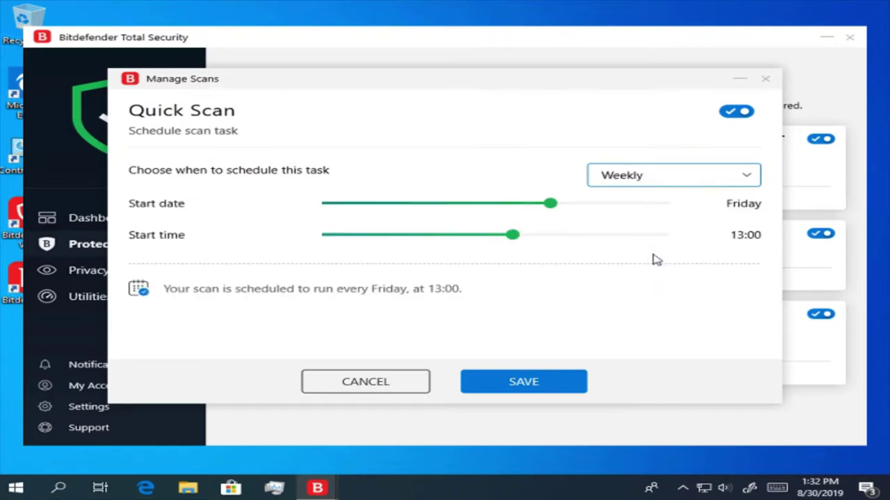
pyautogui.click(560, 207)
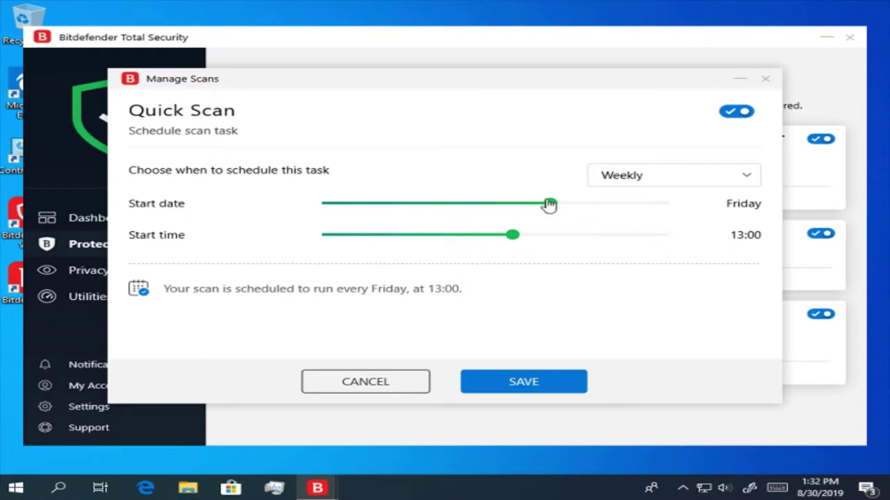
pyautogui.scroll(-1, 549, 203)
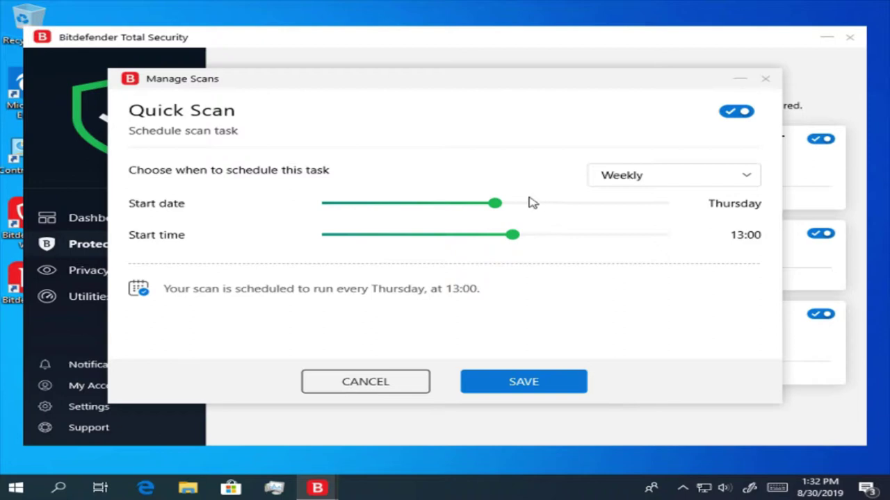
pyautogui.moveTo(472, 205); pyautogui.dragTo(292, 193)
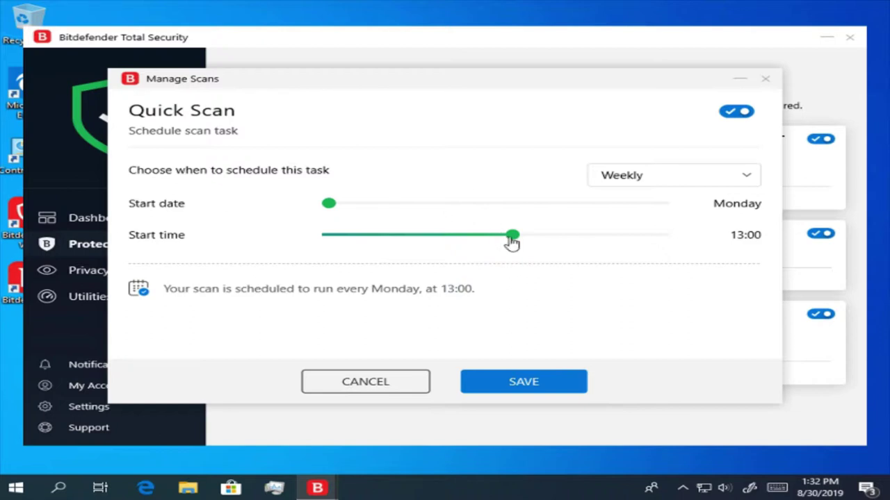
pyautogui.moveTo(512, 242); pyautogui.dragTo(561, 243)
pyautogui.click(540, 394)
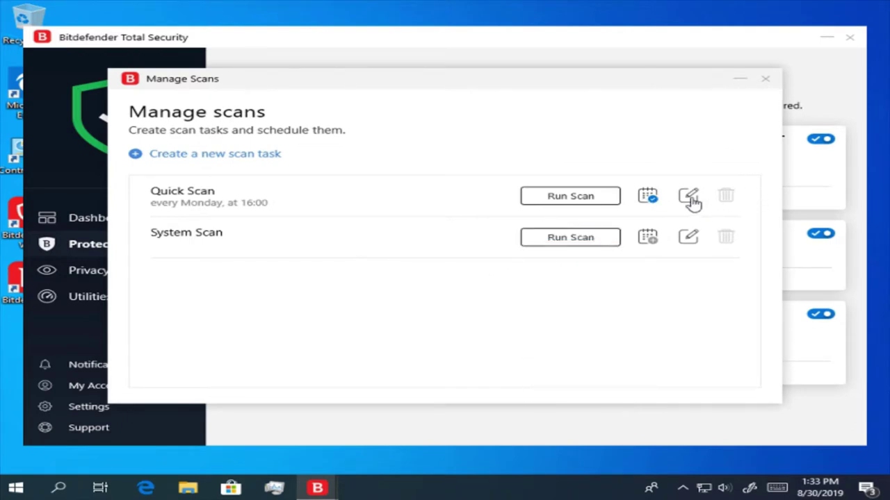
pyautogui.click(689, 198)
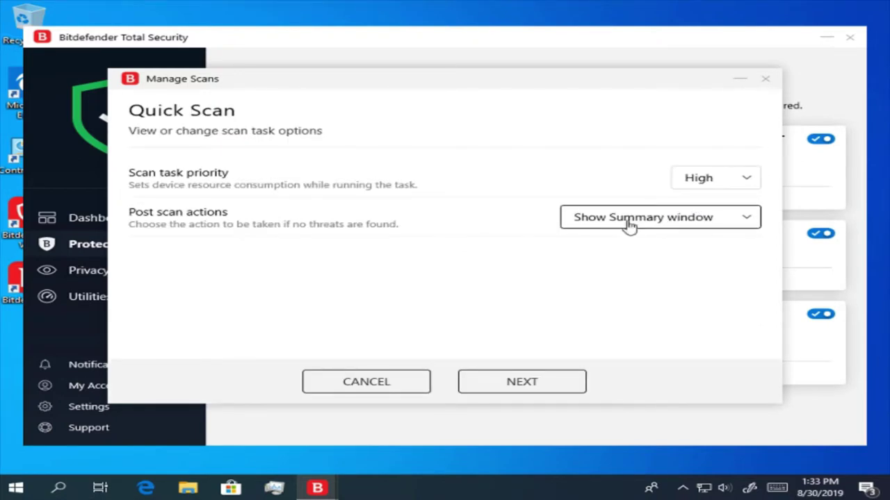
pyautogui.click(737, 193)
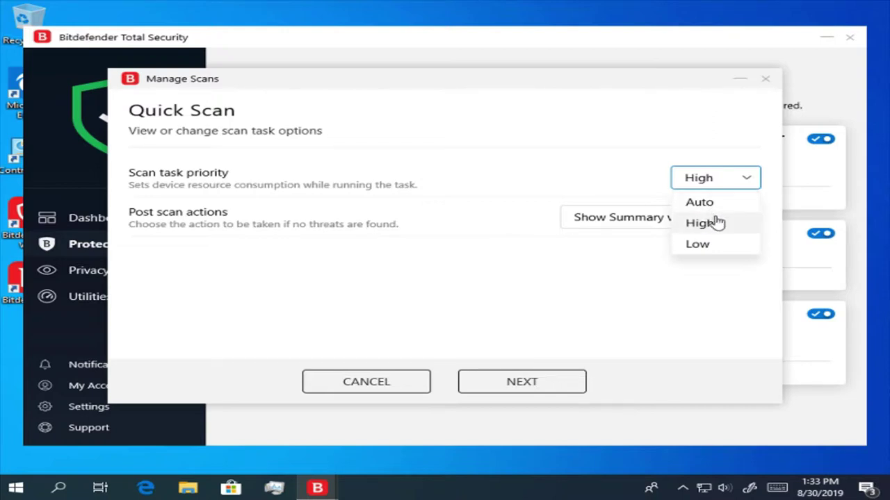
pyautogui.click(718, 222)
pyautogui.click(717, 220)
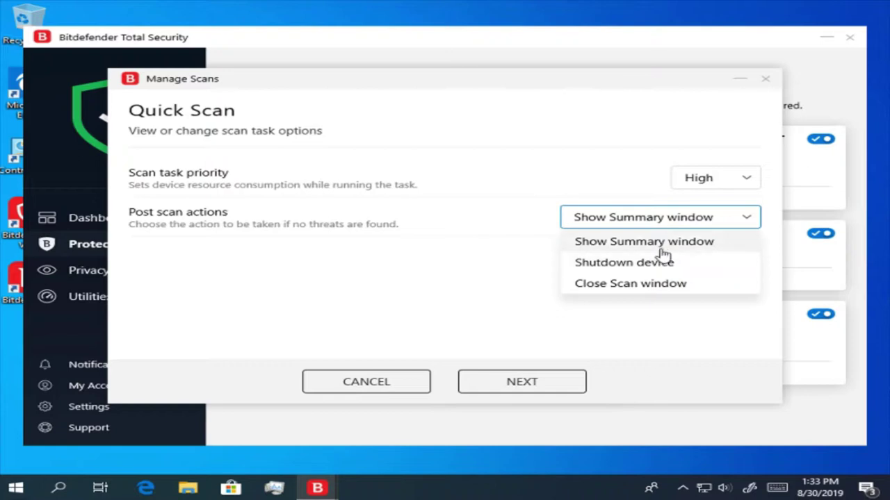
pyautogui.click(674, 268)
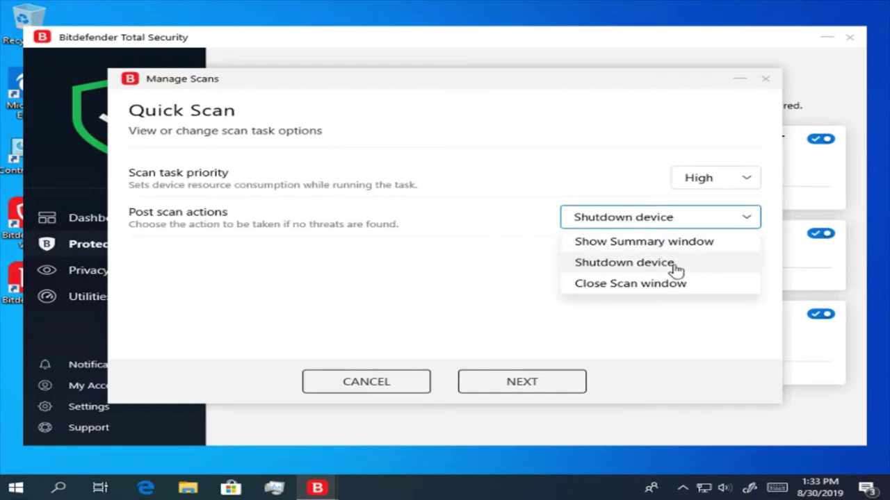
pyautogui.click(668, 214)
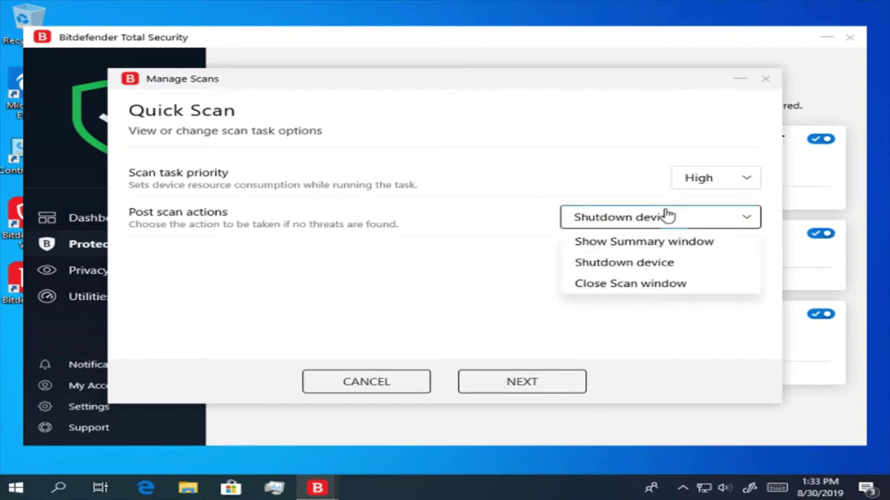
pyautogui.click(685, 285)
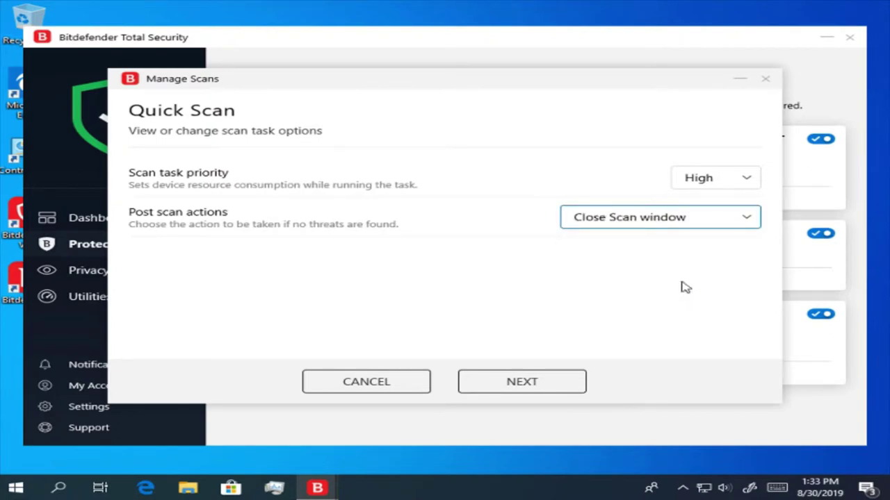
pyautogui.click(678, 228)
pyautogui.click(683, 243)
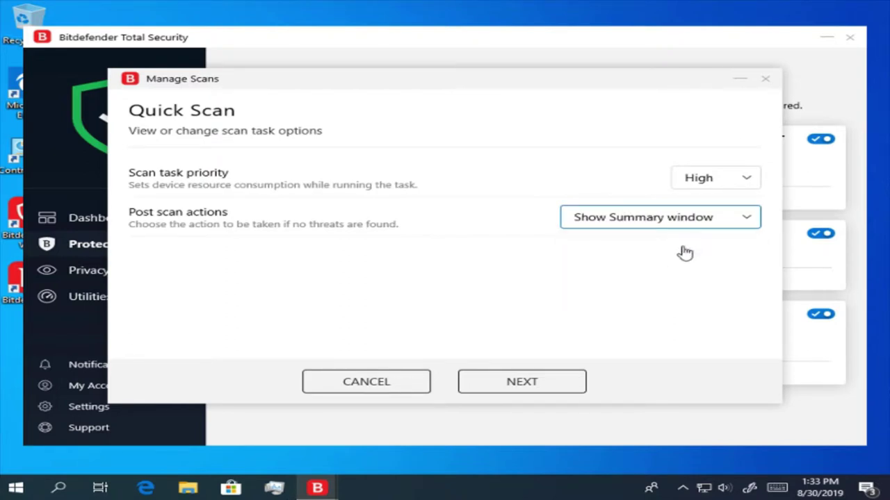
pyautogui.click(512, 378)
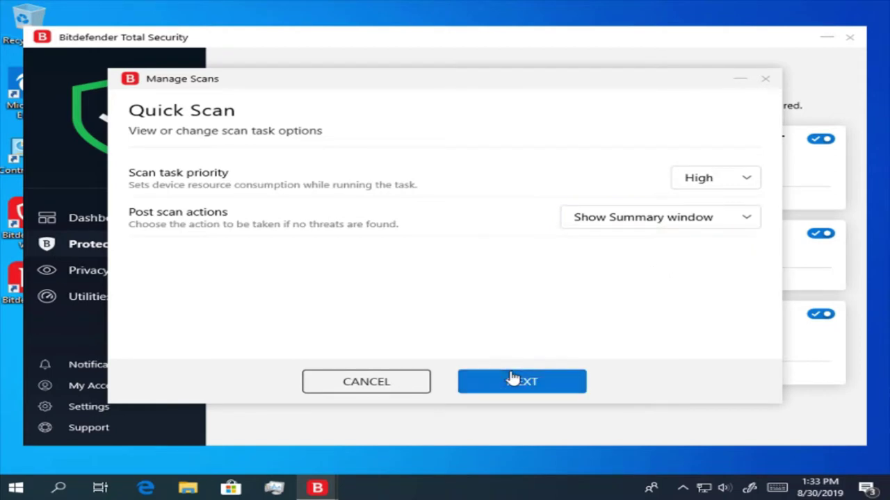
pyautogui.click(512, 378)
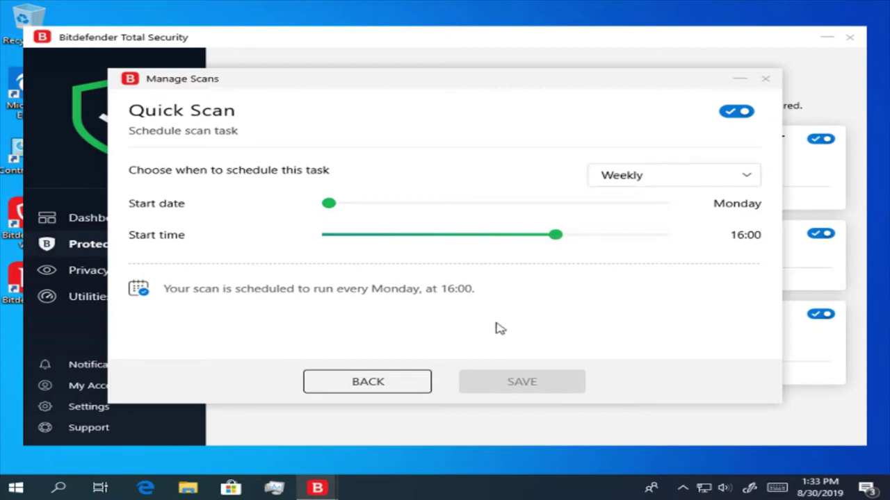
pyautogui.click(765, 79)
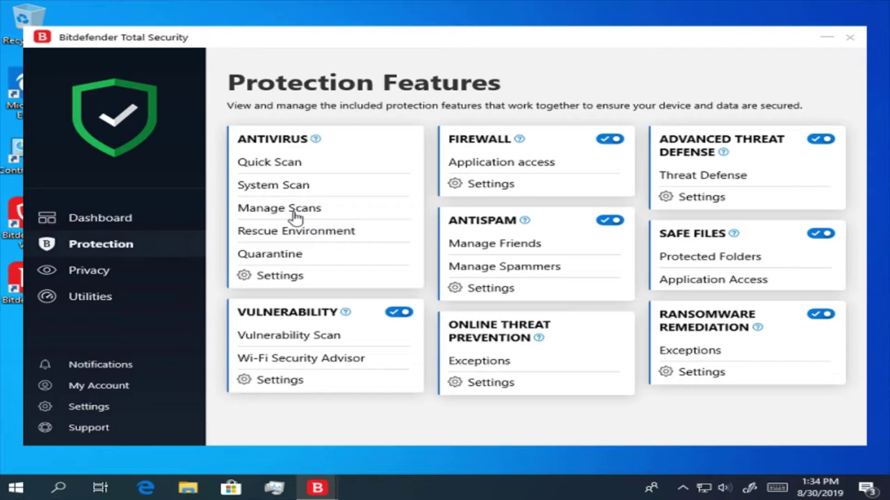
pyautogui.click(295, 208)
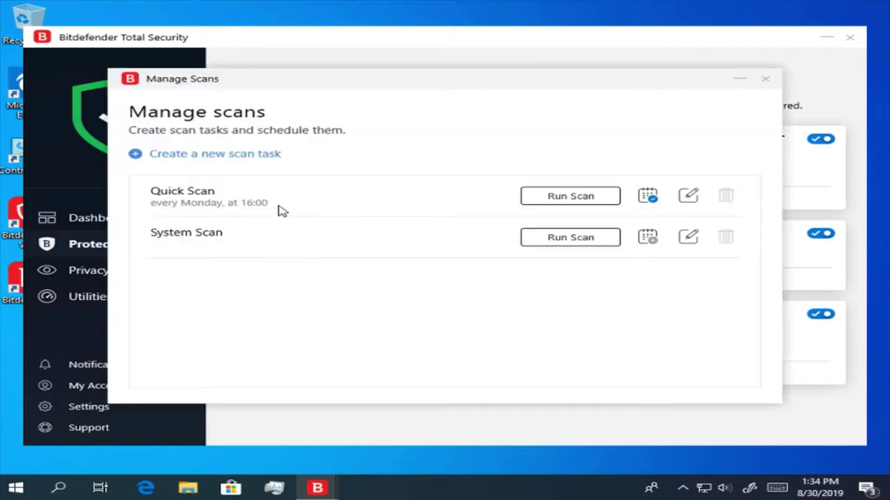
# - Start a new scan task on My Computer and name it 'Scan'
pyautogui.click(256, 156)
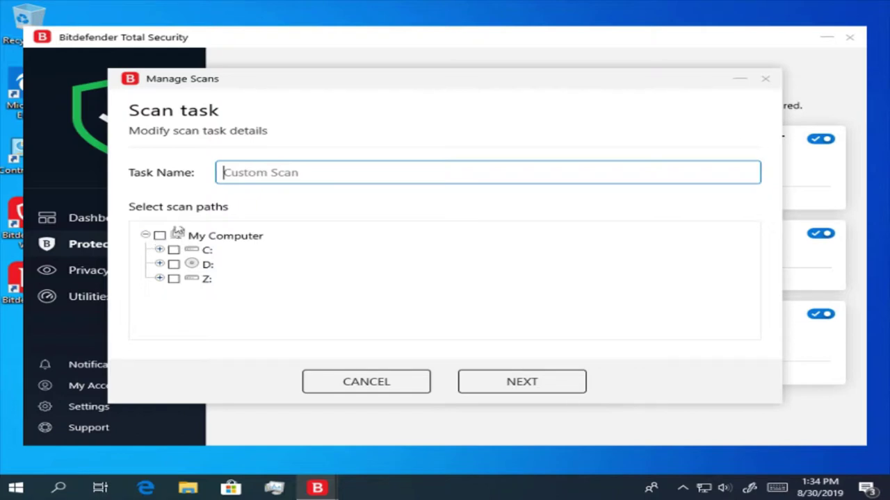
pyautogui.click(162, 238)
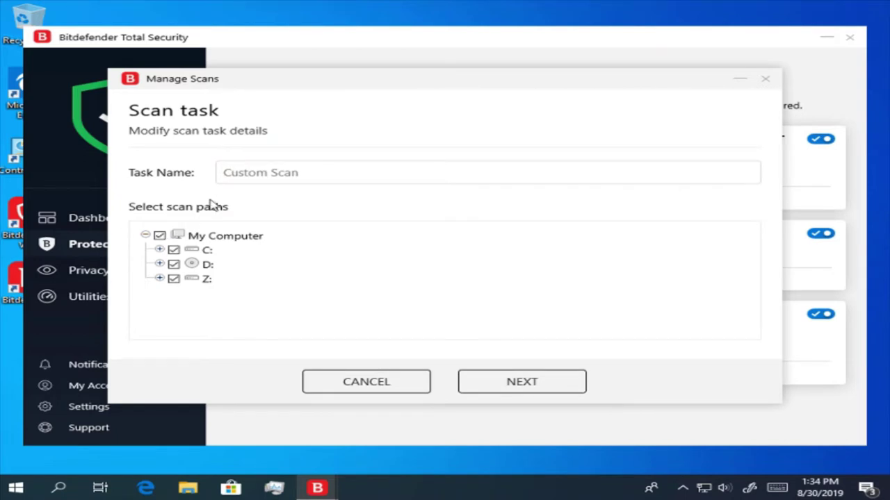
pyautogui.click(256, 174)
pyautogui.write('ssss')
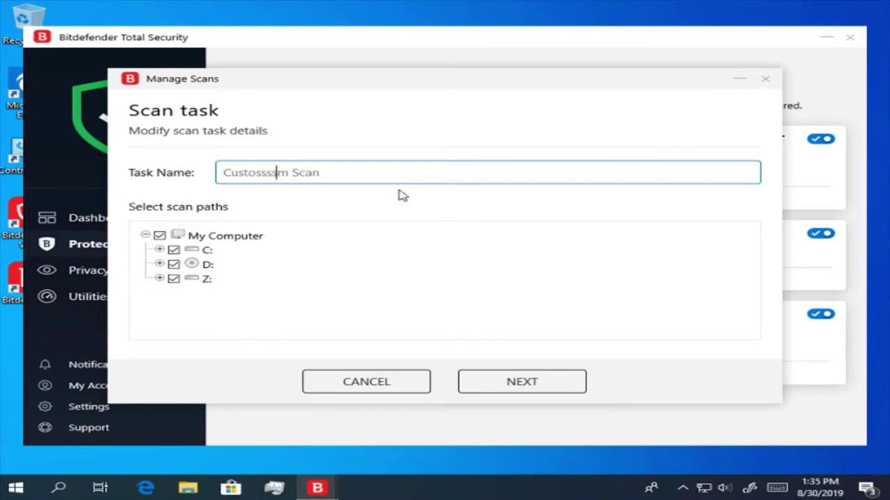
pyautogui.write('scan')
pyautogui.press('BackSpace')
pyautogui.press('BackSpace')
pyautogui.press('BackSpace')
pyautogui.press('BackSpace')
pyautogui.press('BackSpace')
pyautogui.press('BackSpace')
pyautogui.press('BackSpace')
pyautogui.press('BackSpace')
pyautogui.press('BackSpace')
pyautogui.press('BackSpace')
pyautogui.press('BackSpace')
pyautogui.press('BackSpace')
pyautogui.press('BackSpace')
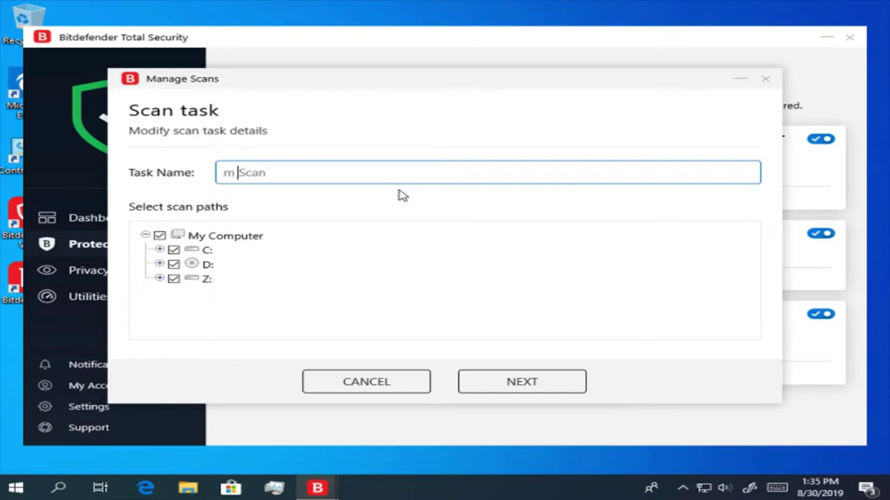
pyautogui.press('Delete')
pyautogui.press('Delete')
pyautogui.click(532, 384)
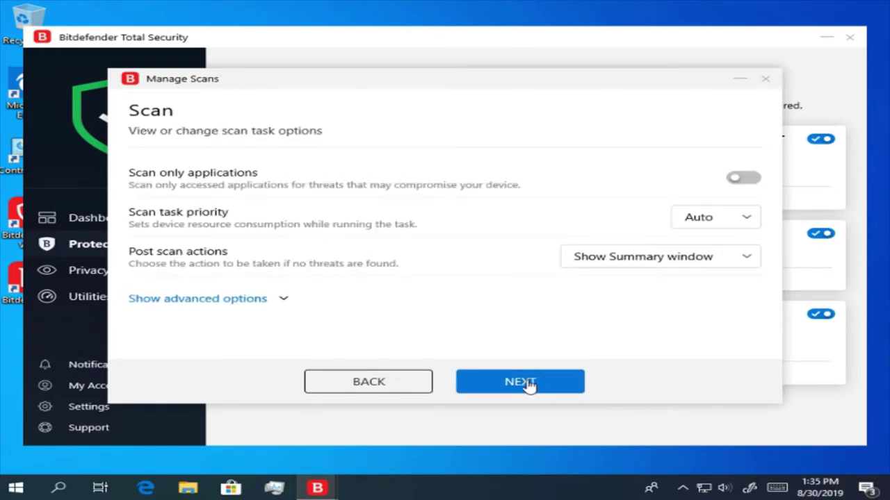
# - Set the task to scan only applications at High priority
pyautogui.click(733, 180)
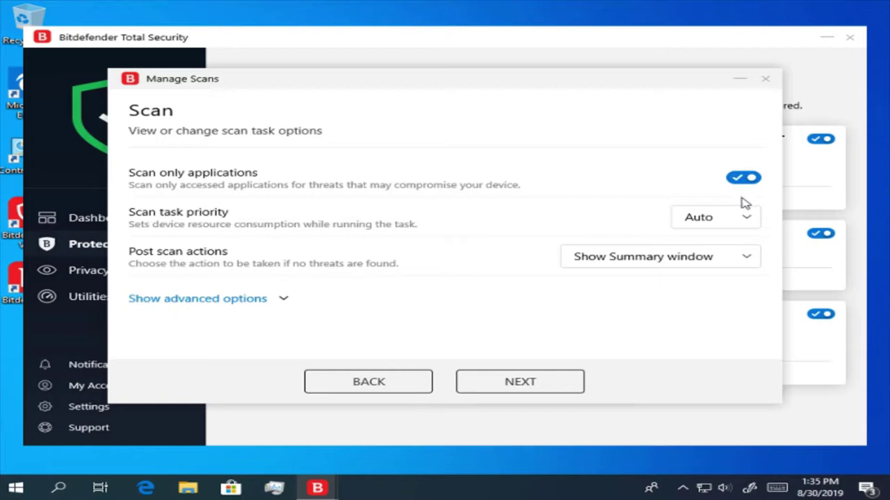
pyautogui.click(747, 221)
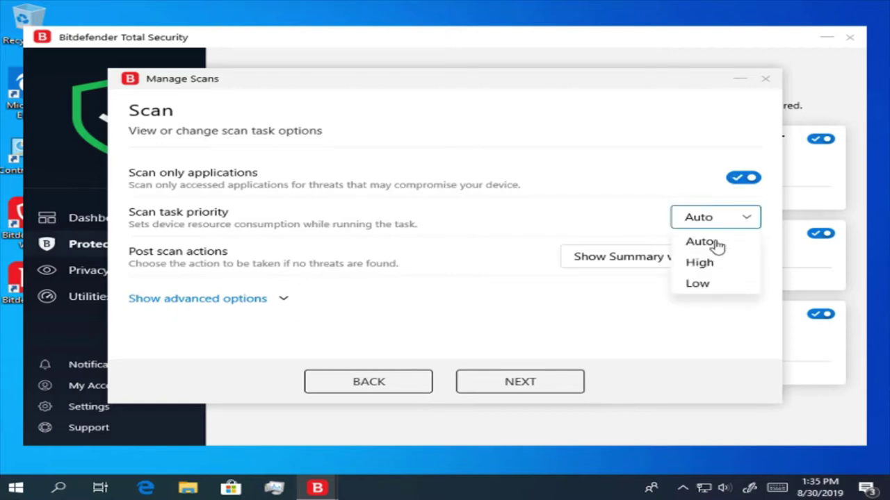
pyautogui.click(721, 268)
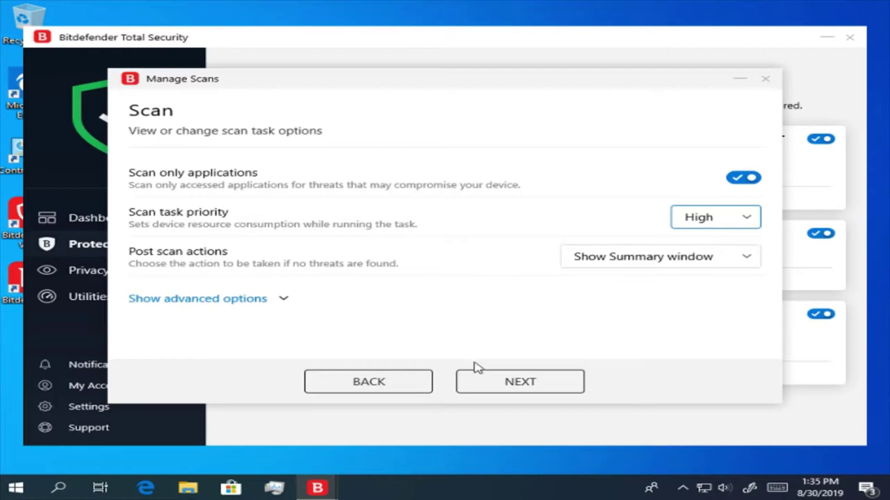
pyautogui.click(511, 384)
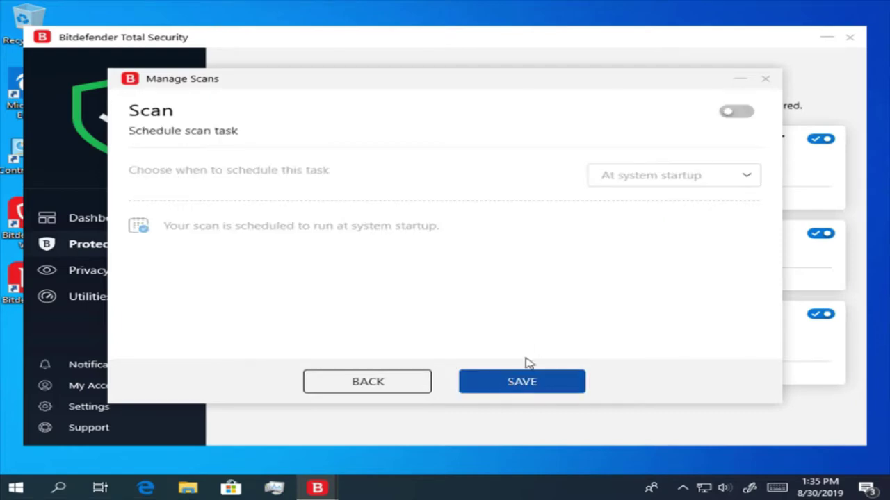
# - Schedule the new Scan task to run weekly every Monday at 17:00 and save it
pyautogui.click(731, 117)
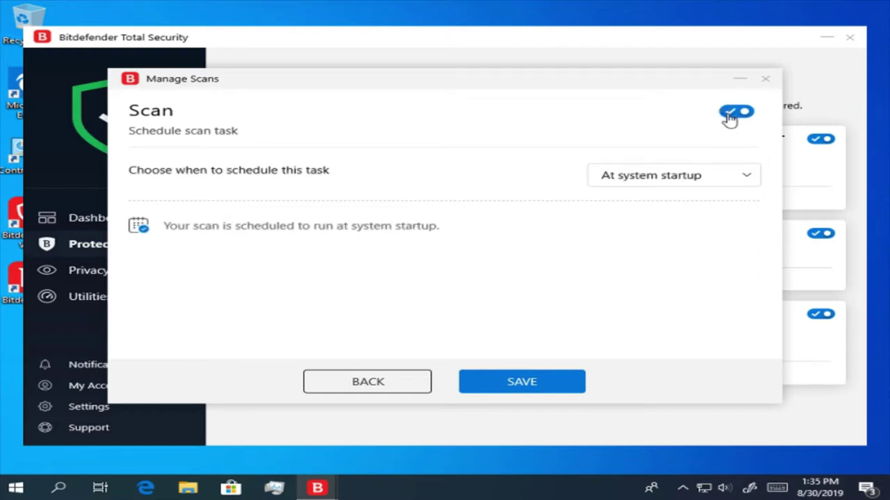
pyautogui.click(734, 172)
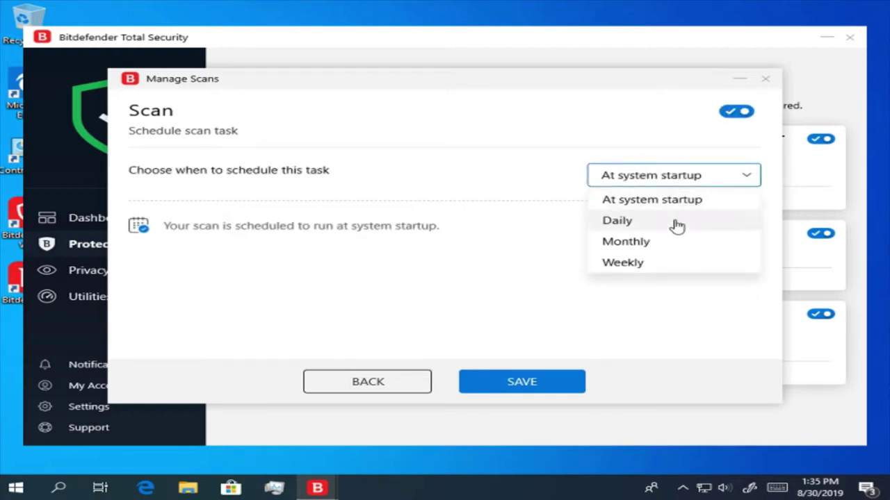
pyautogui.click(704, 264)
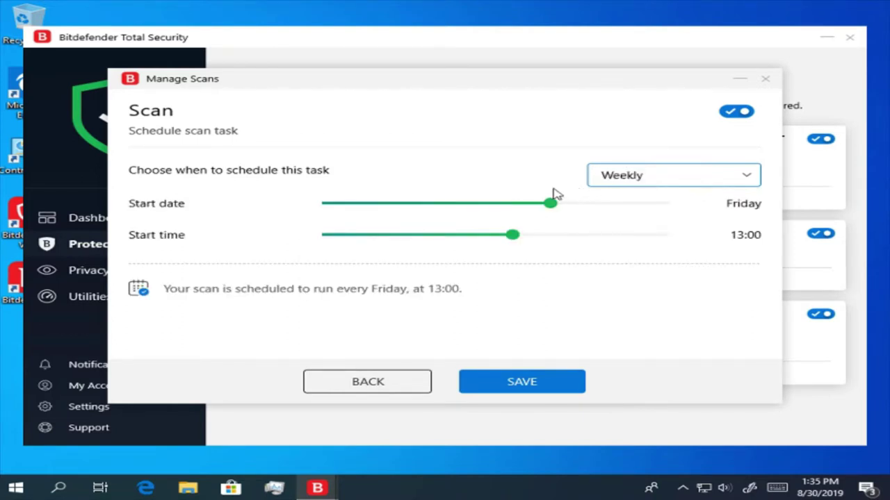
pyautogui.moveTo(560, 211); pyautogui.dragTo(281, 223)
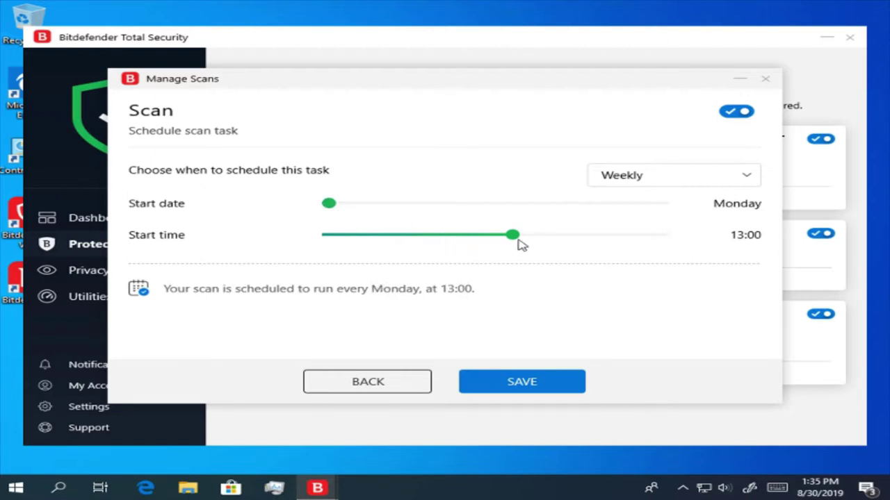
pyautogui.scroll(-3, 560, 254)
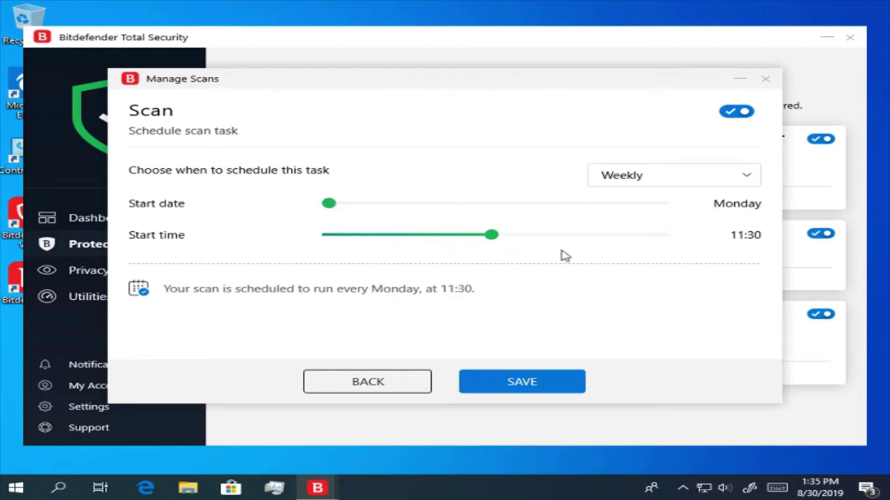
pyautogui.scroll(10, 561, 255)
pyautogui.scroll(2, 580, 252)
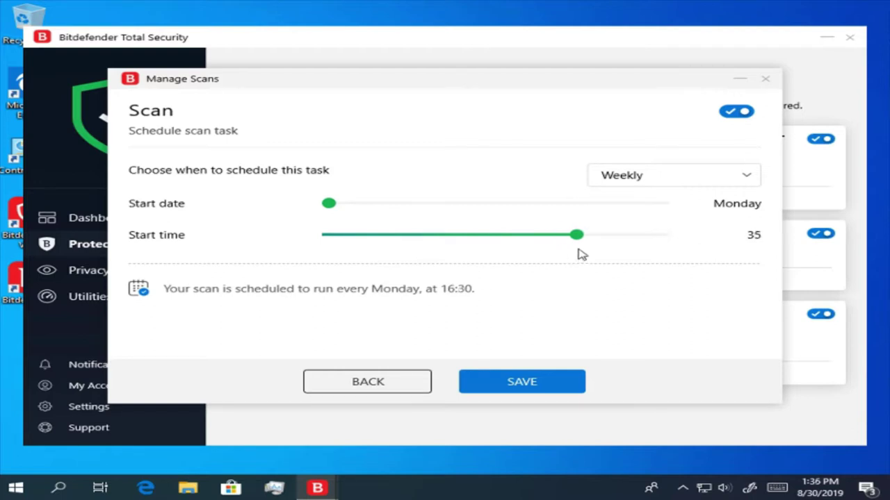
pyautogui.scroll(-2, 577, 253)
pyautogui.scroll(1, 574, 253)
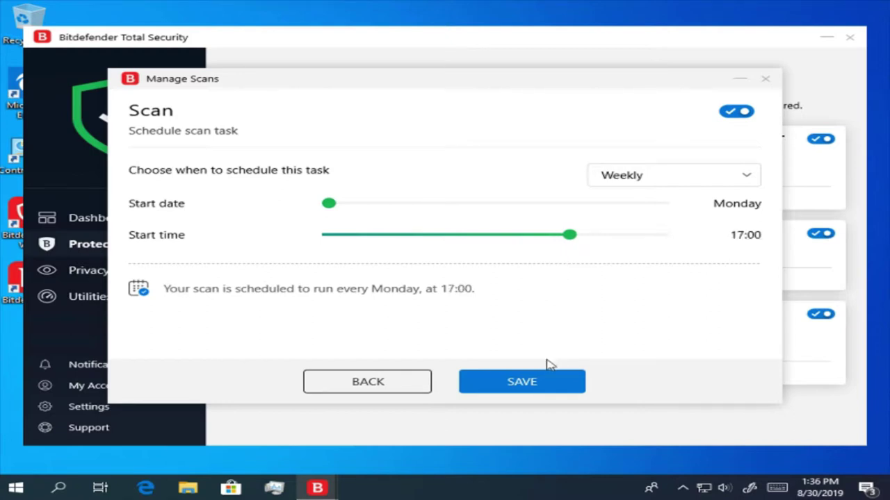
pyautogui.click(540, 394)
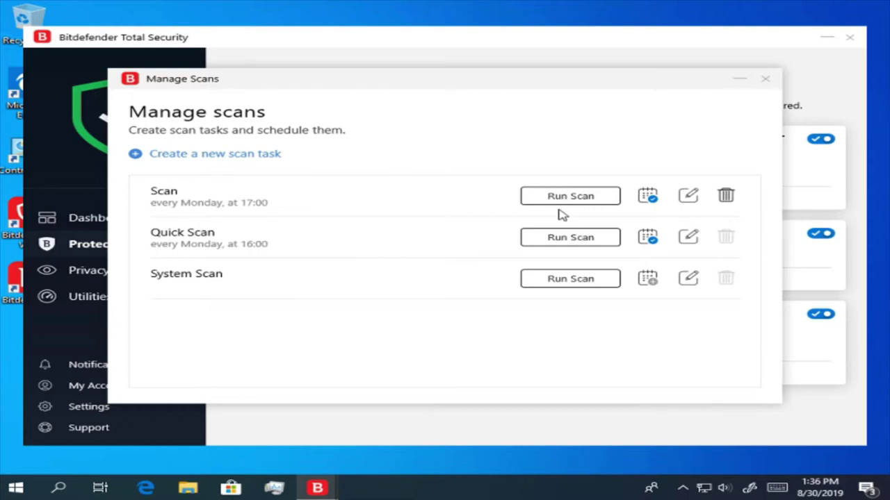
# - Delete the custom Scan task, switch off Quick Scan's schedule, and close Manage Scans
pyautogui.click(725, 196)
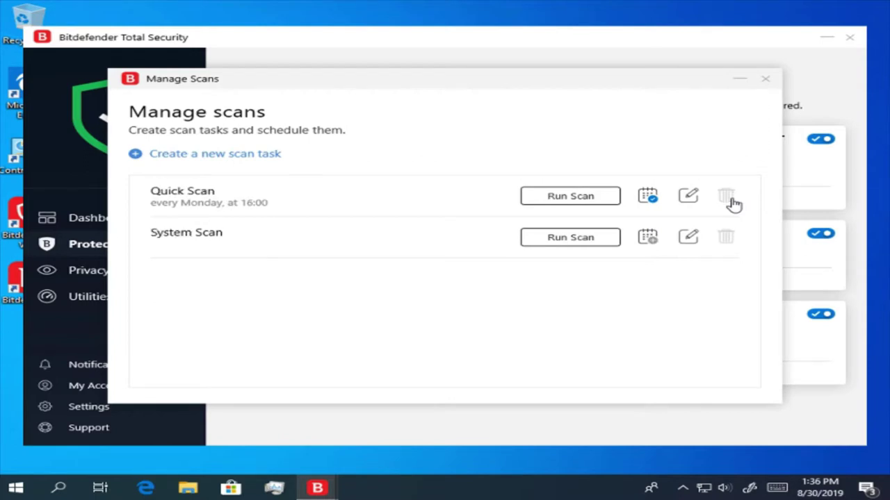
pyautogui.click(648, 197)
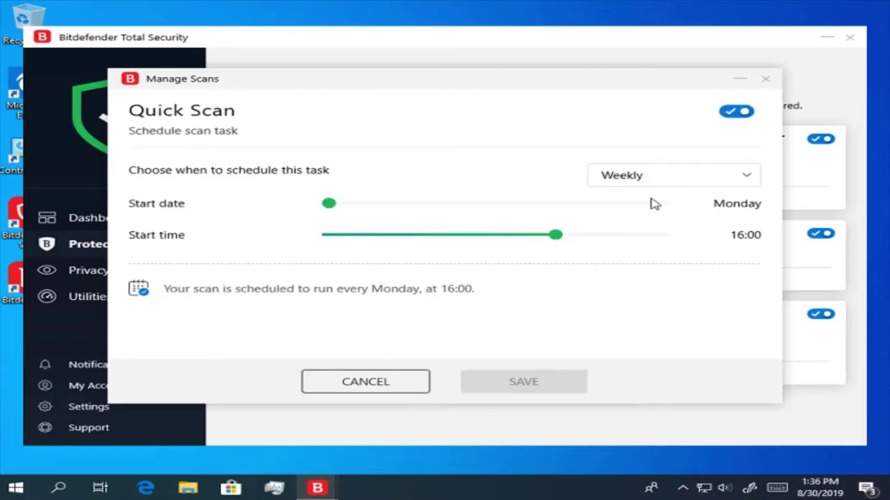
pyautogui.click(735, 113)
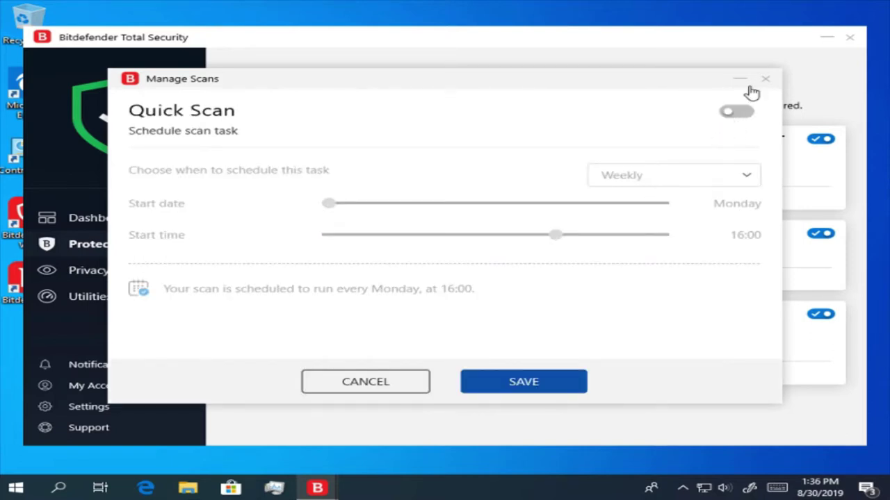
pyautogui.click(766, 80)
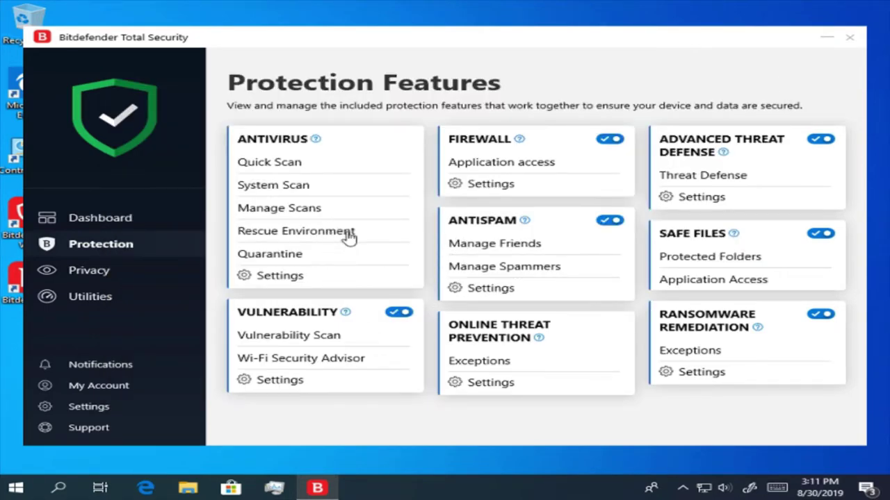
pyautogui.click(349, 238)
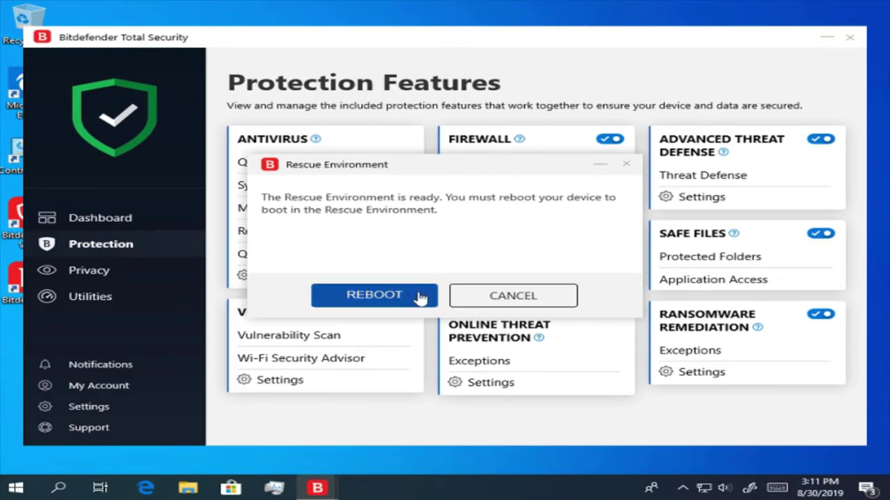
pyautogui.click(512, 296)
pyautogui.click(298, 256)
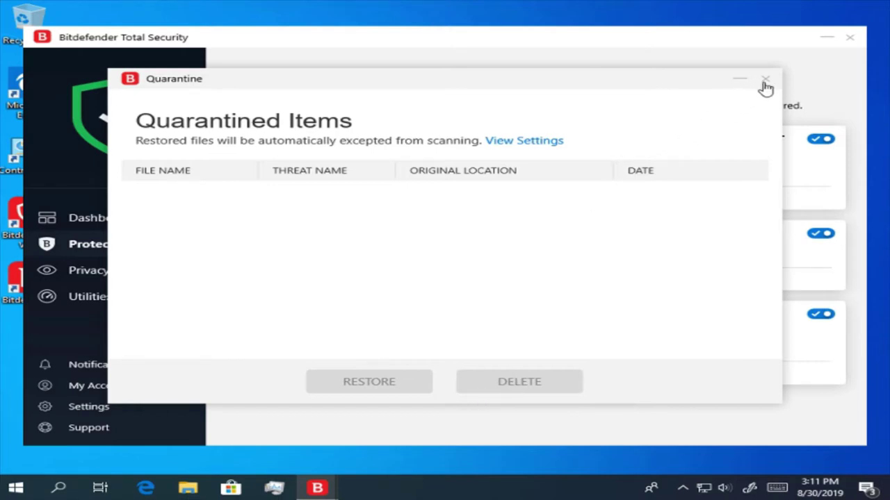
pyautogui.click(766, 81)
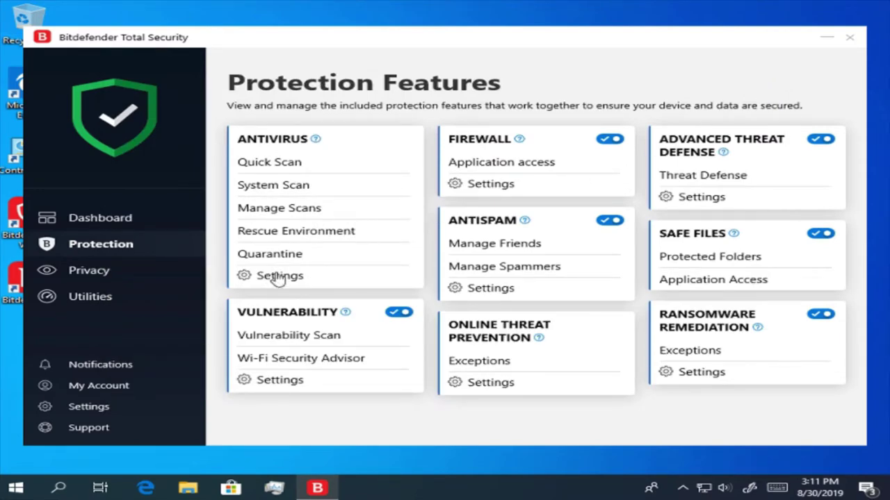
# - Enable Scan only applications in the Antivirus Shield's advanced settings
pyautogui.click(307, 283)
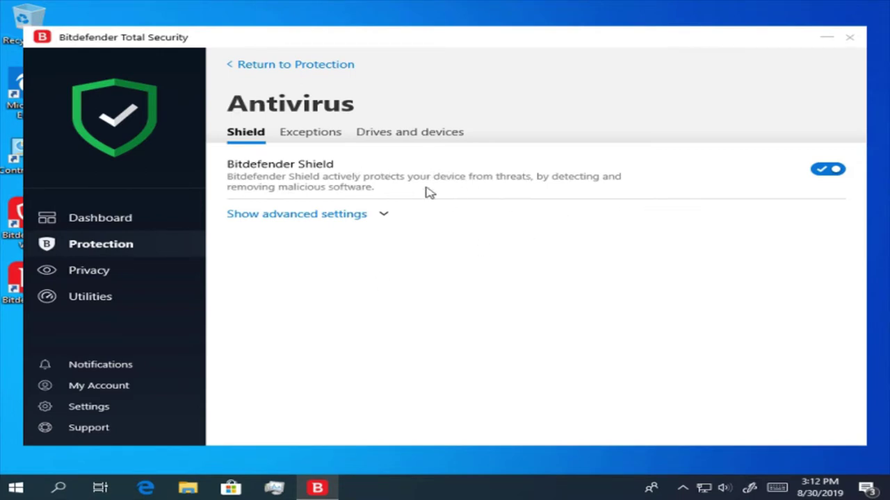
pyautogui.click(383, 215)
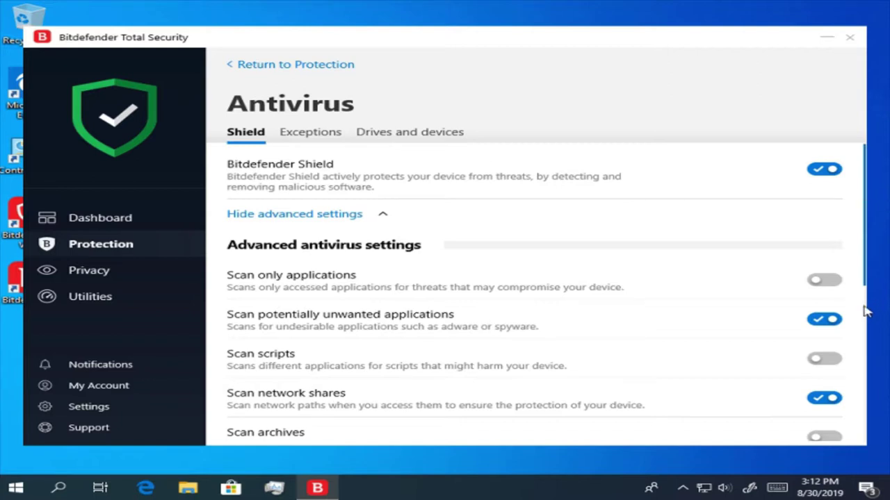
pyautogui.click(824, 280)
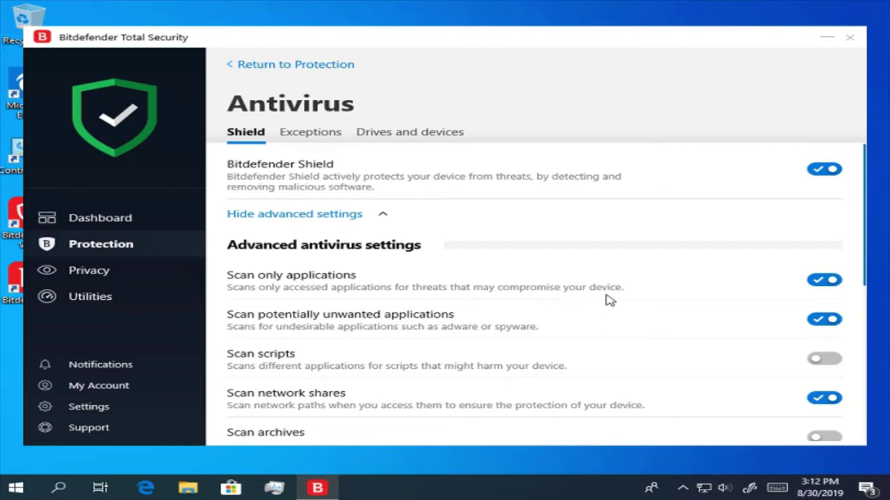
# - Review the shield options and open the Scan emails choices for incoming and outgoing mail
pyautogui.scroll(-3, 608, 299)
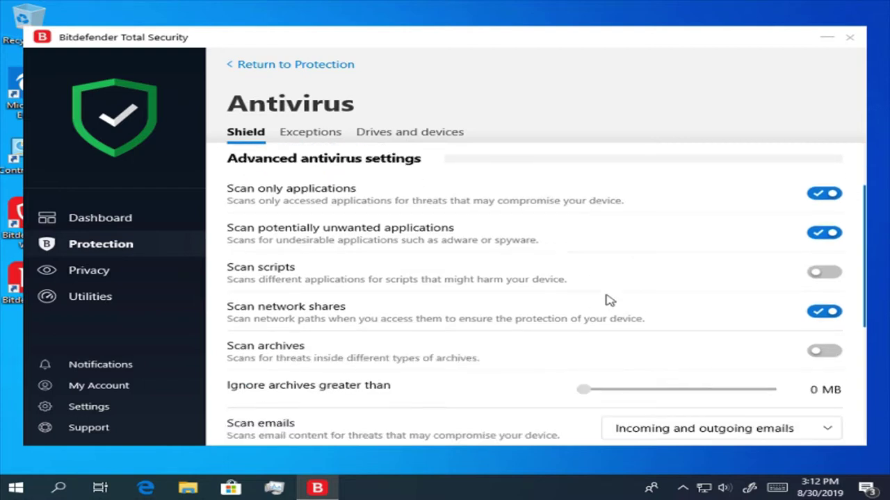
pyautogui.scroll(1, 608, 299)
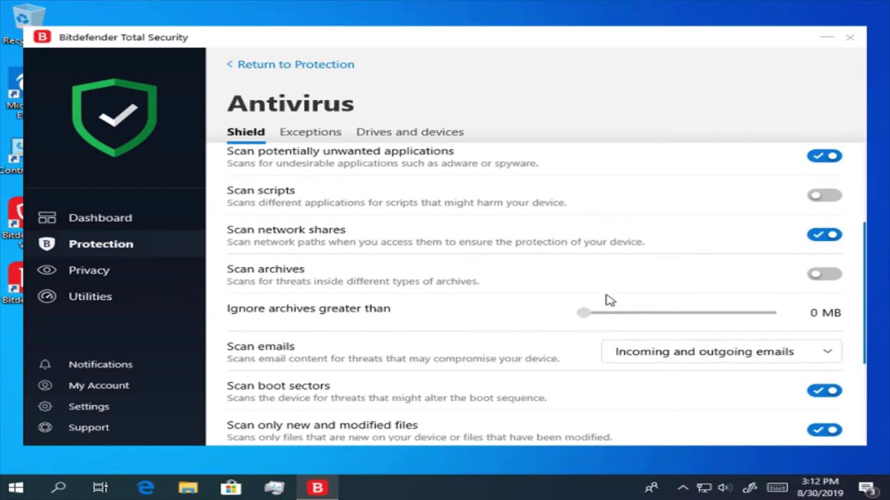
pyautogui.scroll(1, 608, 299)
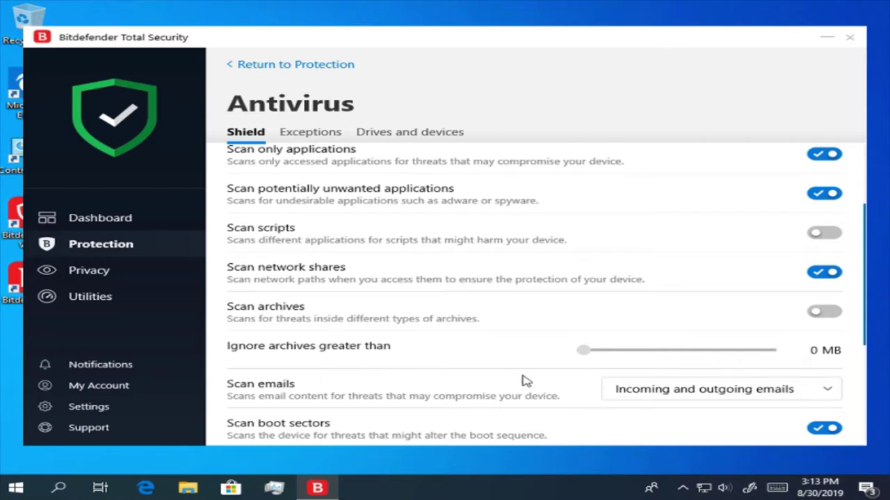
pyautogui.click(694, 387)
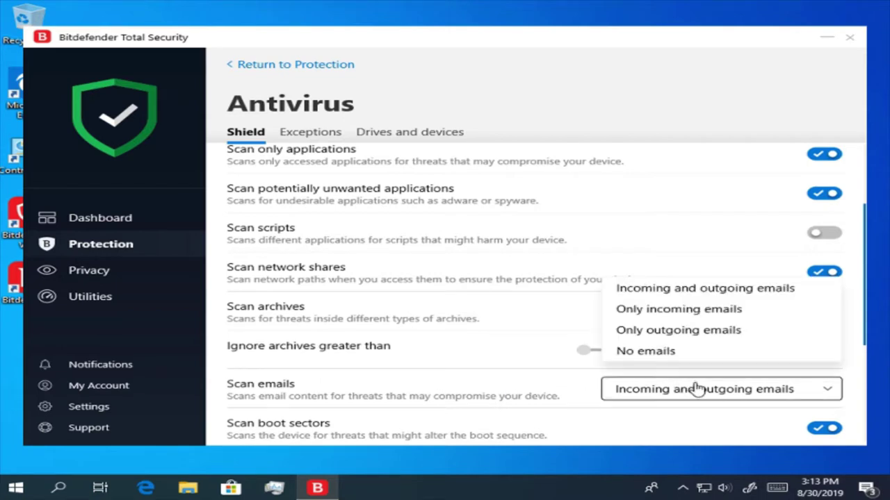
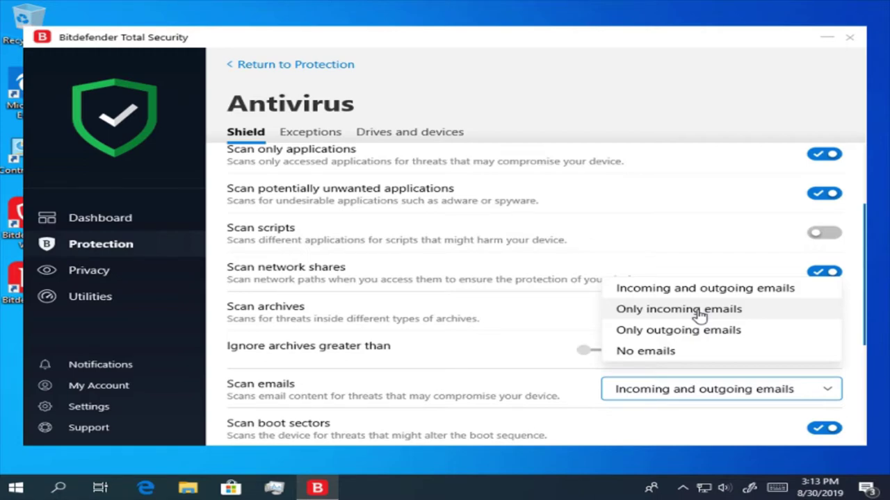
# - Set Scan emails to 'Only incoming emails' and scroll through the remaining Antivirus Shield settings
pyautogui.click(699, 317)
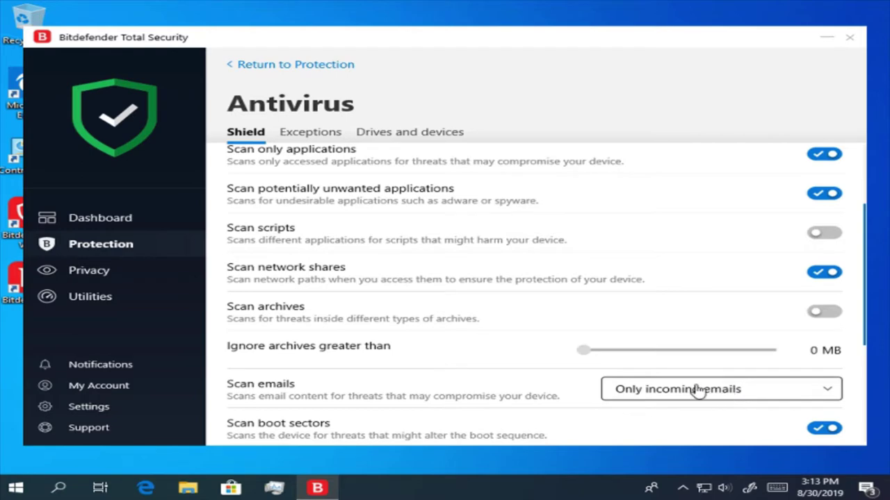
pyautogui.scroll(-2, 546, 382)
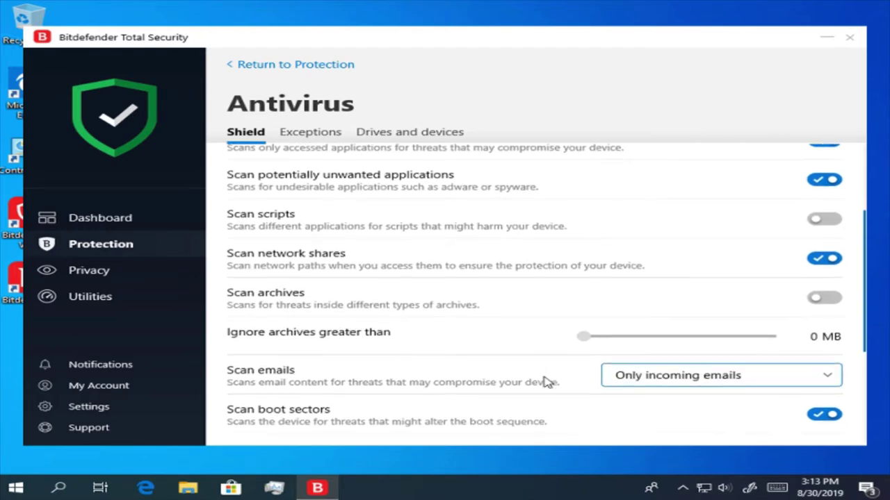
pyautogui.scroll(-2, 546, 382)
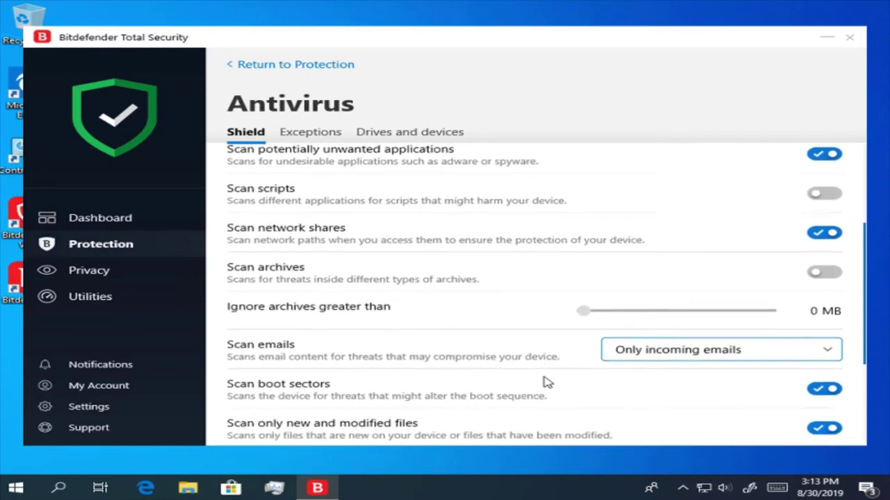
pyautogui.scroll(-2, 546, 382)
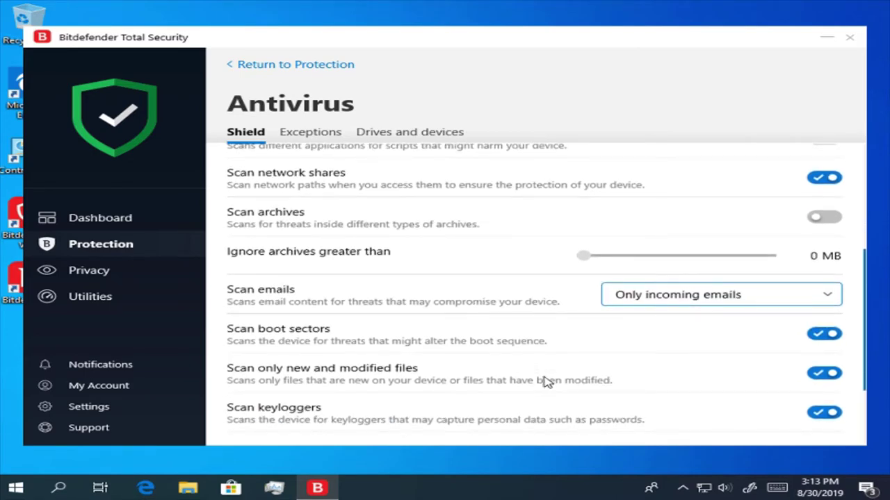
pyautogui.scroll(-2, 545, 382)
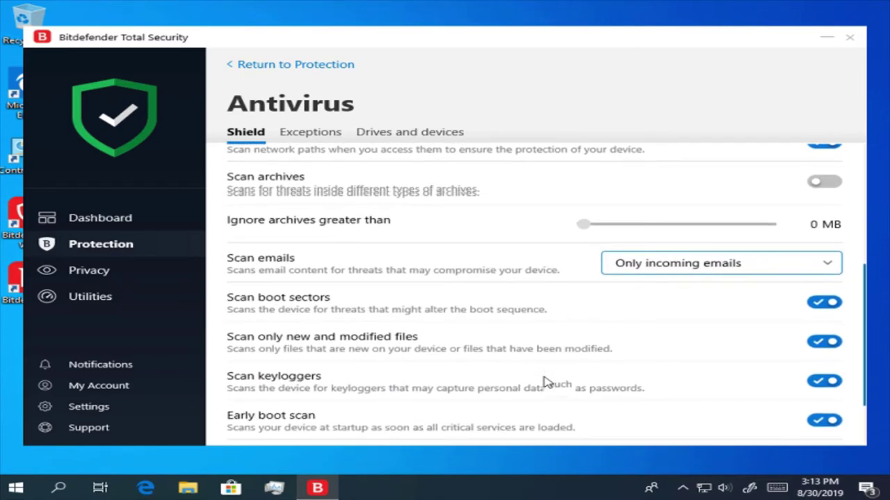
pyautogui.scroll(-3, 546, 383)
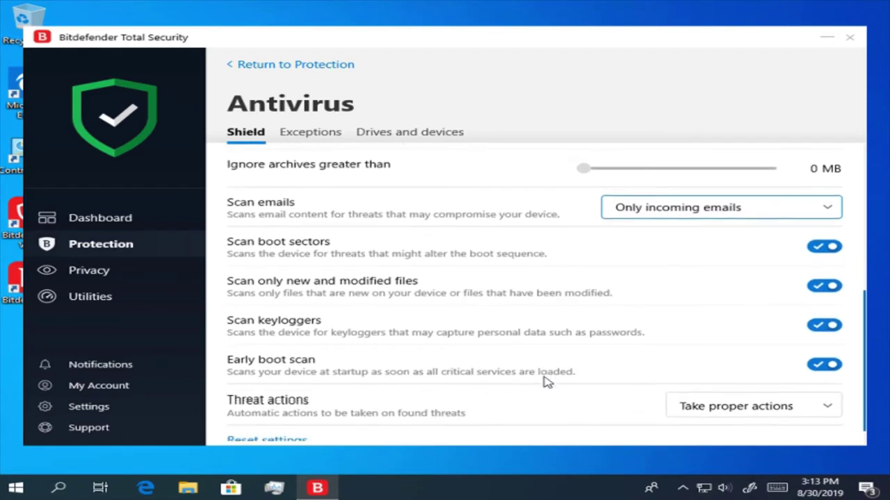
pyautogui.scroll(-1, 546, 382)
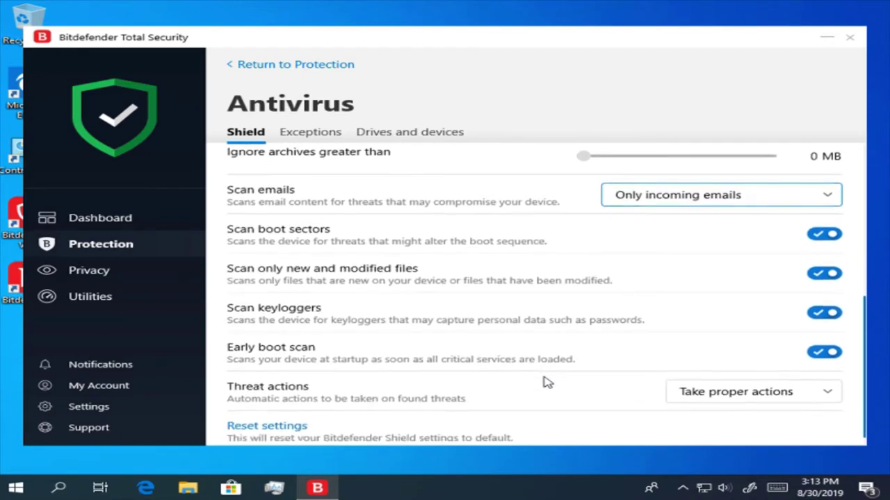
# - On the antivirus Exceptions tab, start adding a new folder exception
pyautogui.click(312, 145)
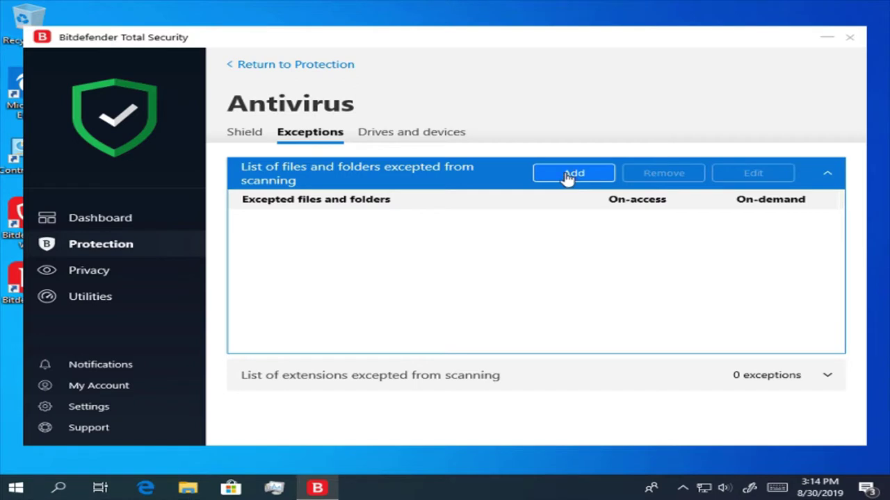
pyautogui.click(568, 175)
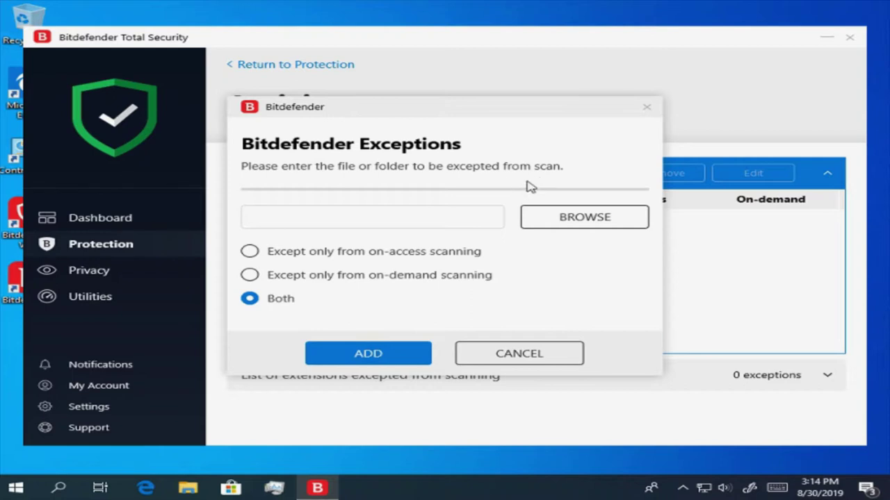
pyautogui.click(389, 218)
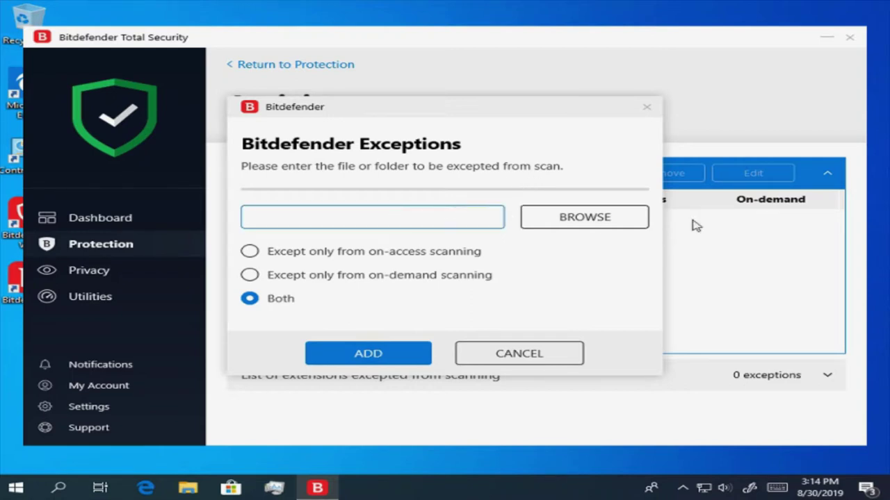
pyautogui.click(622, 220)
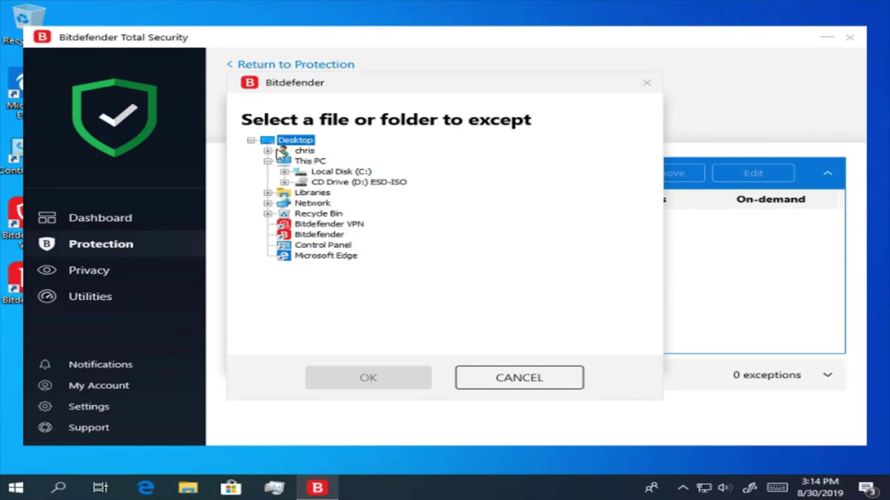
# - Pick the Pictures > Camera Roll folder, then cancel the exception so the list stays empty
pyautogui.click(268, 150)
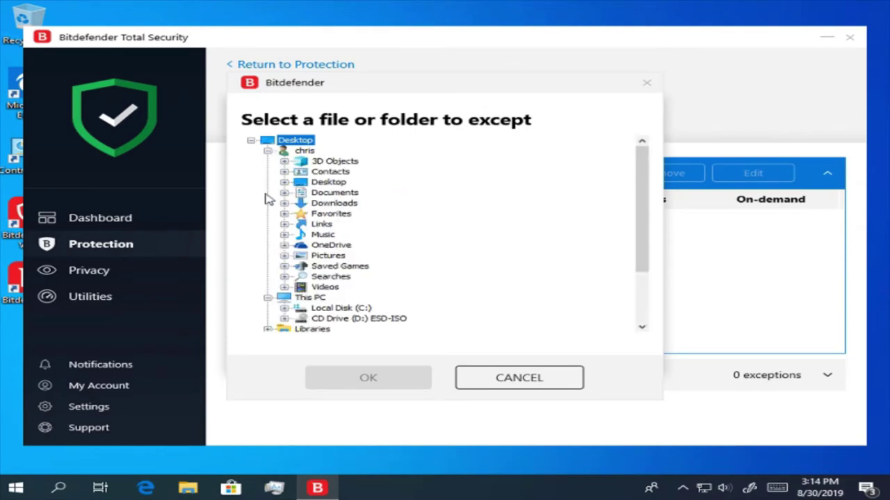
pyautogui.click(284, 256)
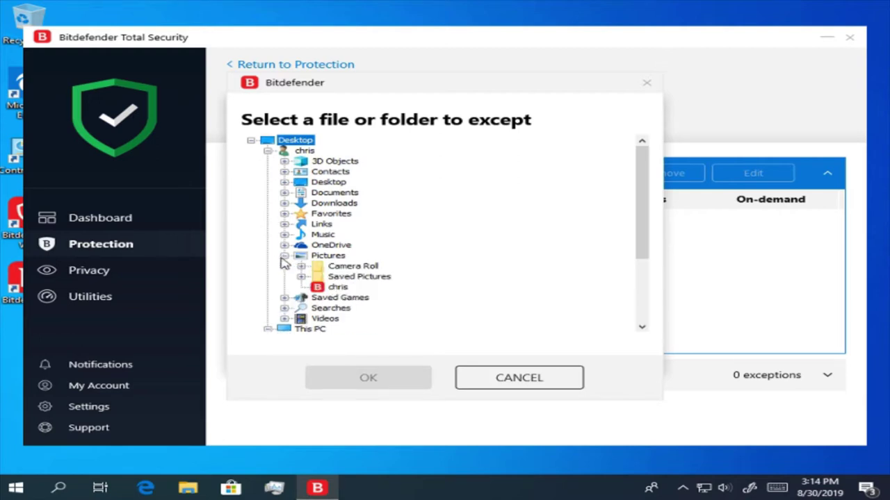
pyautogui.click(321, 269)
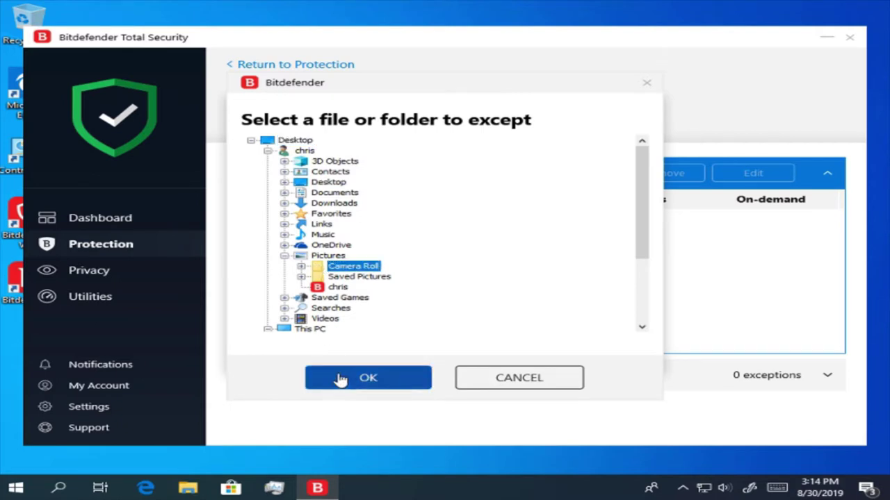
pyautogui.click(340, 379)
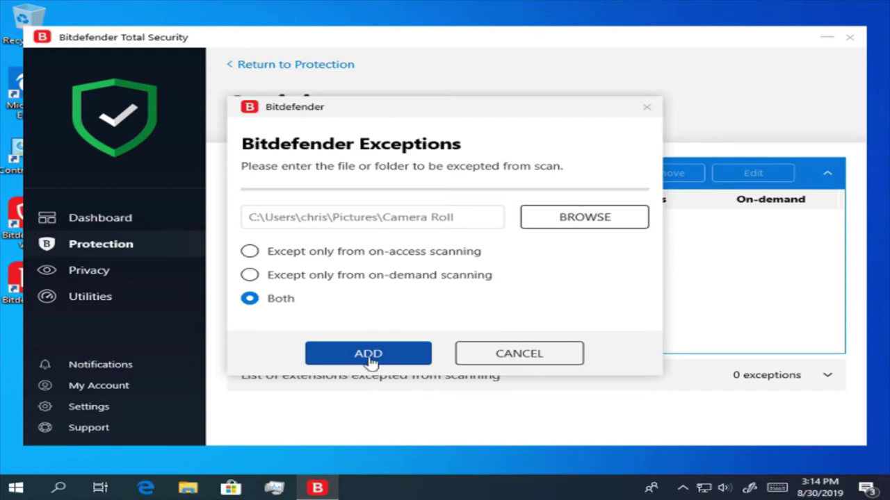
pyautogui.click(487, 356)
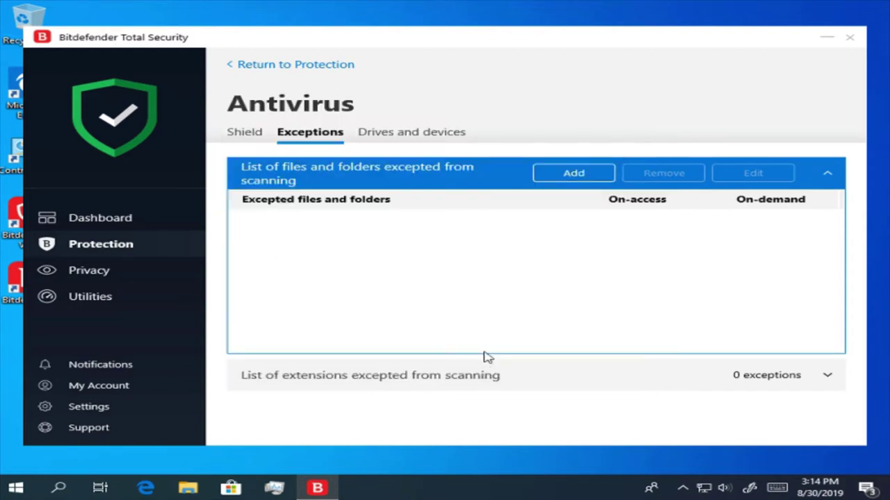
# - Review the CD & DVD, flash drive and mapped network drive scan options without changing them
pyautogui.click(412, 135)
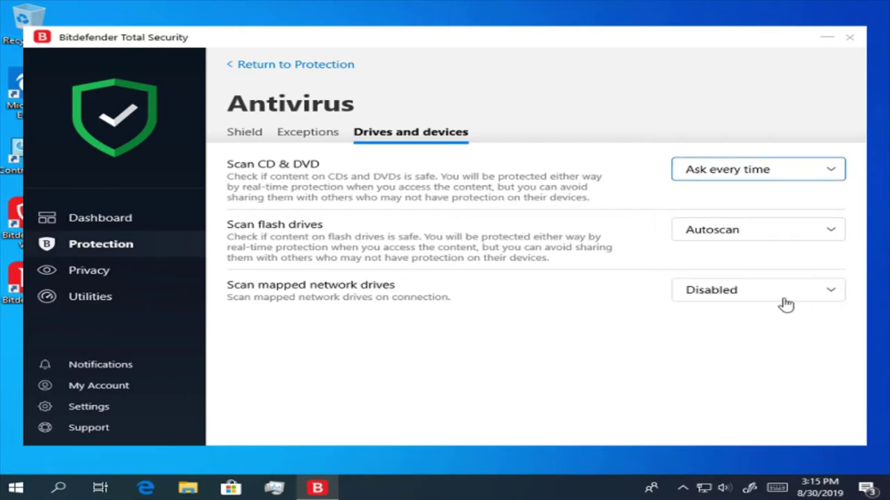
pyautogui.click(765, 178)
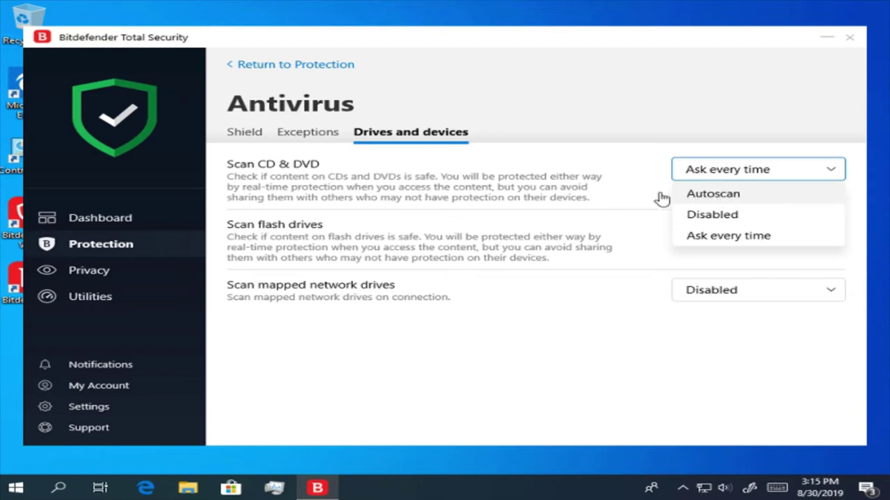
pyautogui.click(603, 199)
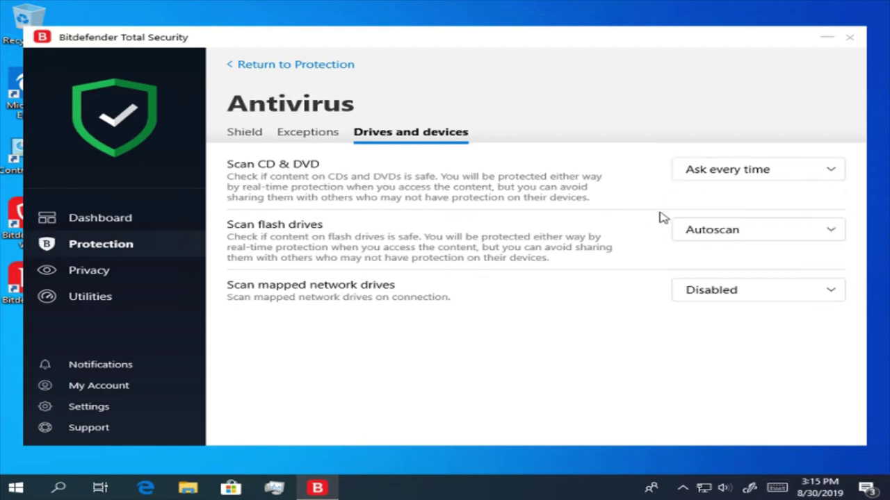
pyautogui.click(714, 233)
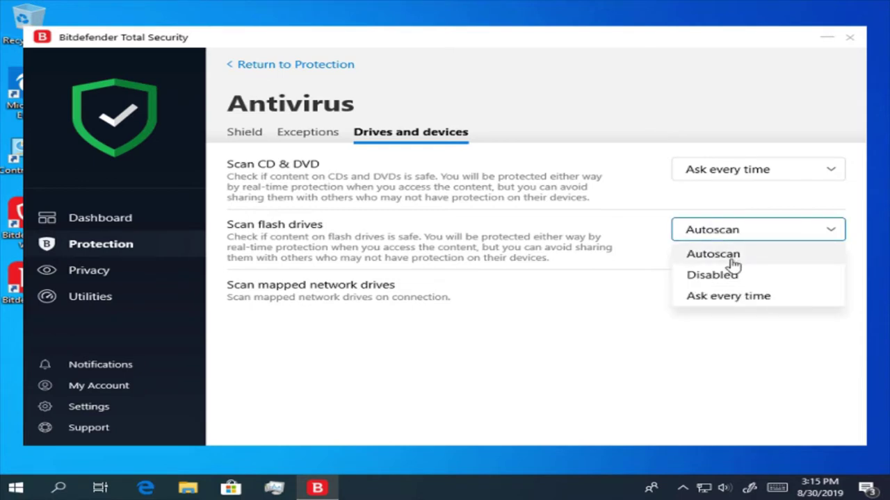
pyautogui.click(732, 261)
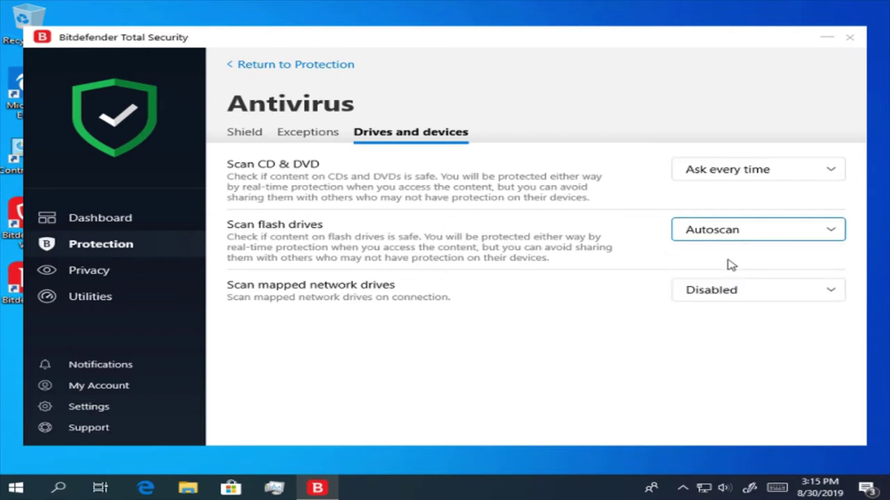
pyautogui.click(738, 295)
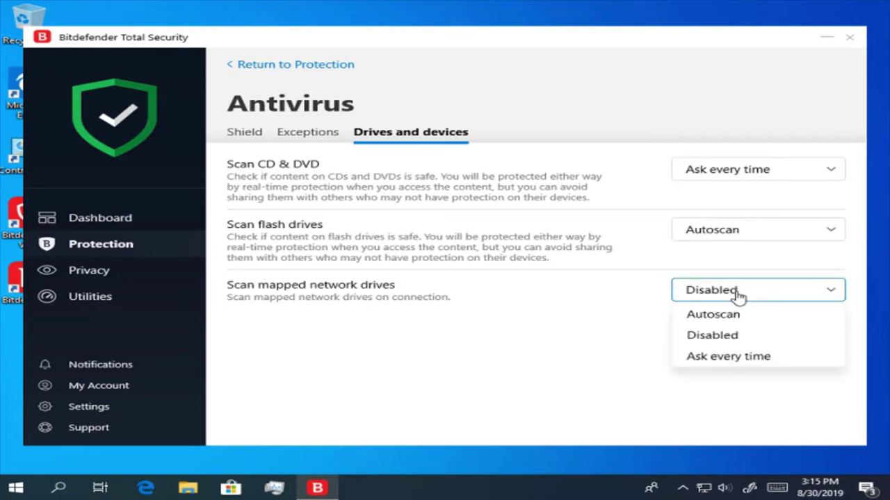
pyautogui.click(738, 295)
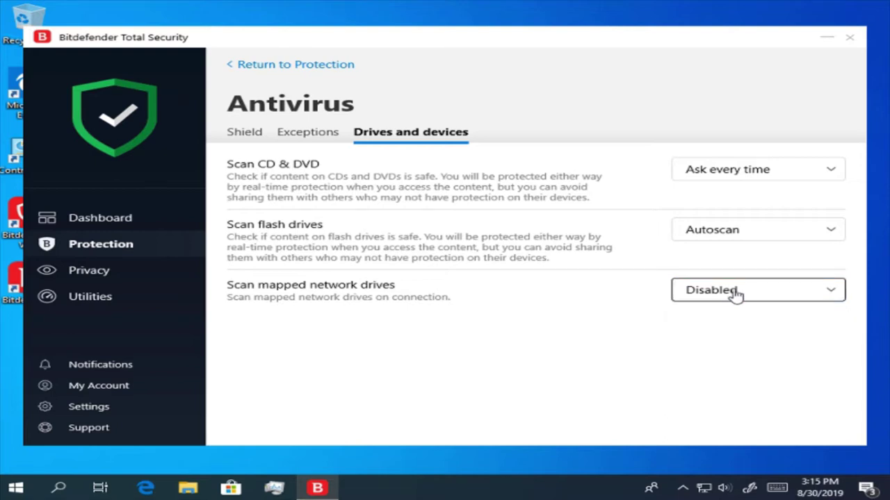
# - View the Vulnerability settings page, then go back to the Protection Features overview
pyautogui.click(241, 67)
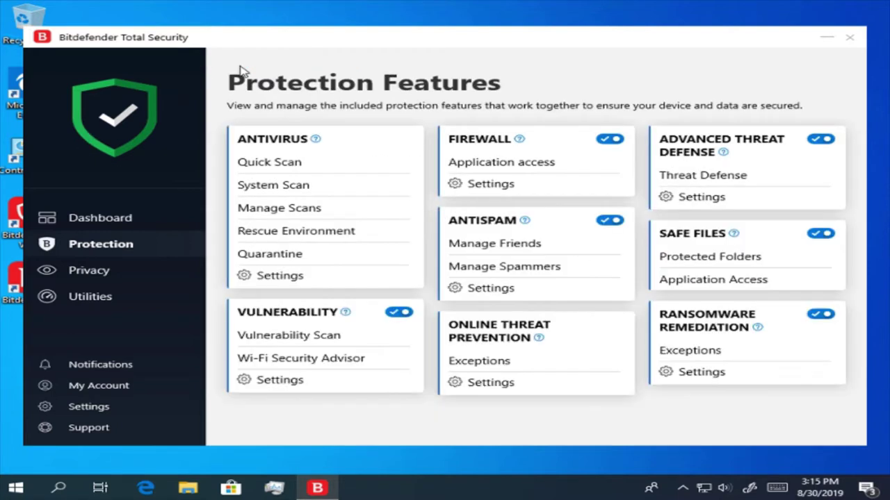
pyautogui.click(287, 381)
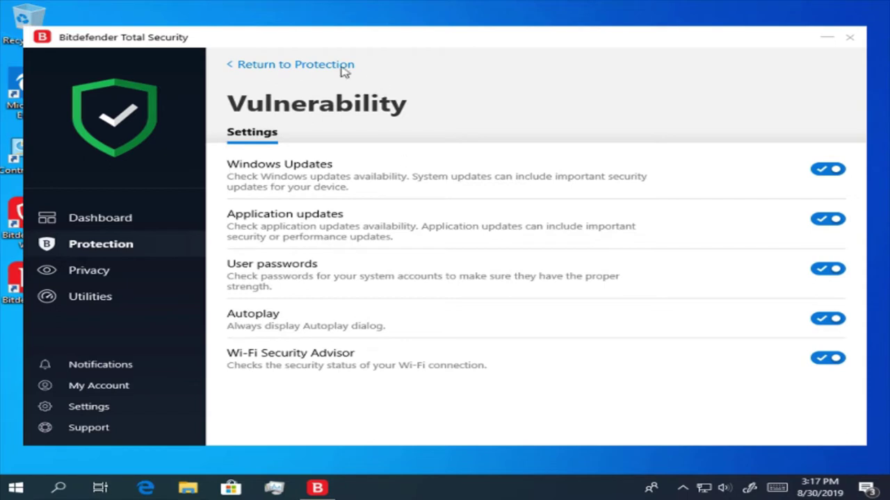
pyautogui.click(290, 69)
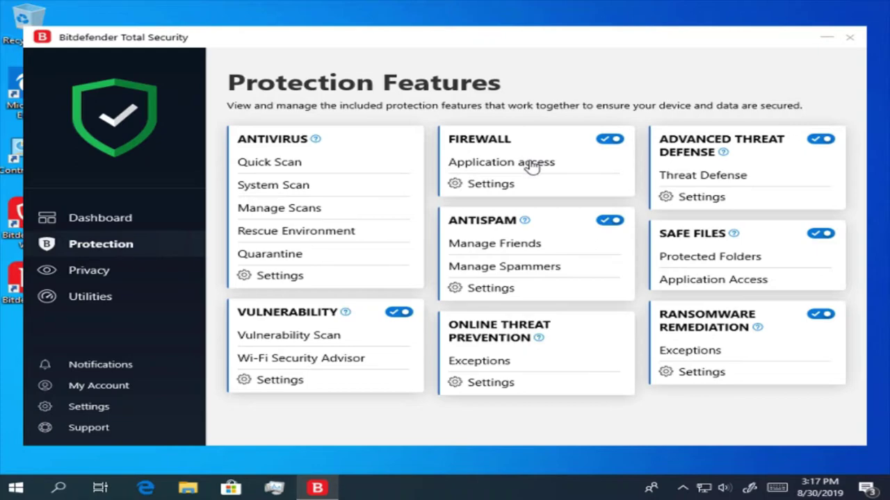
# - Inspect the DevMgmtService.exe, backgroundTaskHost.exe and svchost.exe firewall log entries, then close the log
pyautogui.click(532, 166)
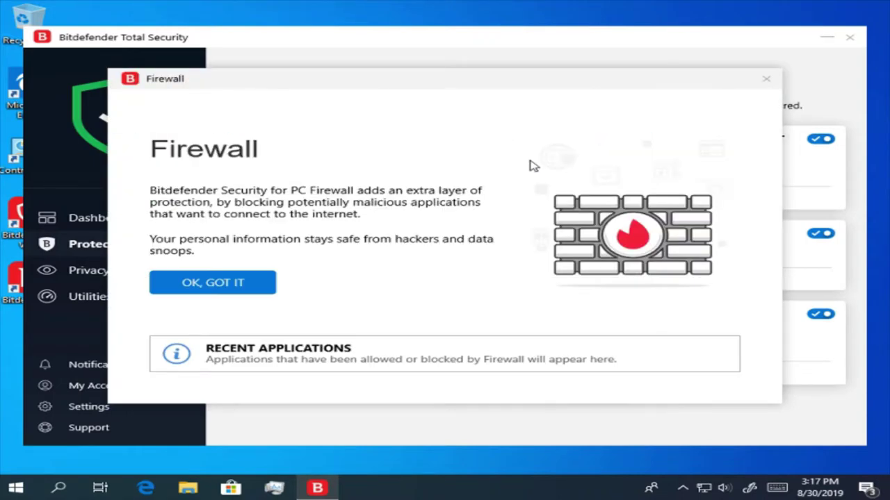
pyautogui.click(246, 283)
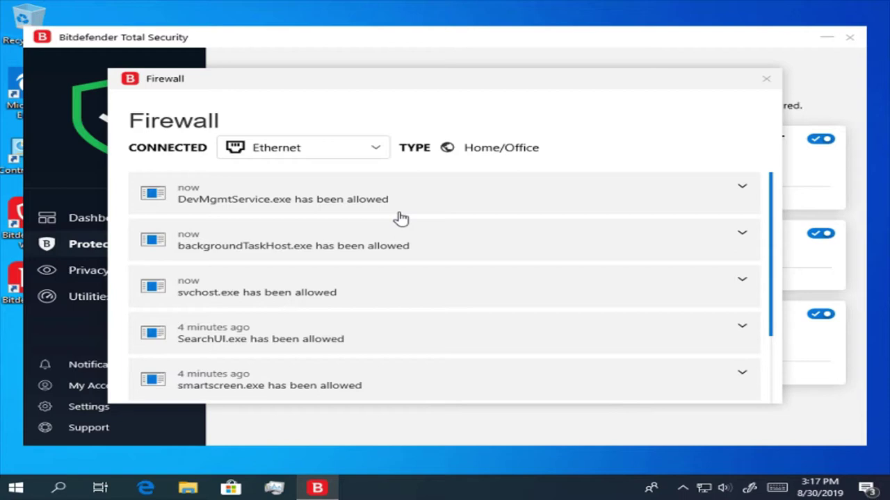
pyautogui.scroll(-2, 401, 218)
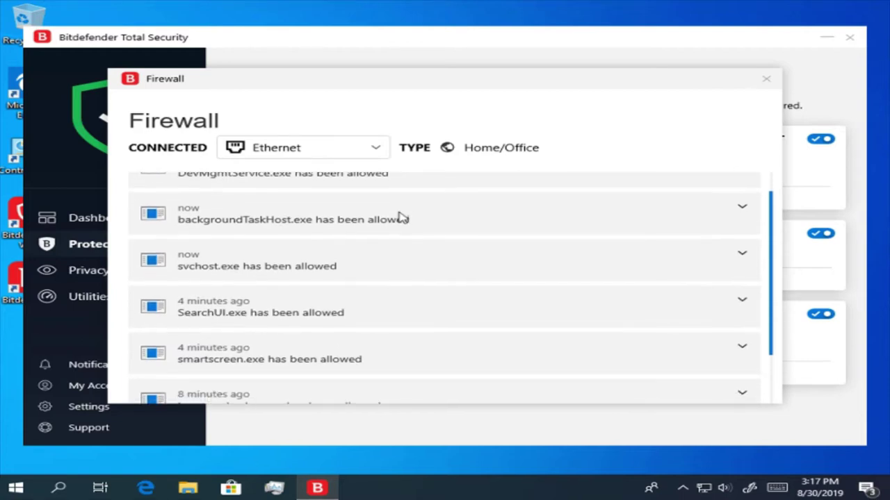
pyautogui.scroll(-2, 401, 217)
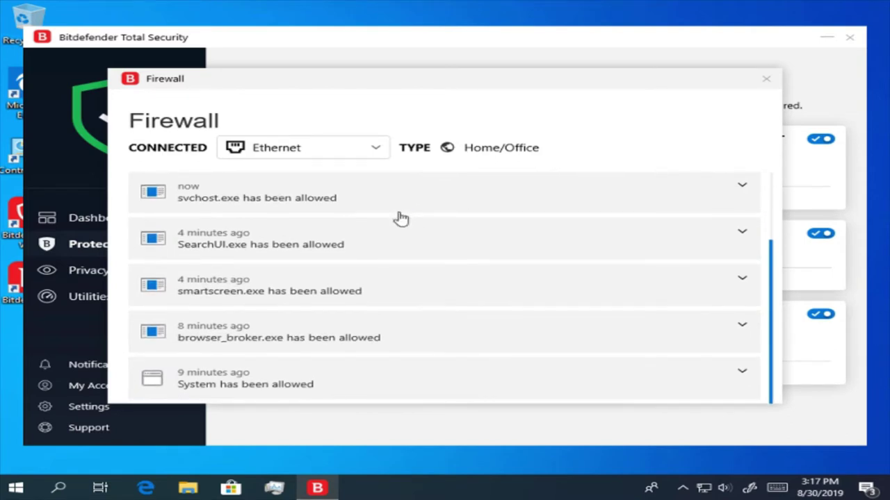
pyautogui.scroll(2, 401, 218)
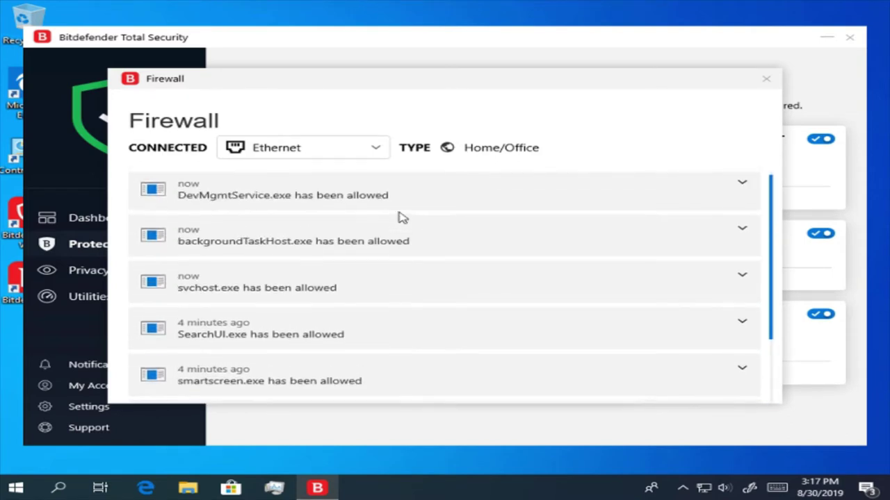
pyautogui.click(410, 212)
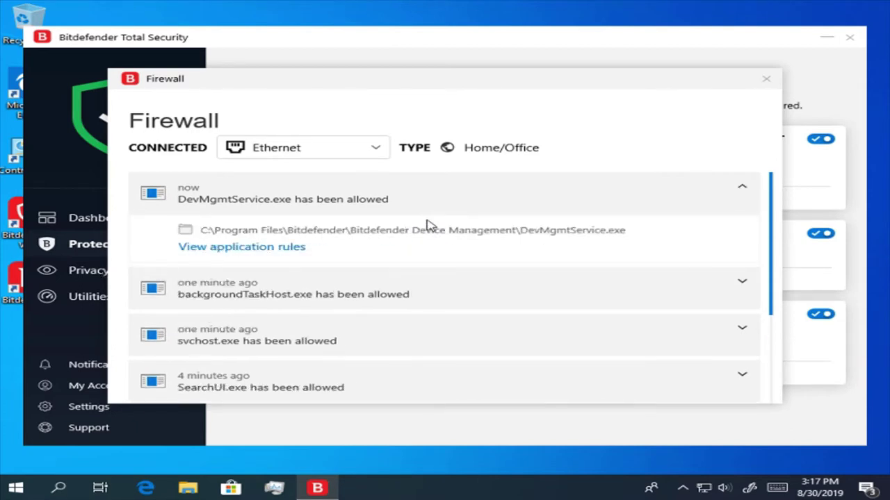
pyautogui.click(383, 297)
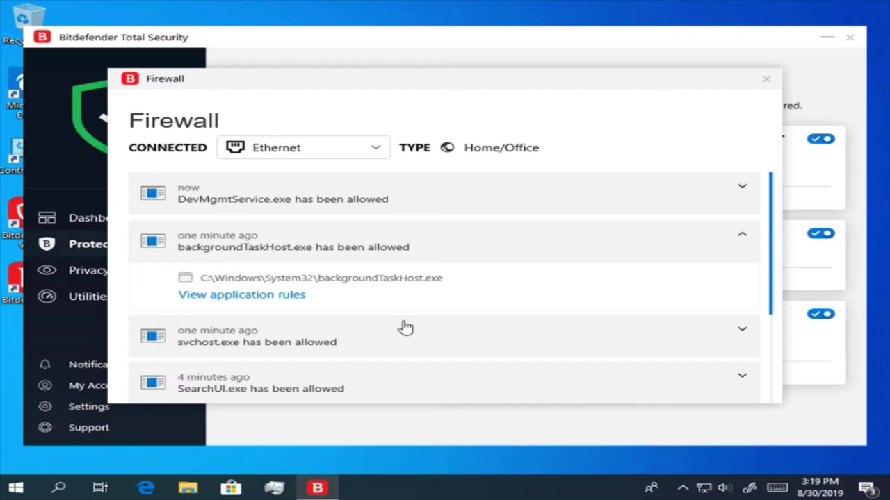
pyautogui.click(286, 350)
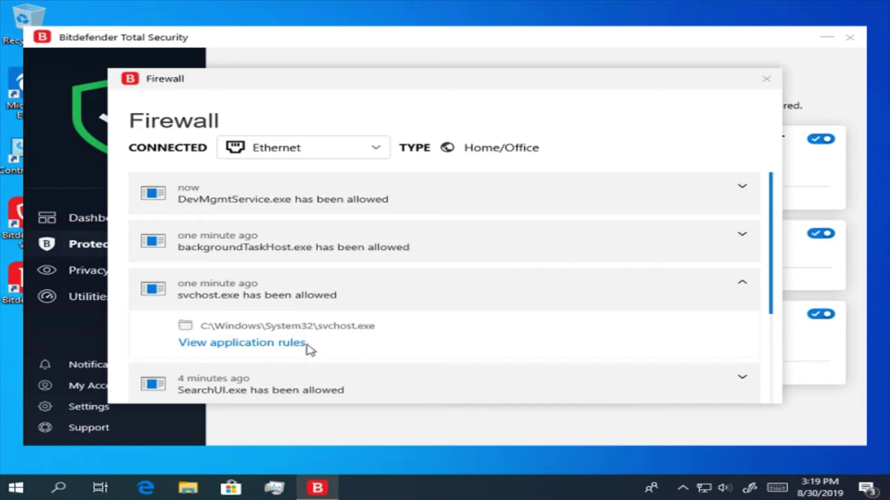
pyautogui.click(294, 345)
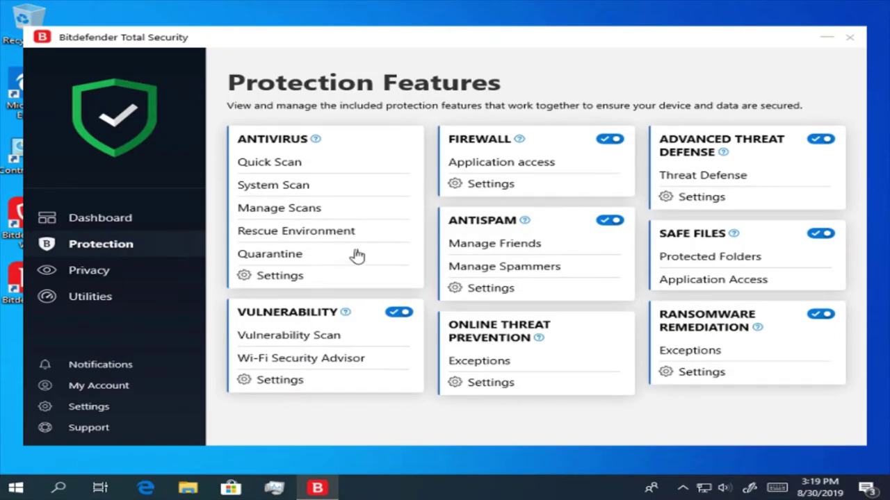
# - Open Firewall settings and scroll through the application rules on the Rules tab
pyautogui.click(493, 181)
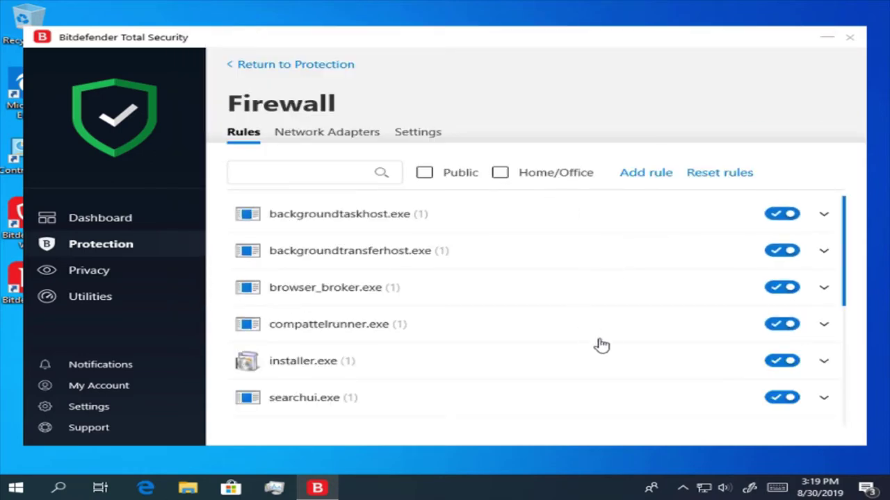
pyautogui.scroll(-2, 604, 346)
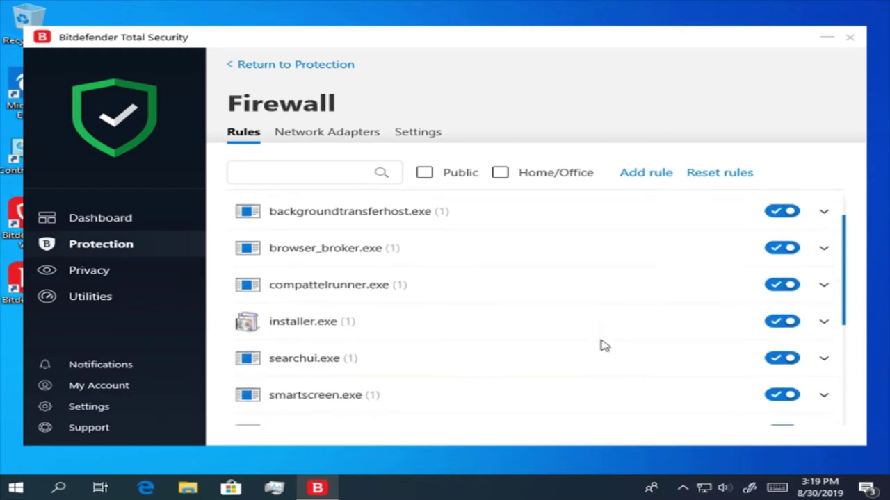
pyautogui.scroll(-2, 604, 345)
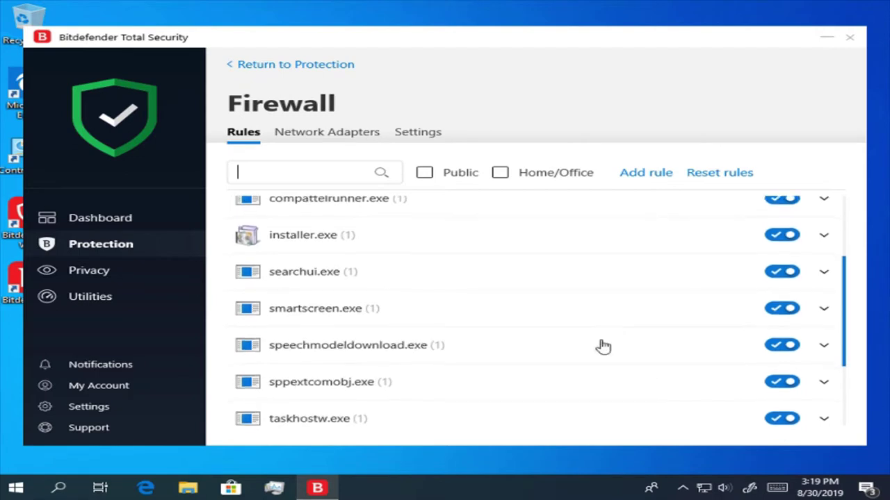
pyautogui.scroll(-2, 604, 345)
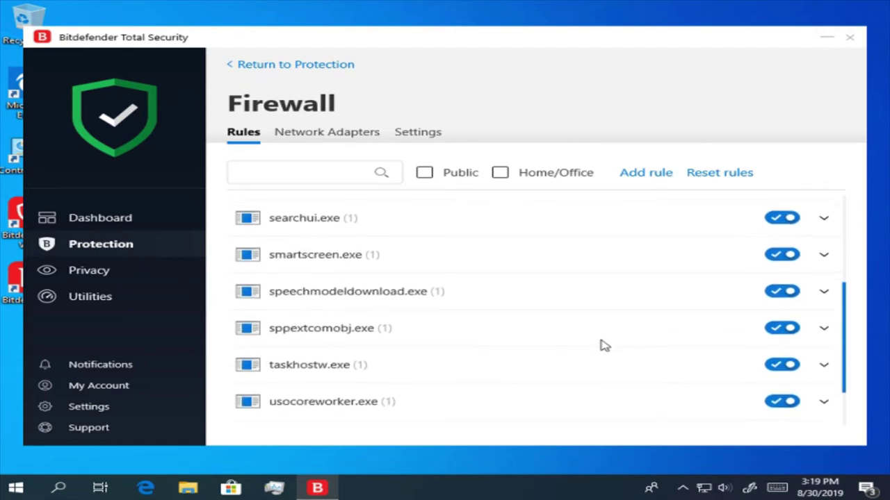
pyautogui.scroll(-2, 604, 345)
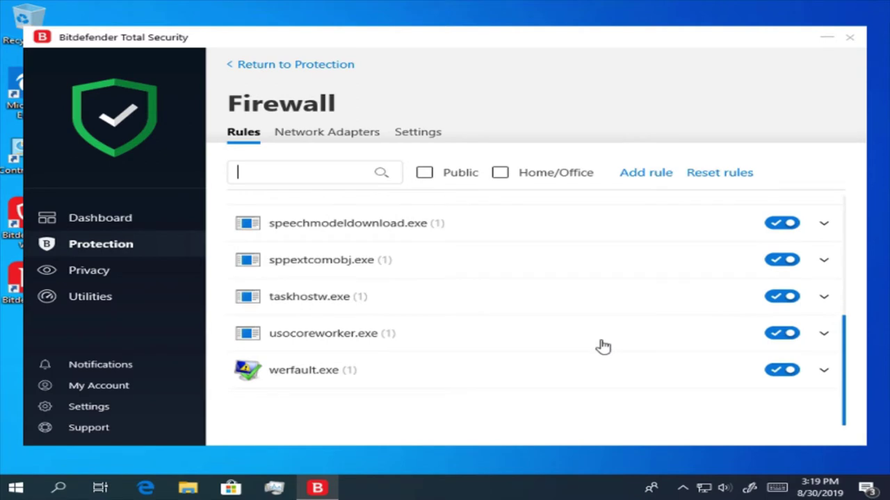
pyautogui.scroll(1, 603, 347)
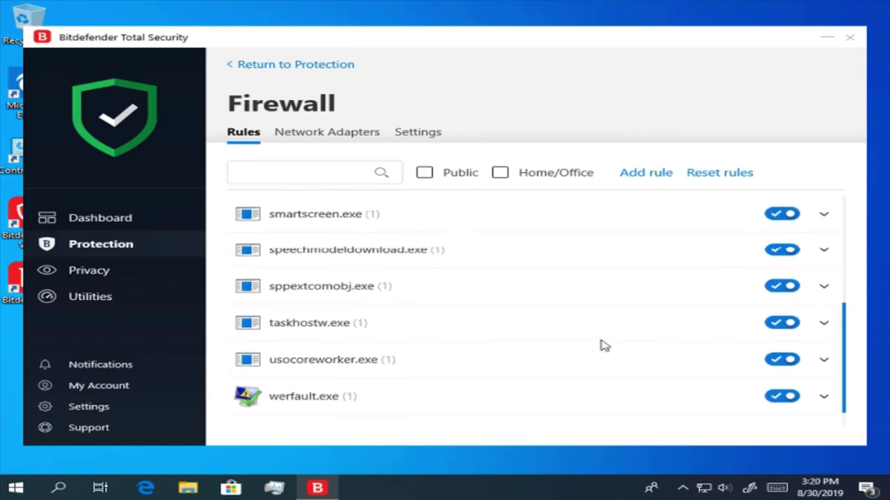
pyautogui.scroll(1, 603, 346)
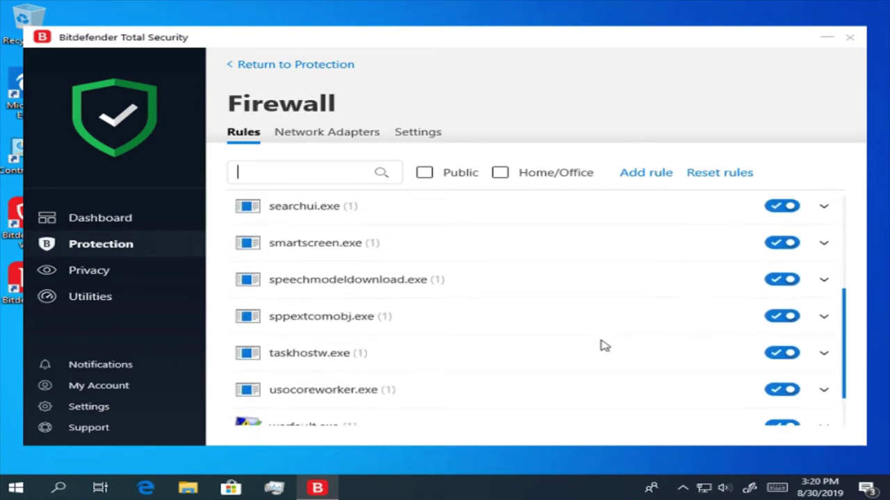
pyautogui.scroll(1, 603, 346)
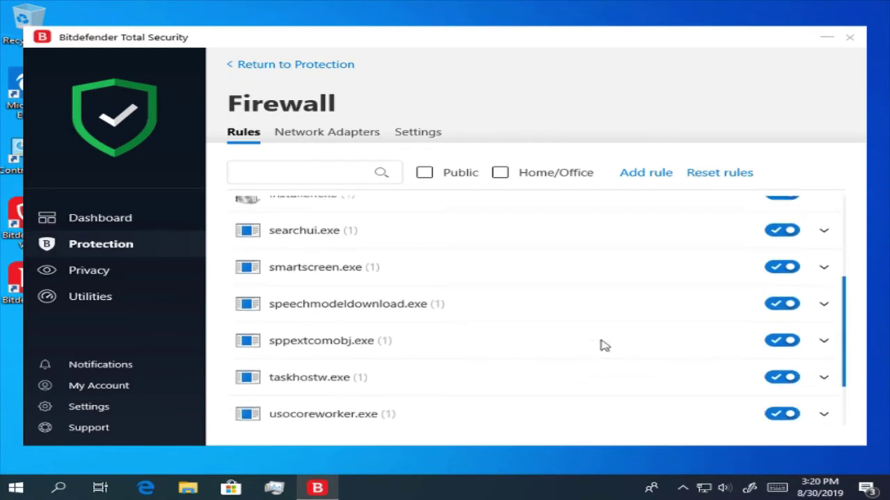
pyautogui.scroll(4, 603, 346)
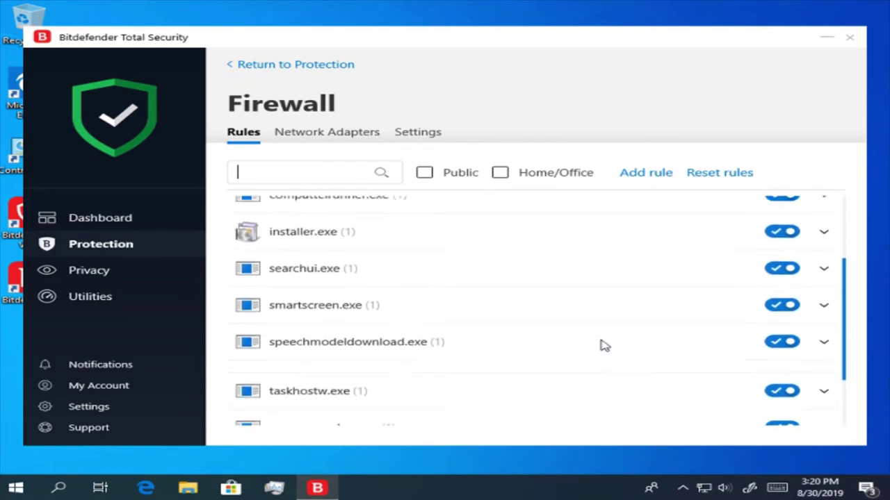
pyautogui.scroll(1, 604, 346)
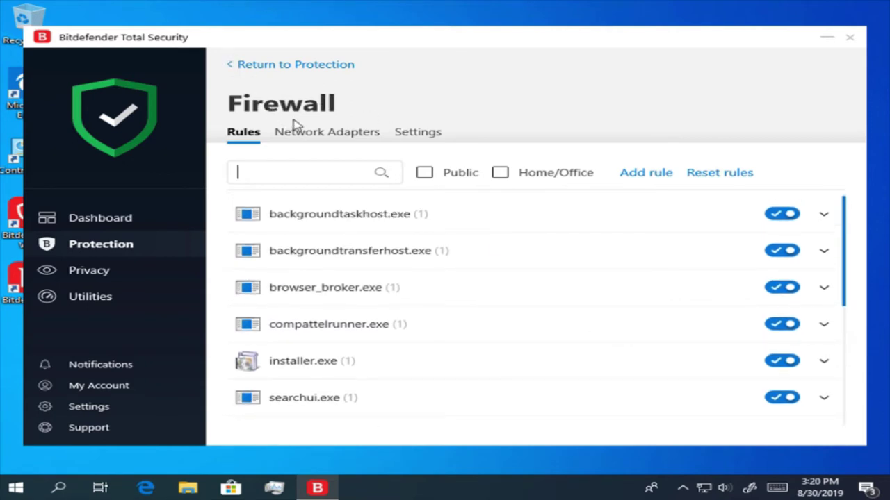
# - Set the Ethernet adapter's network type to Home/Office
pyautogui.click(343, 137)
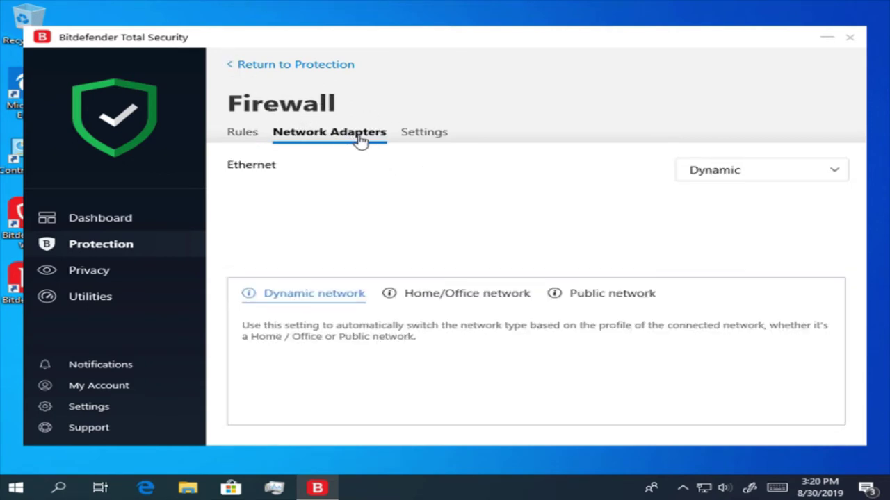
pyautogui.click(796, 172)
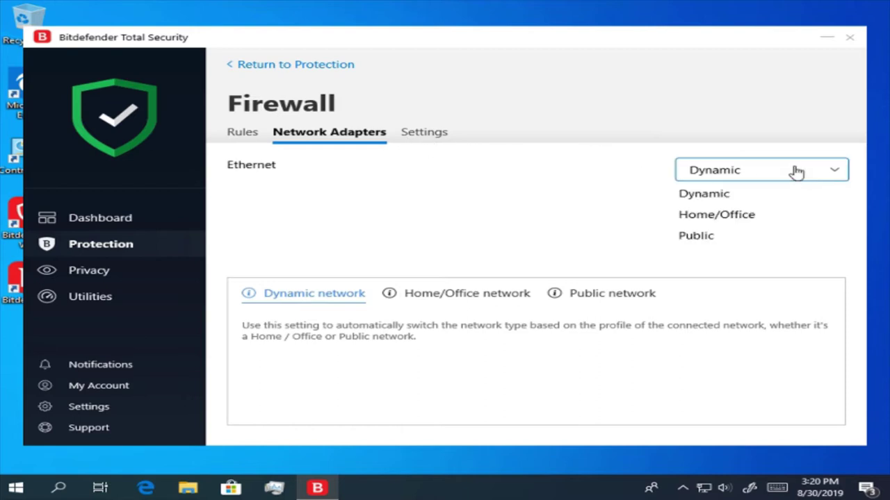
pyautogui.click(796, 215)
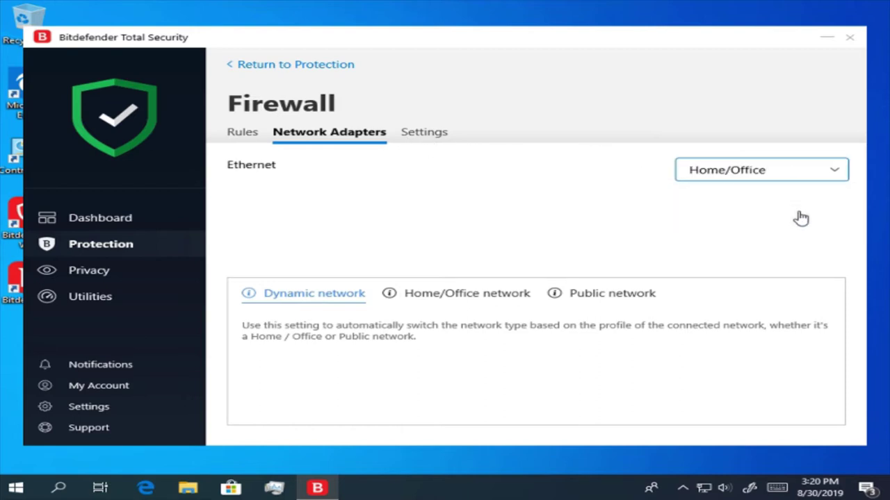
# - Turn on firewall Alert mode and return to Protection Features
pyautogui.click(438, 136)
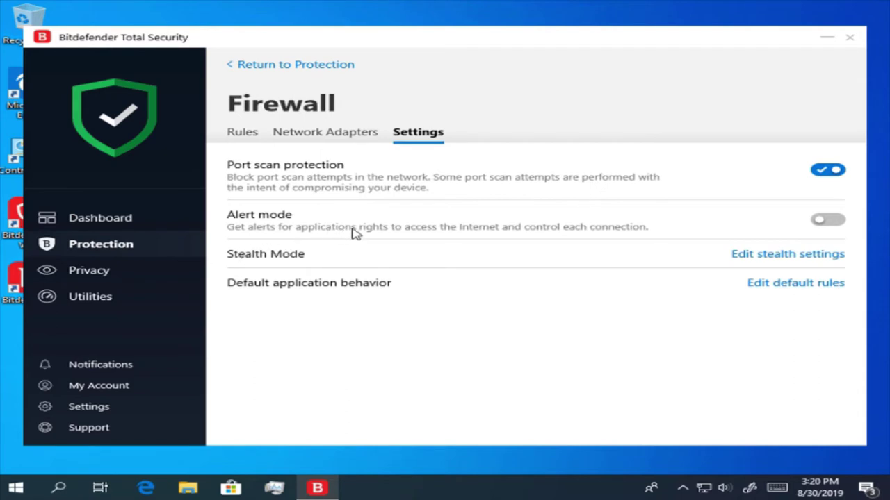
pyautogui.click(821, 221)
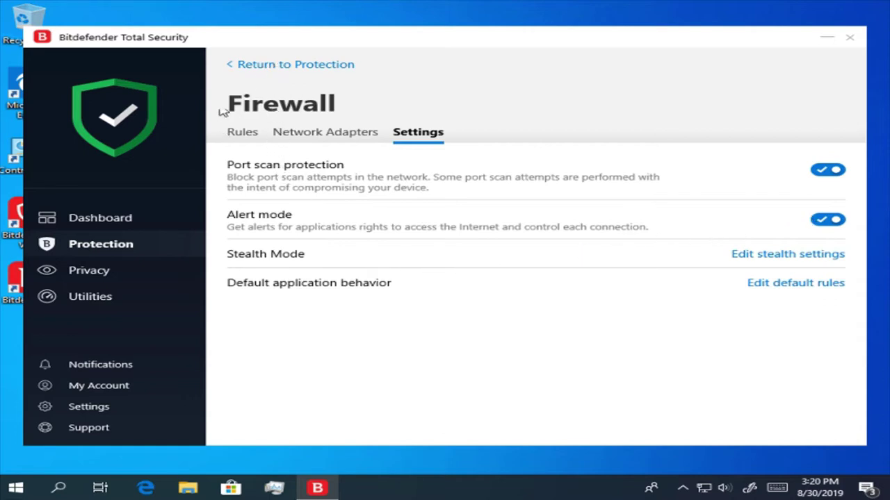
pyautogui.click(238, 70)
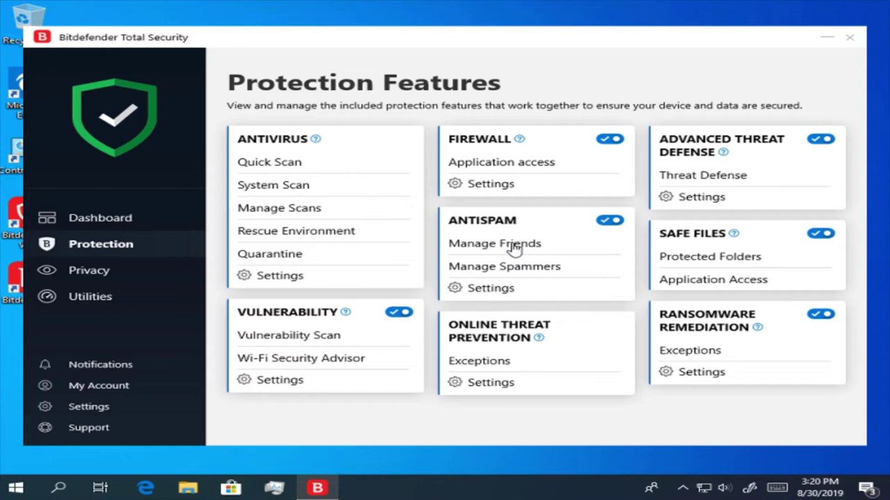
# - Open the Antispam Friends list and type the friend's e-mail address into the entry field
pyautogui.click(514, 250)
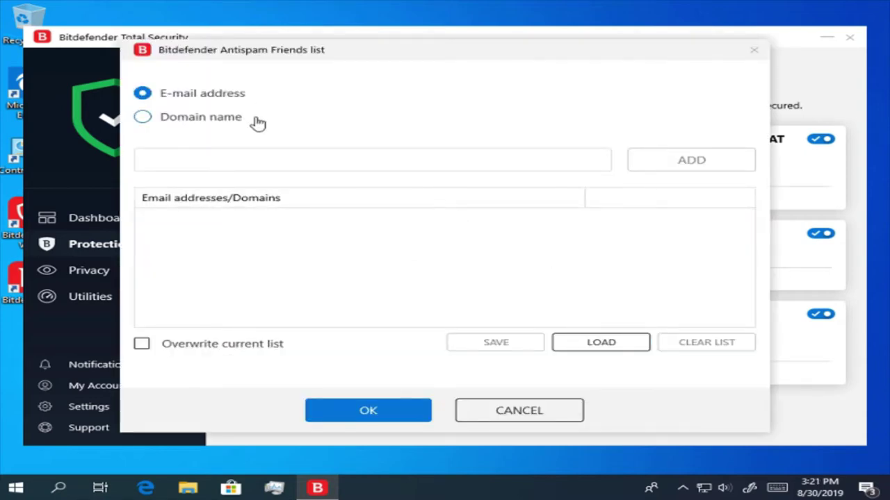
pyautogui.click(399, 155)
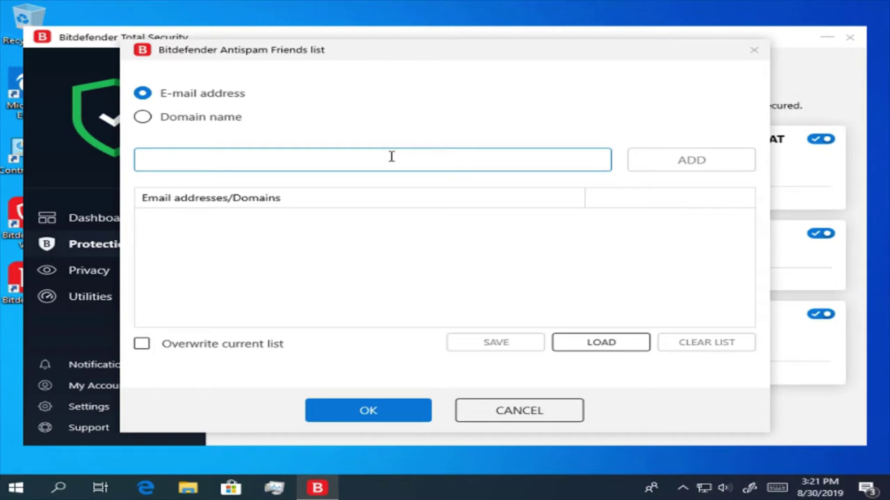
pyautogui.hotkey('ctrl', 'v')
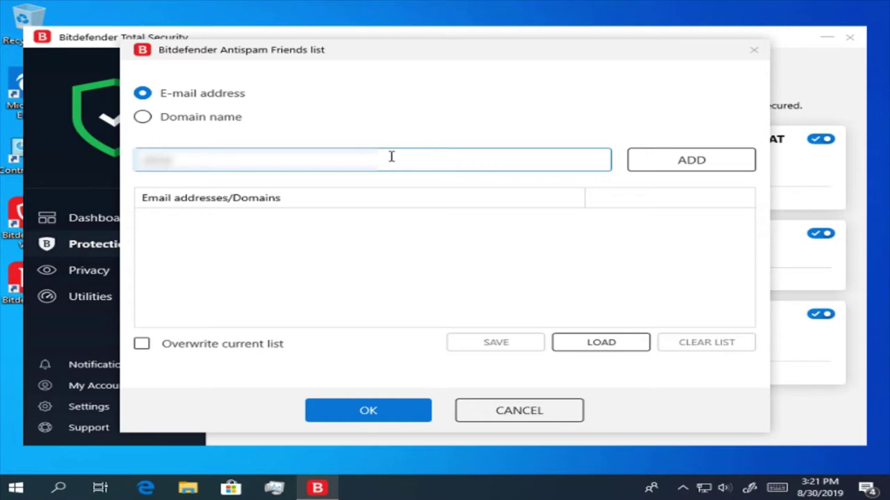
pyautogui.hotkey('alt', 'shift')
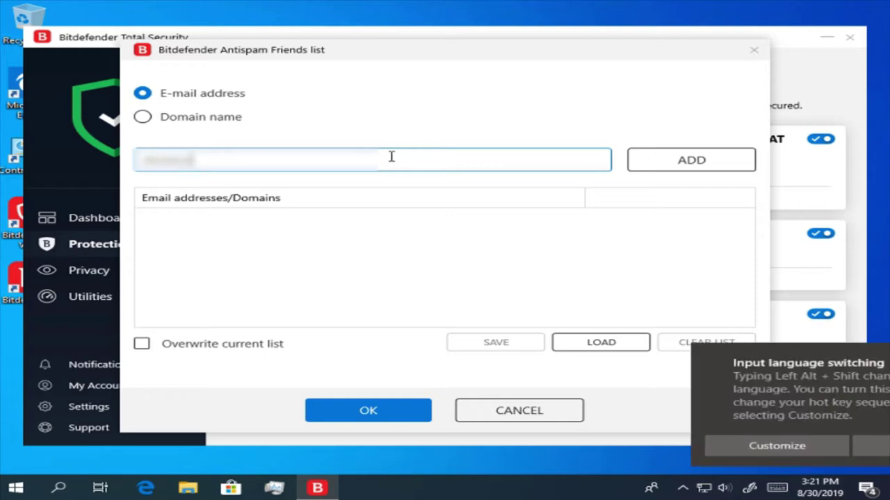
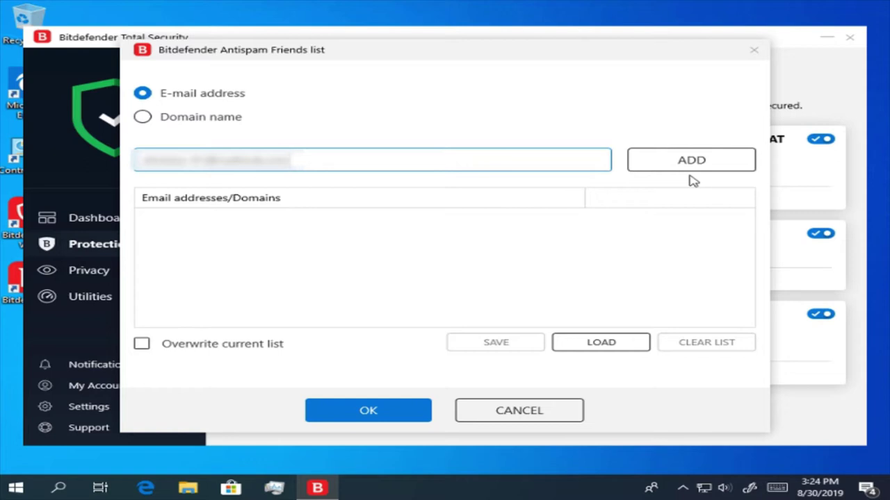
# - Add the address to the Friends list and save the list as a named .bwl file in Documents
pyautogui.click(678, 169)
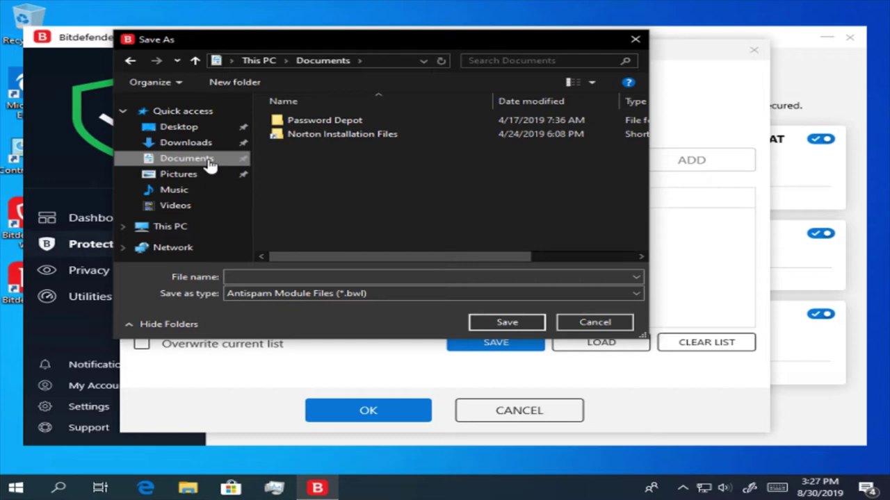
pyautogui.click(361, 275)
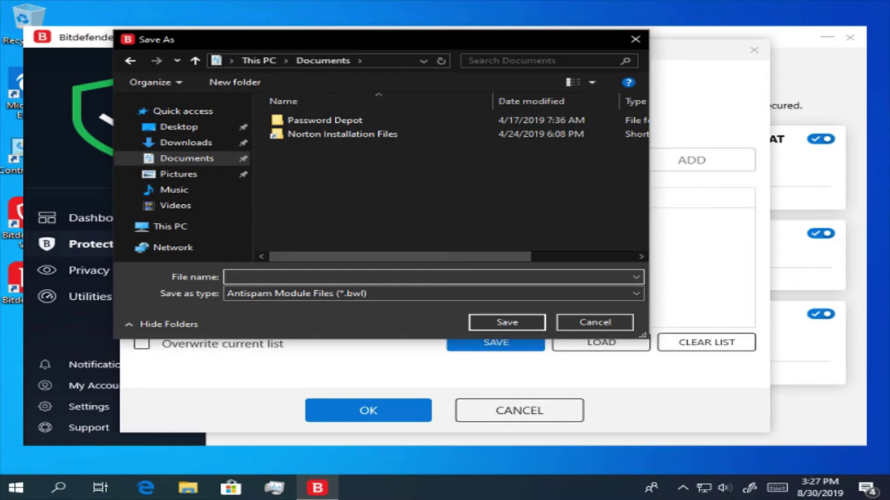
pyautogui.write('crhis')
pyautogui.click(520, 322)
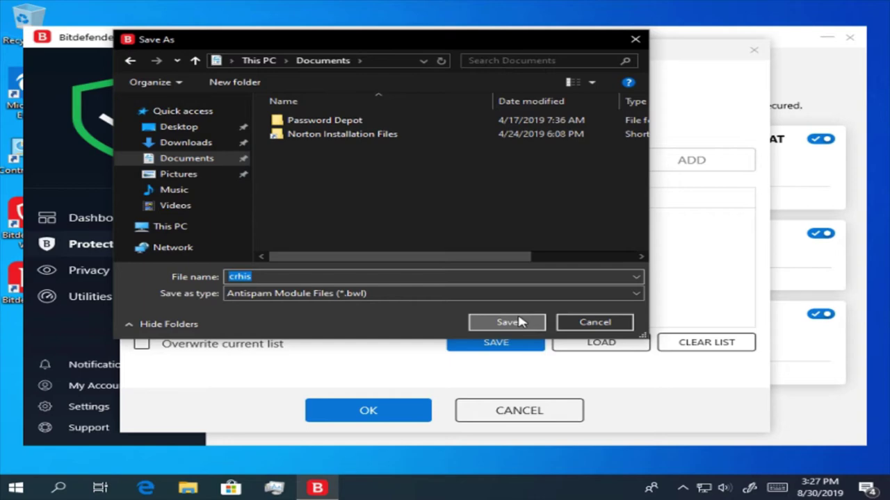
pyautogui.click(520, 322)
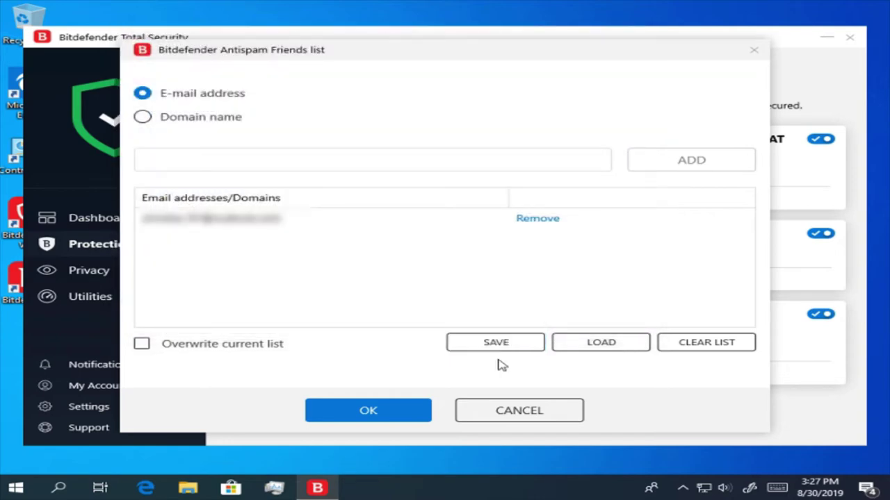
# - Close the Friends list, enter a spammer's e-mail address under Manage Spammers, and add it
pyautogui.click(410, 415)
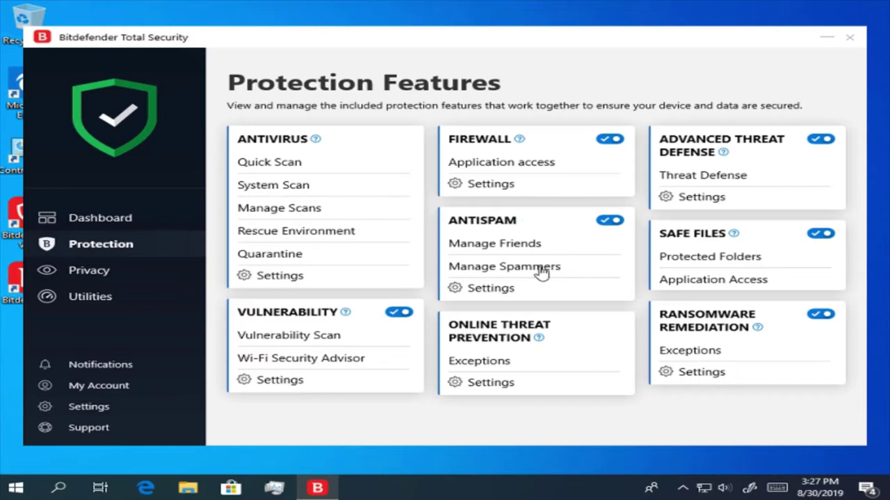
pyautogui.click(542, 273)
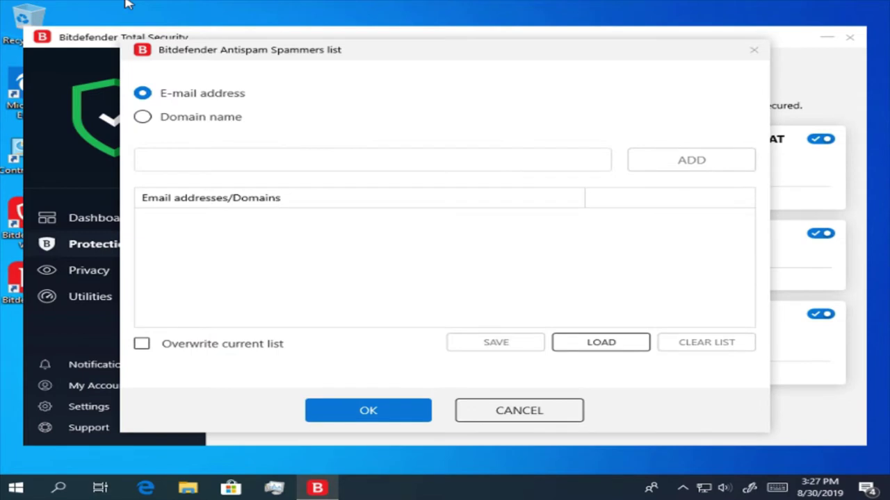
pyautogui.click(352, 165)
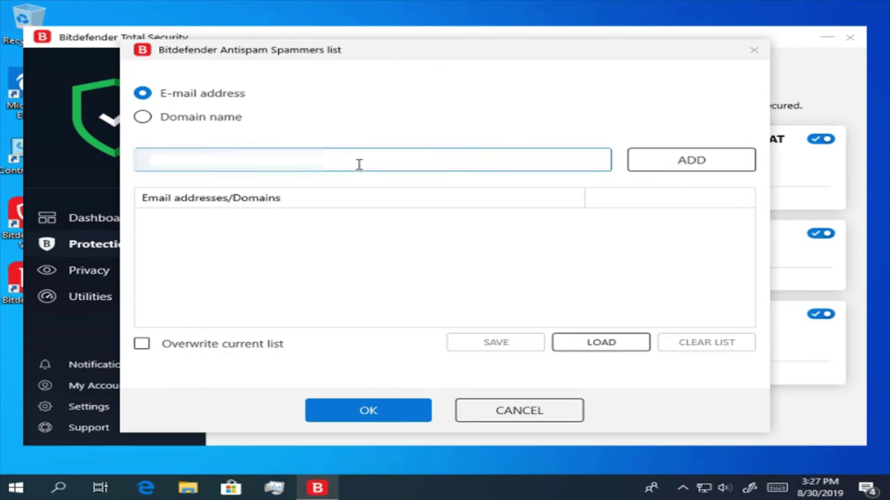
pyautogui.write('spa')
pyautogui.press('BackSpace')
pyautogui.press('BackSpace')
pyautogui.write('pam@exa')
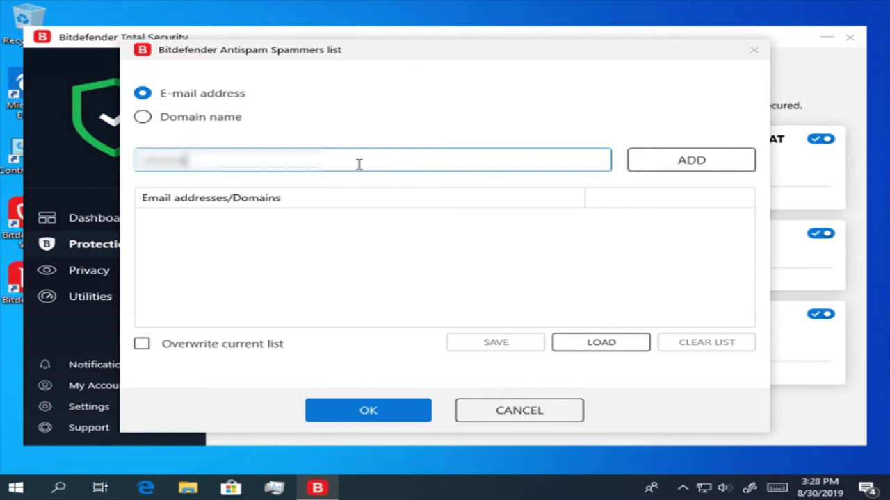
pyautogui.write('mple')
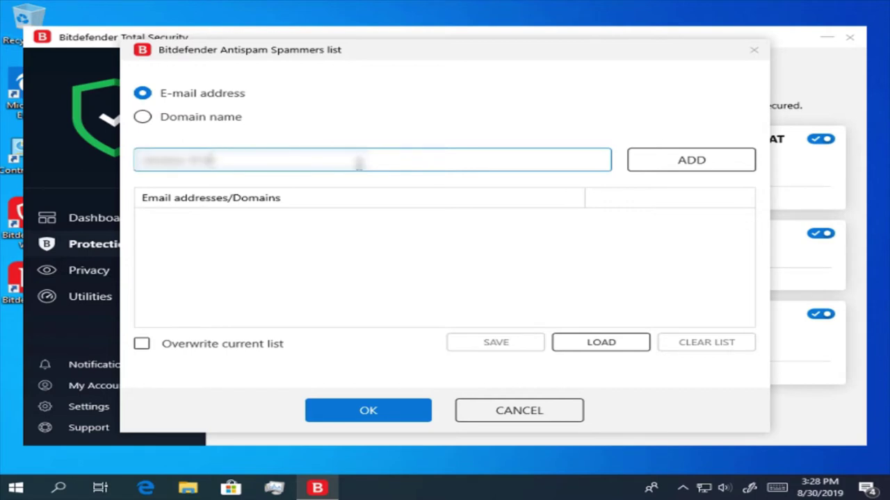
pyautogui.write('@gmail.c')
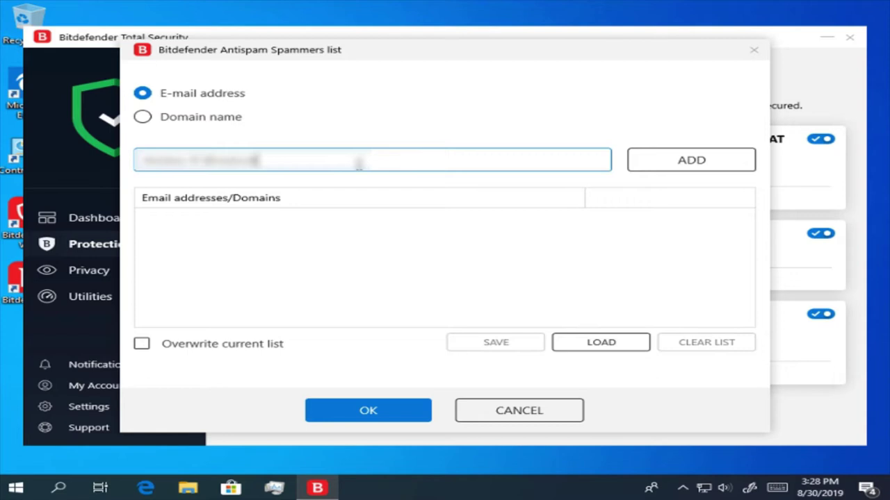
pyautogui.write('k.com')
pyautogui.click(559, 253)
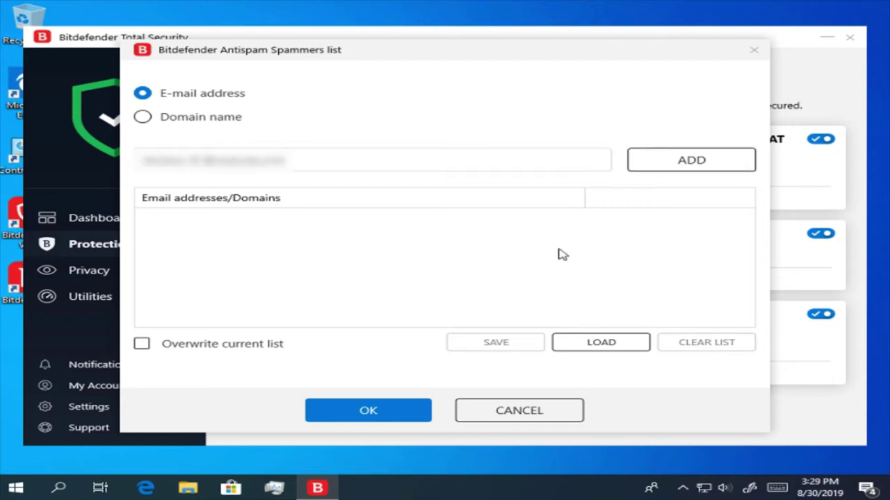
pyautogui.click(710, 173)
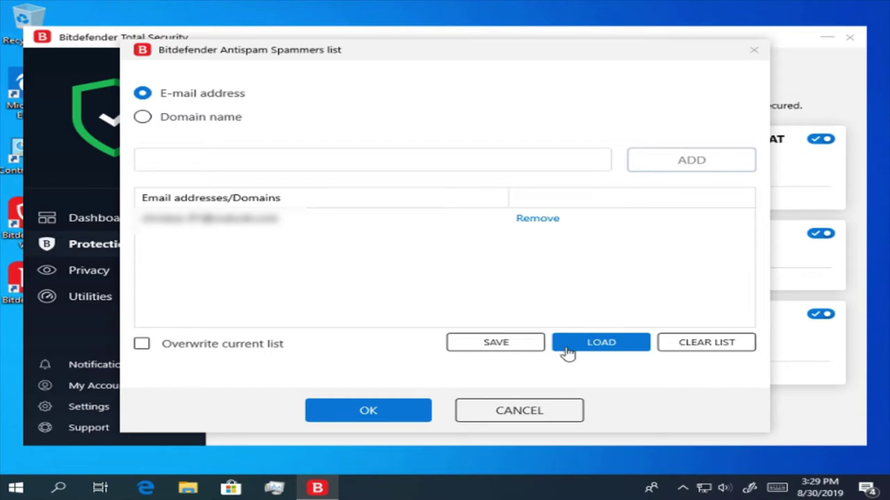
pyautogui.click(483, 345)
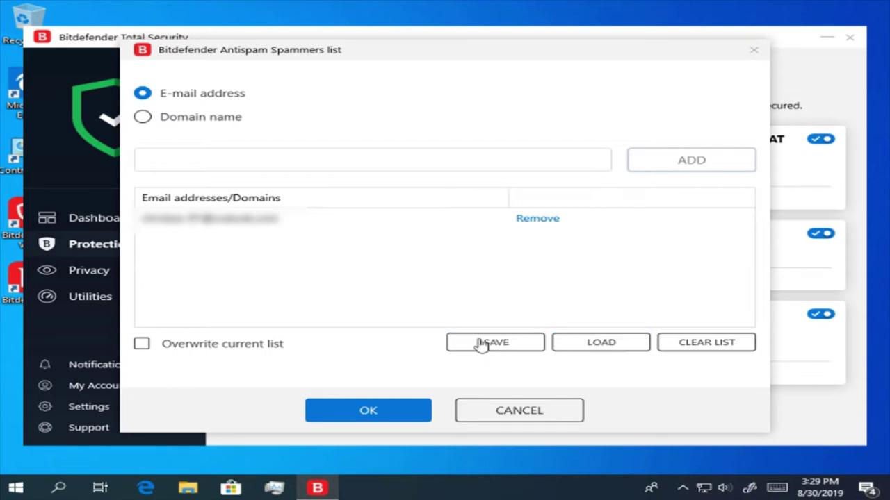
pyautogui.click(481, 345)
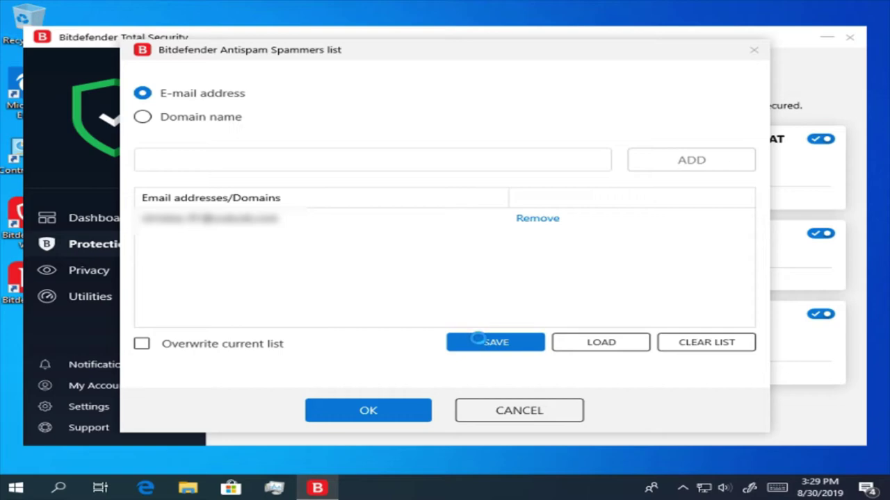
# - Save the Spammers list to Documents as its own named .bwl file
pyautogui.click(481, 344)
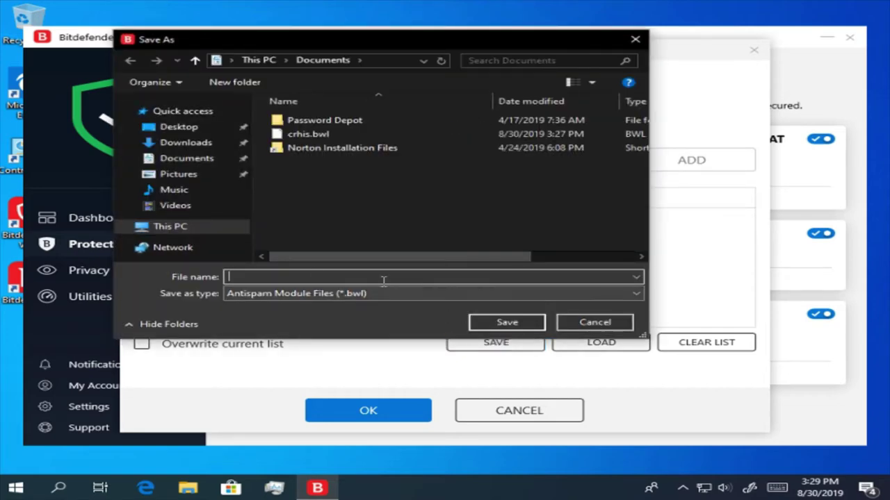
pyautogui.write('chris')
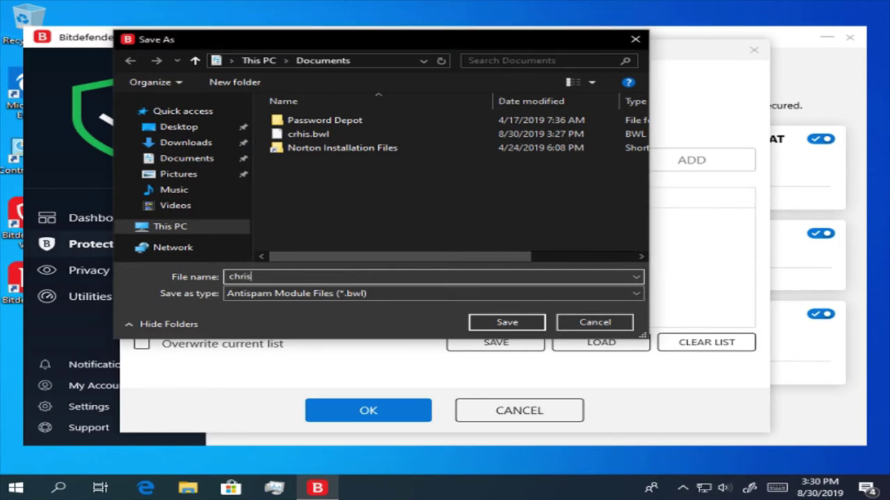
pyautogui.write('1')
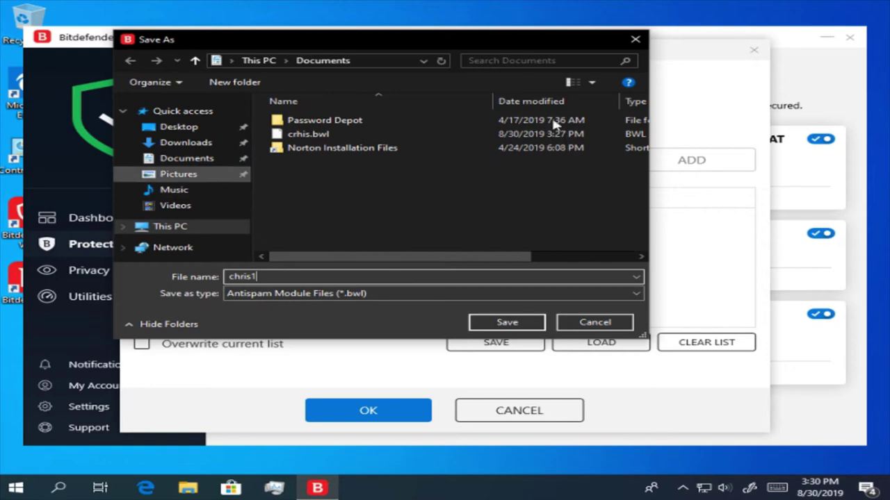
pyautogui.click(522, 322)
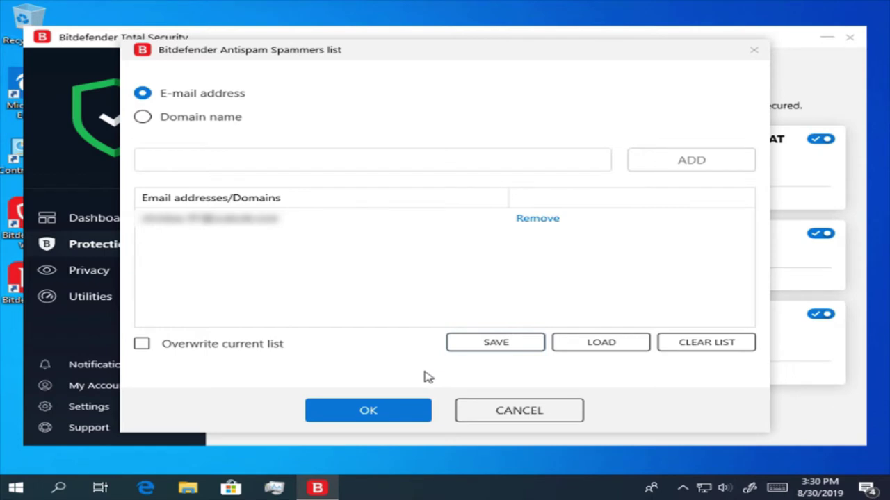
# - Close the Spammers list and turn on Antispam blocking of Asian and Cyrillic emails
pyautogui.click(370, 415)
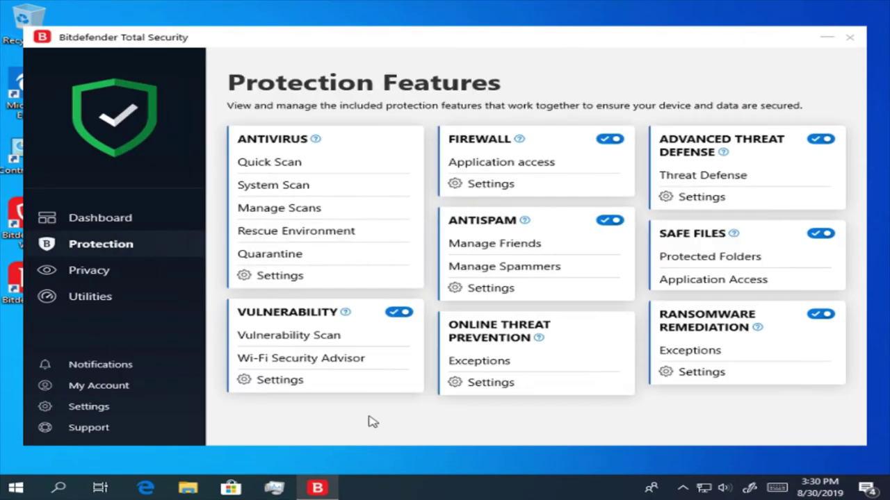
pyautogui.click(510, 297)
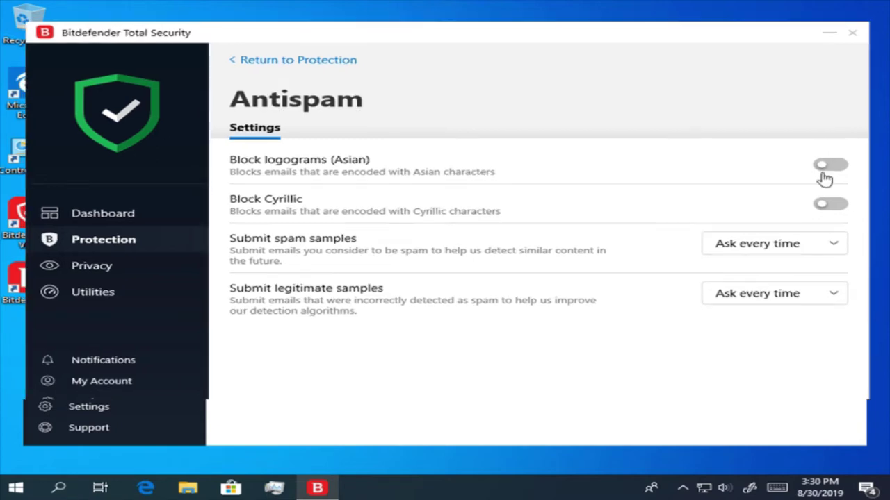
pyautogui.click(834, 169)
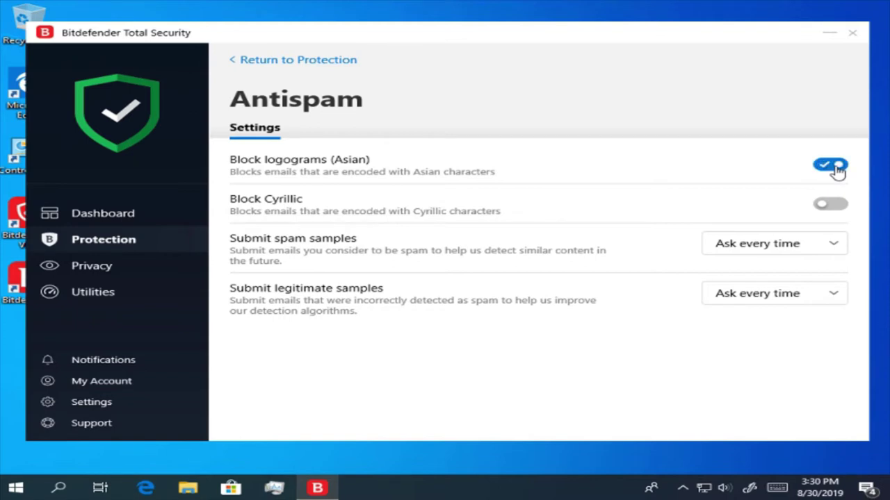
pyautogui.click(832, 202)
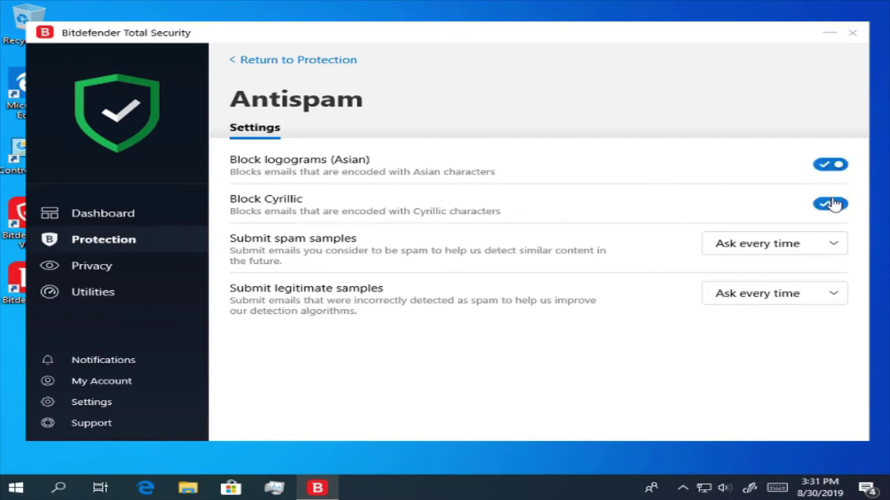
# - Set both spam and legitimate sample submissions to Activate, then return to Protection Features
pyautogui.click(820, 245)
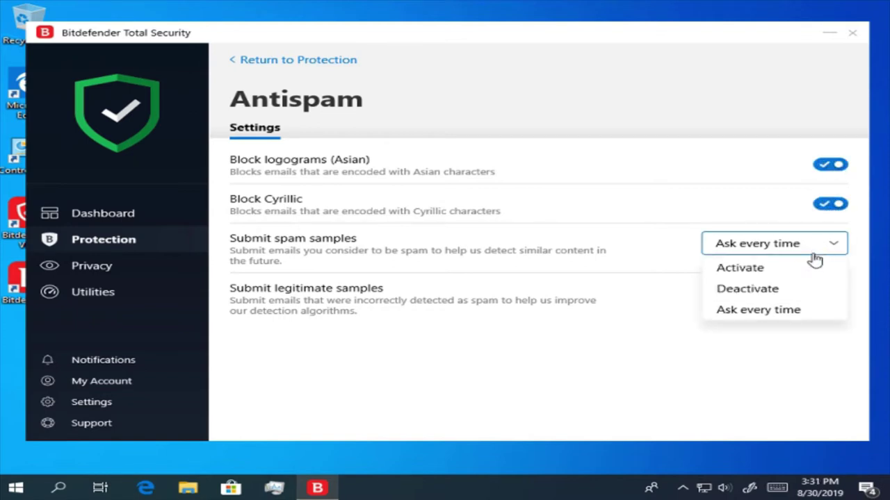
pyautogui.click(791, 272)
pyautogui.click(819, 295)
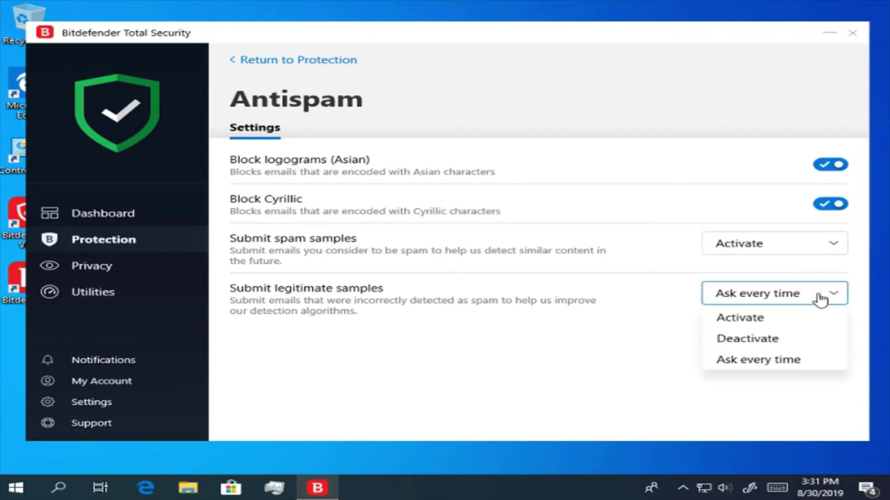
pyautogui.click(820, 315)
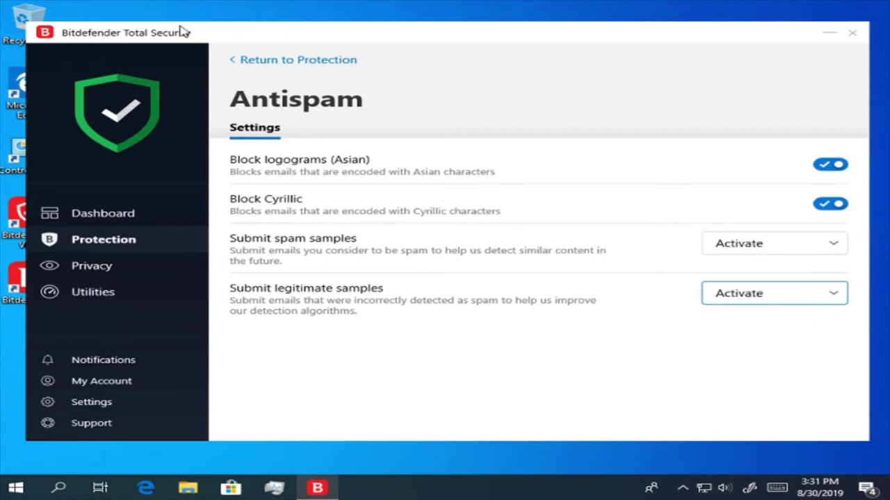
pyautogui.click(275, 61)
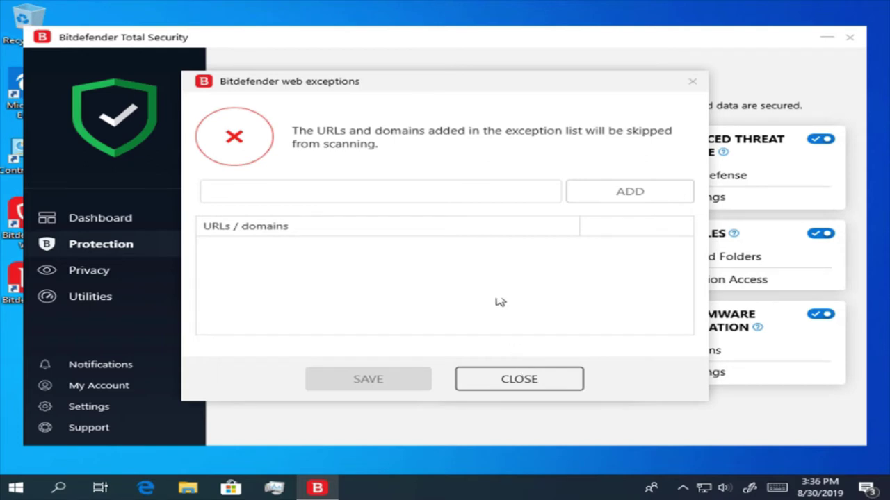
pyautogui.click(433, 183)
pyautogui.click(433, 183)
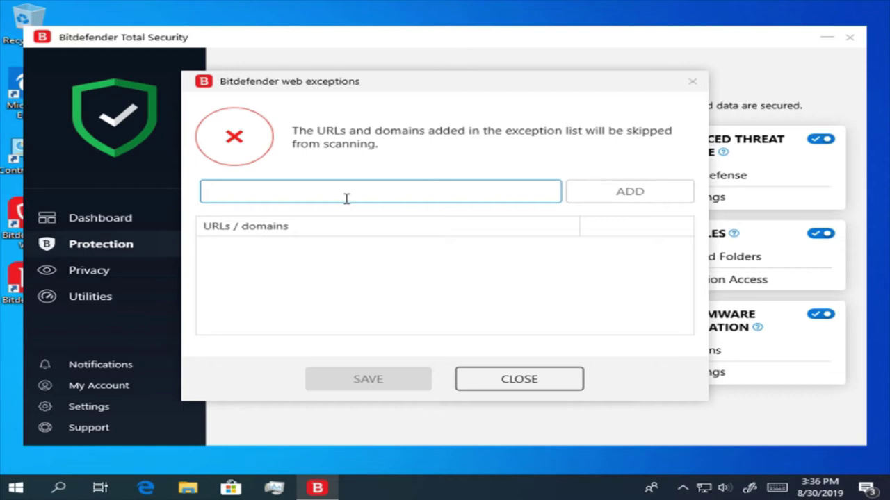
pyautogui.write('www')
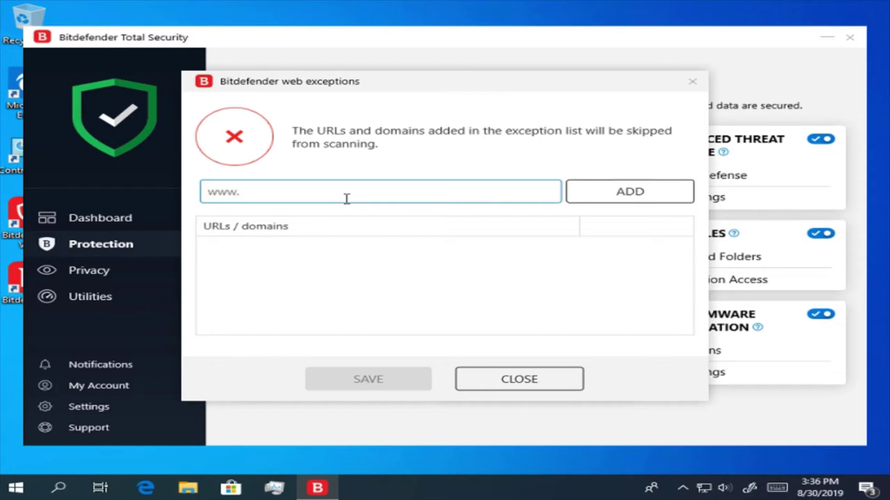
pyautogui.write('.google.co')
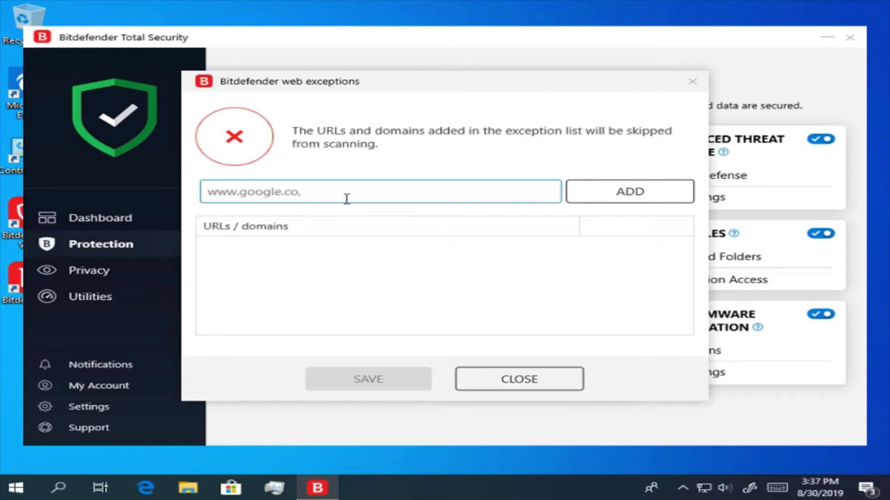
pyautogui.write('m')
pyautogui.click(641, 194)
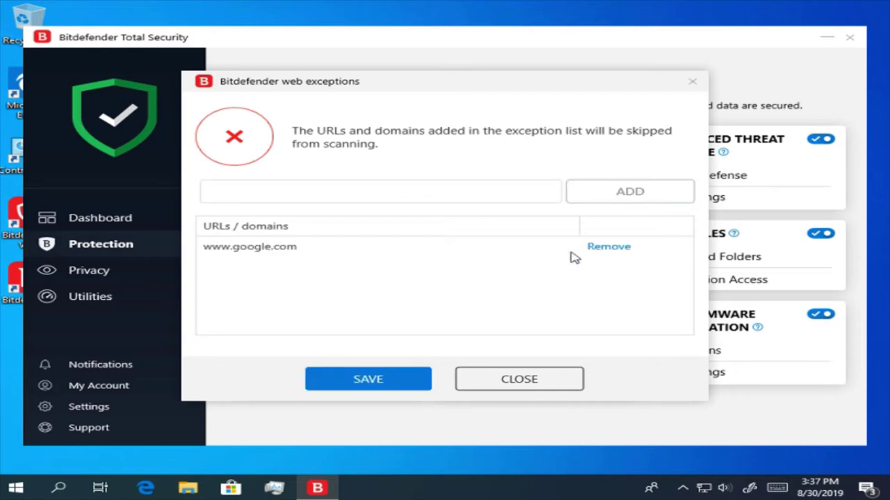
pyautogui.click(422, 375)
pyautogui.click(522, 378)
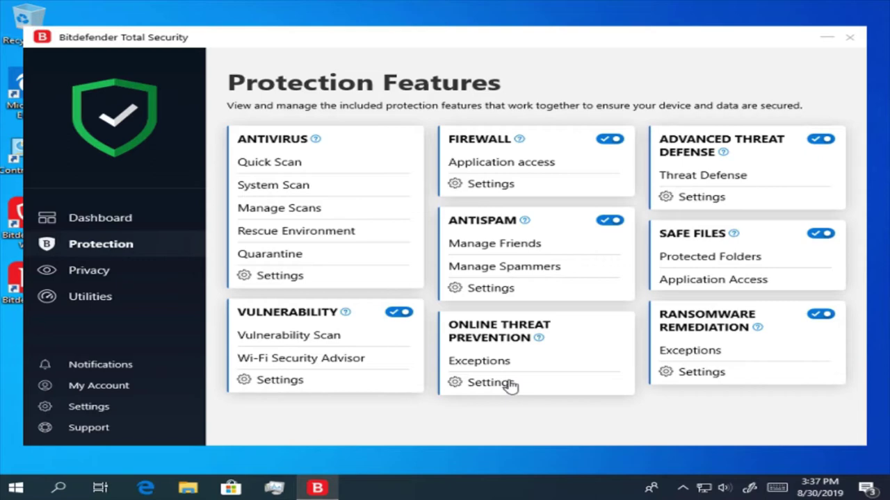
pyautogui.click(511, 386)
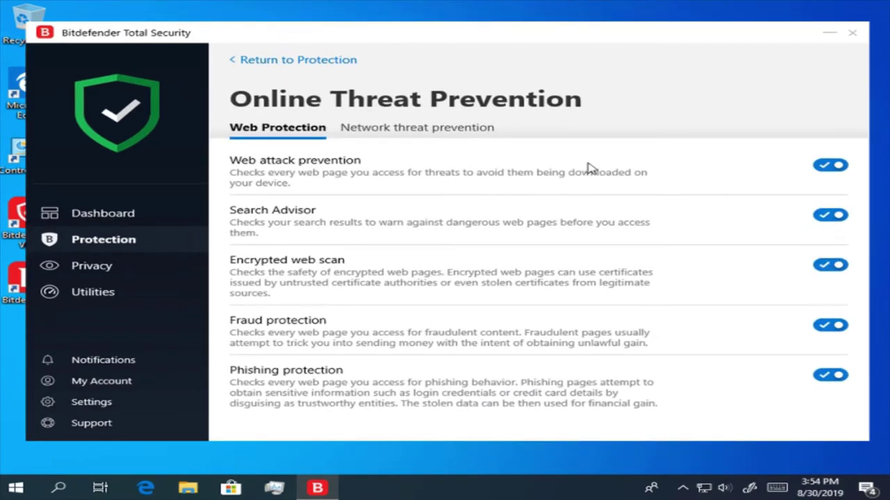
pyautogui.click(395, 142)
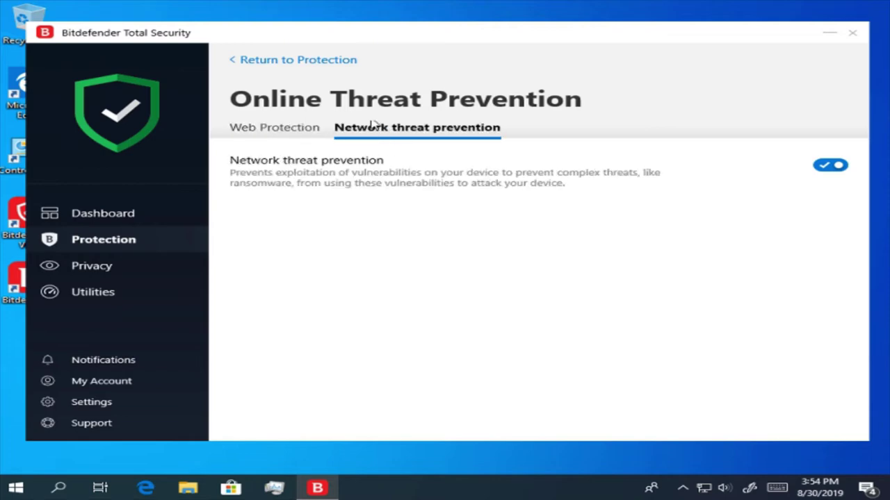
pyautogui.click(276, 63)
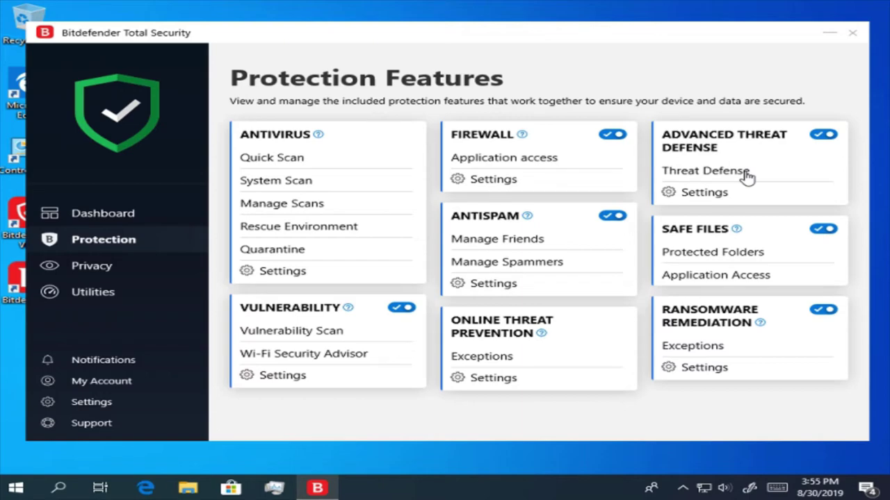
pyautogui.click(745, 174)
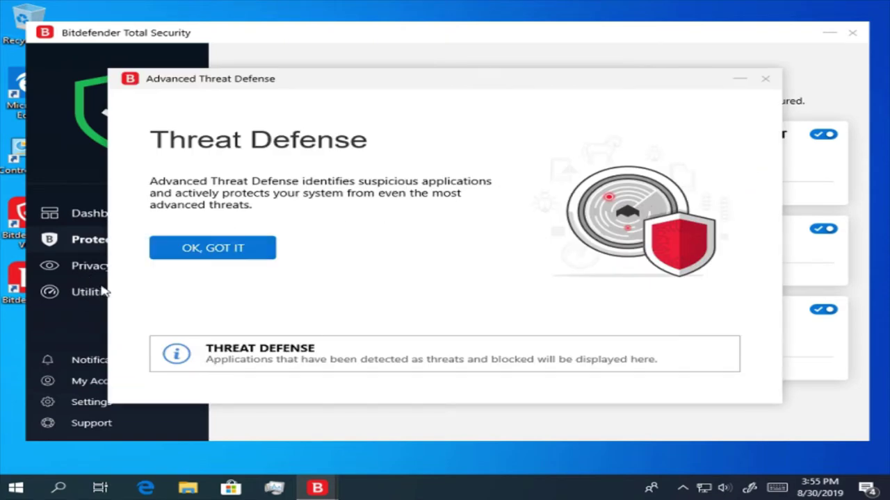
pyautogui.click(217, 257)
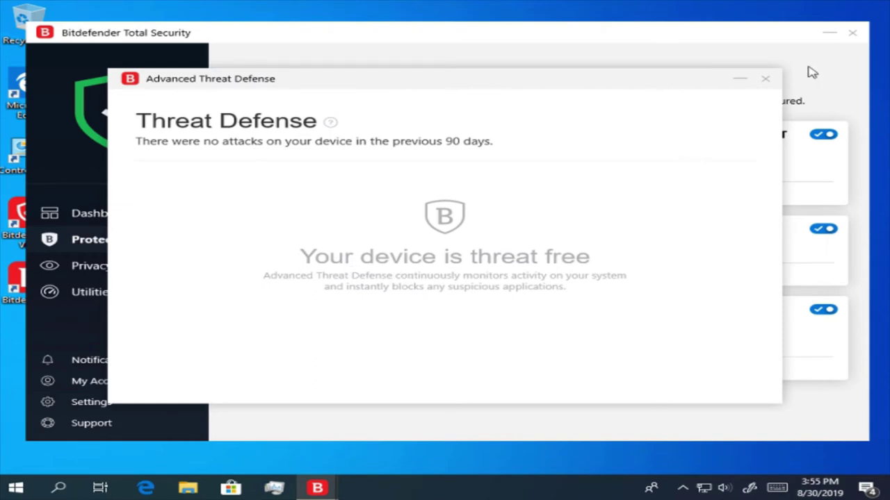
pyautogui.click(768, 87)
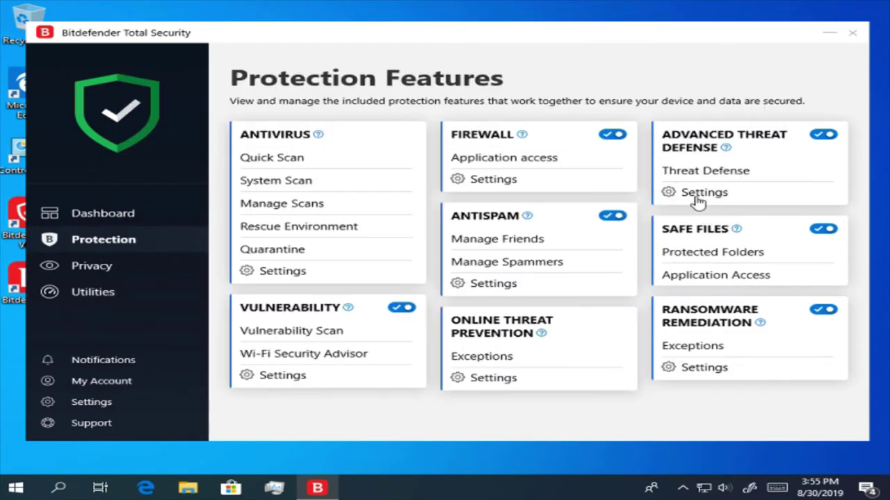
pyautogui.click(697, 196)
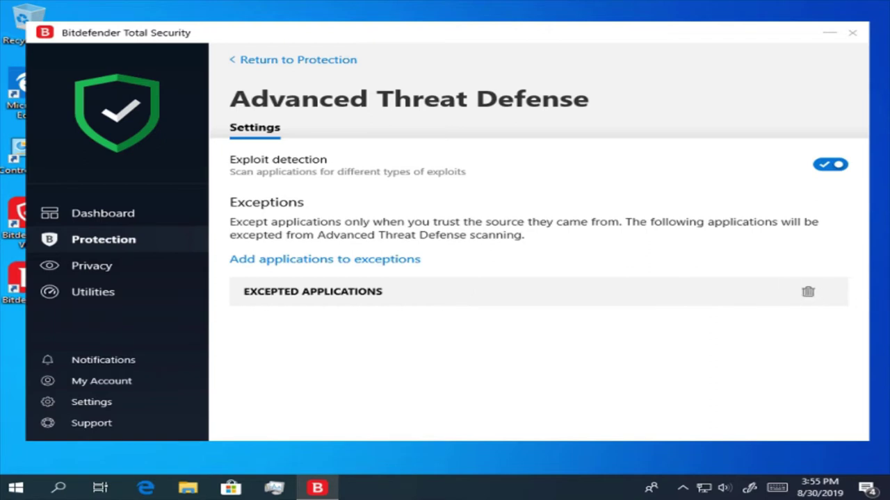
pyautogui.click(266, 61)
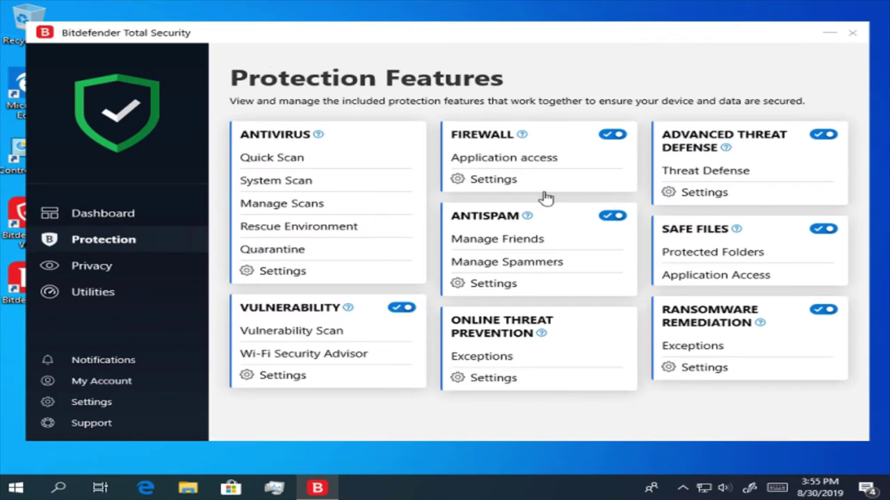
# - Try adding the whole user home folder to Safe Files and accept the system-folder rejection
pyautogui.click(761, 256)
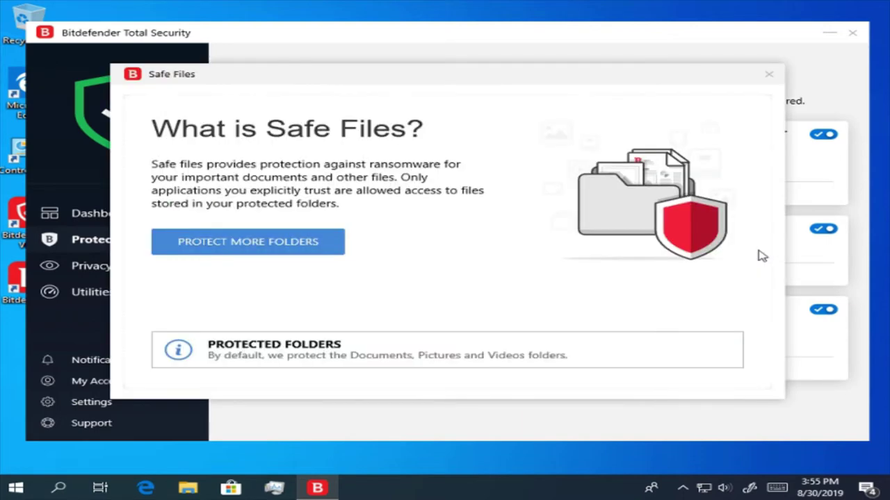
pyautogui.click(239, 244)
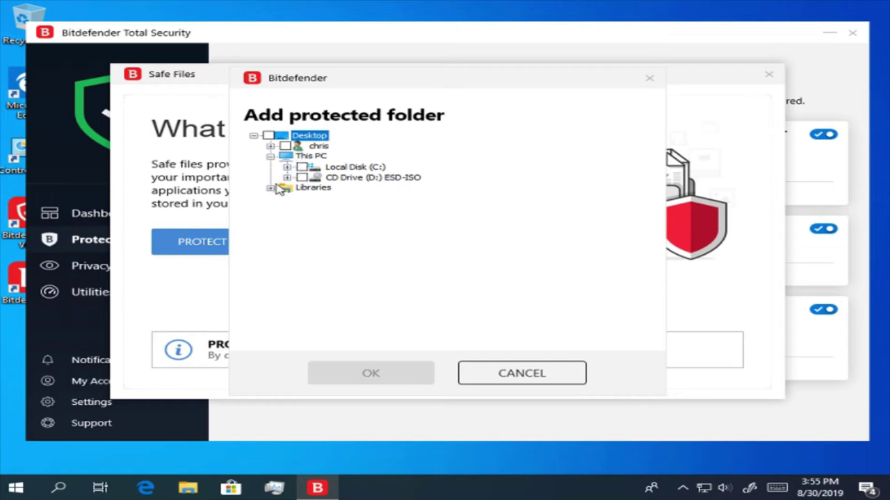
pyautogui.click(270, 188)
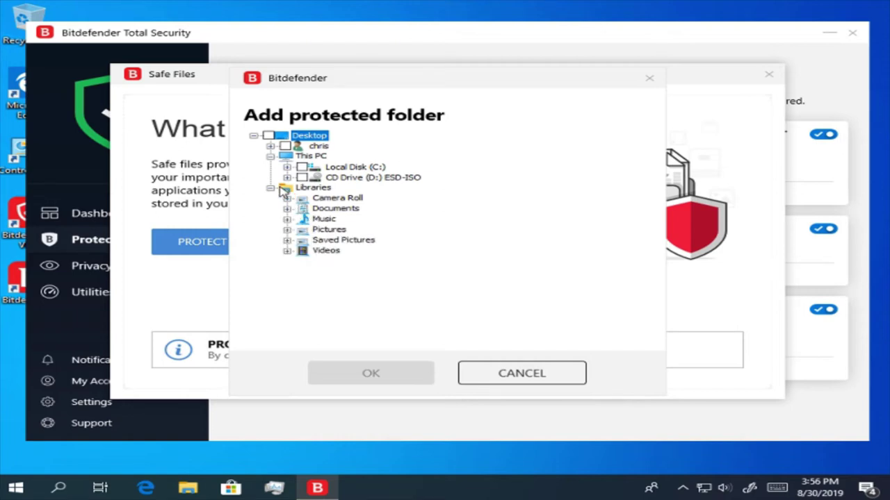
pyautogui.click(313, 188)
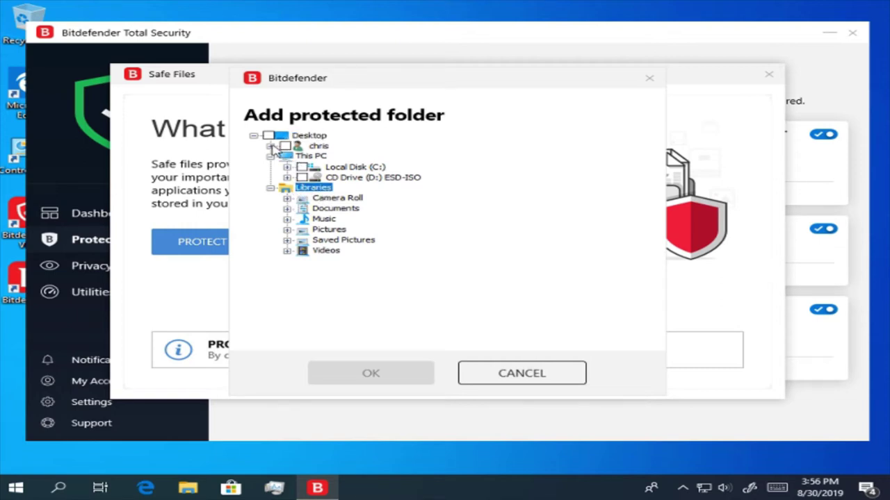
pyautogui.click(271, 146)
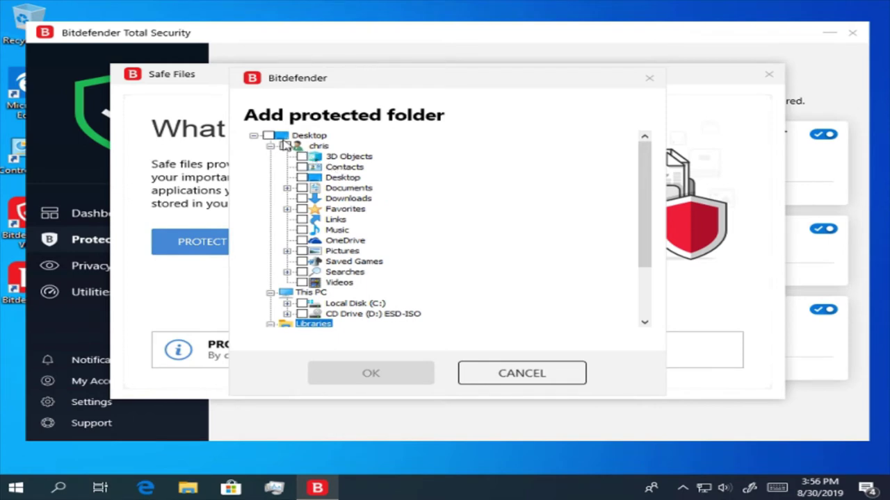
pyautogui.click(288, 148)
pyautogui.click(286, 147)
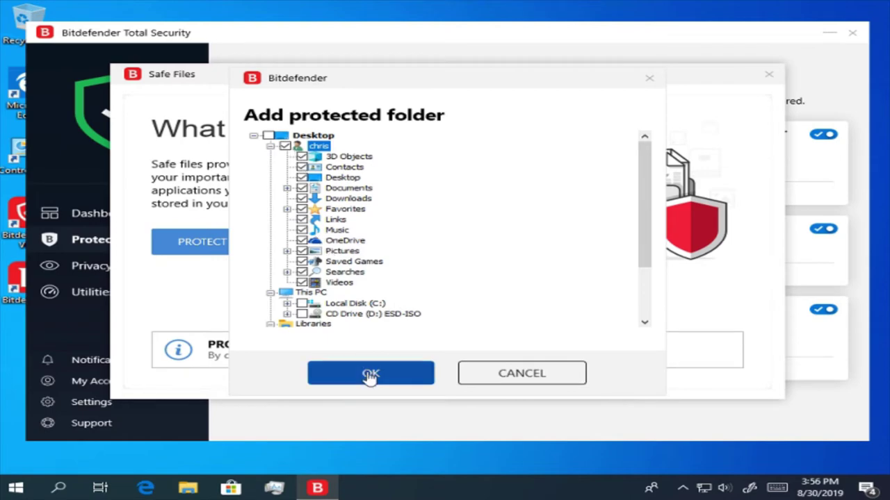
pyautogui.click(371, 376)
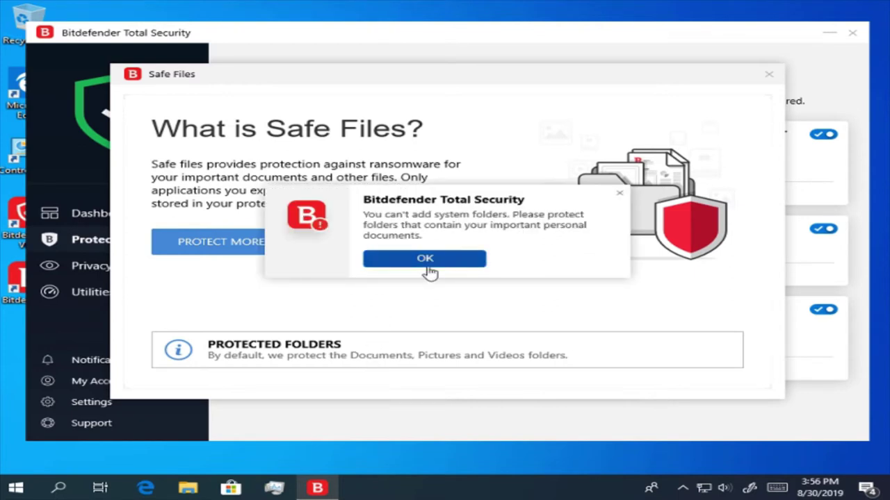
pyautogui.click(459, 259)
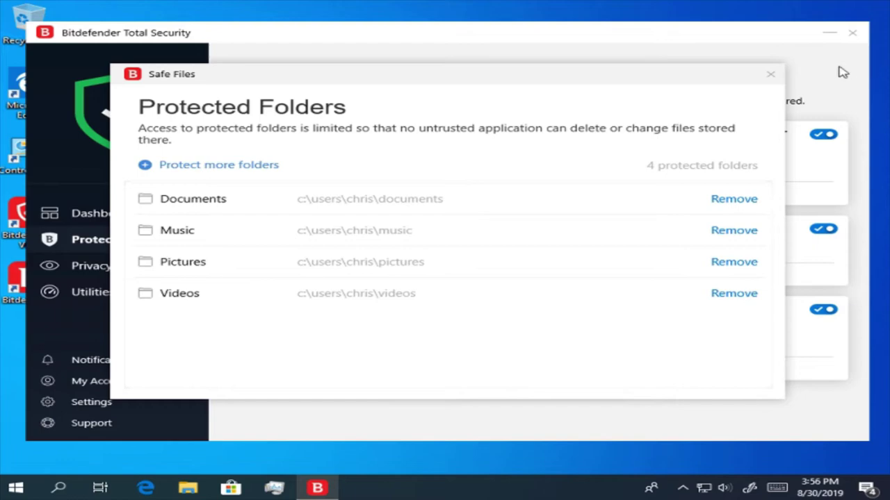
# - Browse for a trusted app in Safe Files Application Access, cancel without adding, and close Safe Files
pyautogui.click(773, 75)
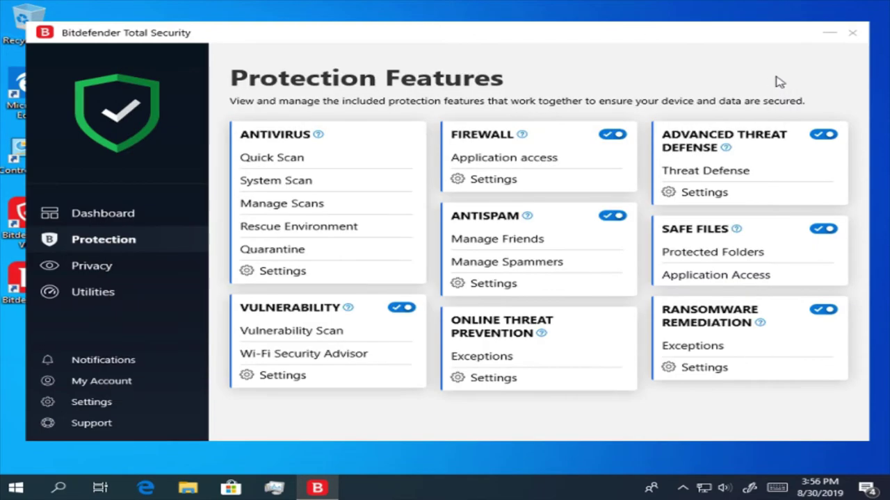
pyautogui.click(765, 275)
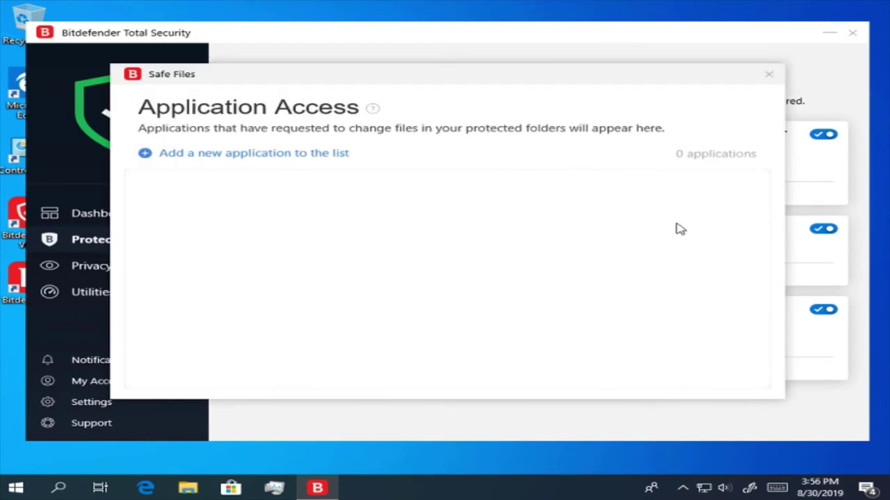
pyautogui.click(321, 157)
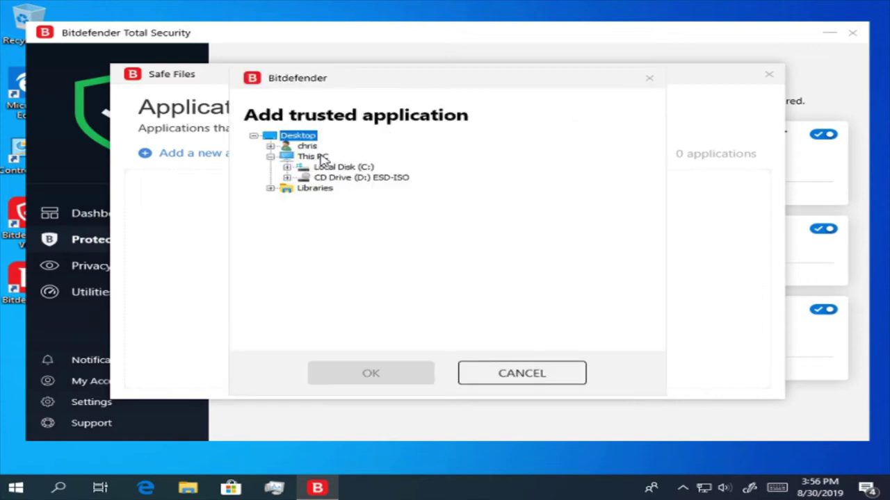
pyautogui.click(285, 148)
pyautogui.doubleClick(284, 148)
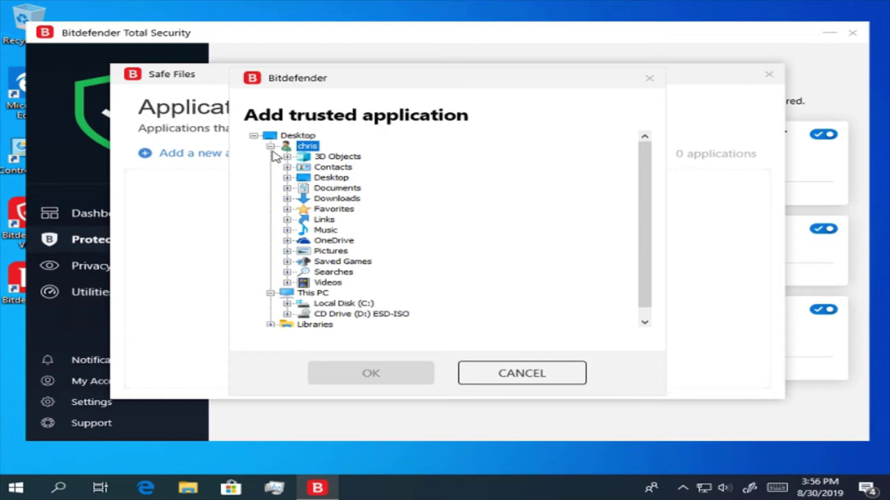
pyautogui.click(532, 383)
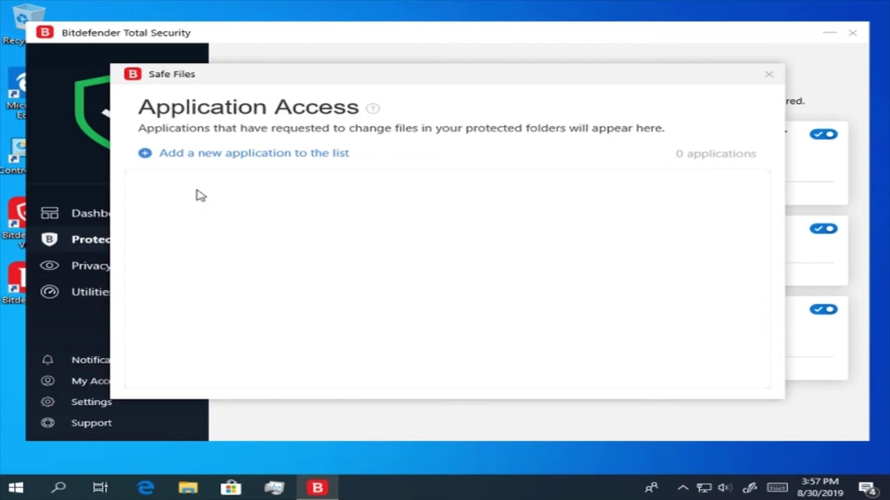
pyautogui.click(769, 74)
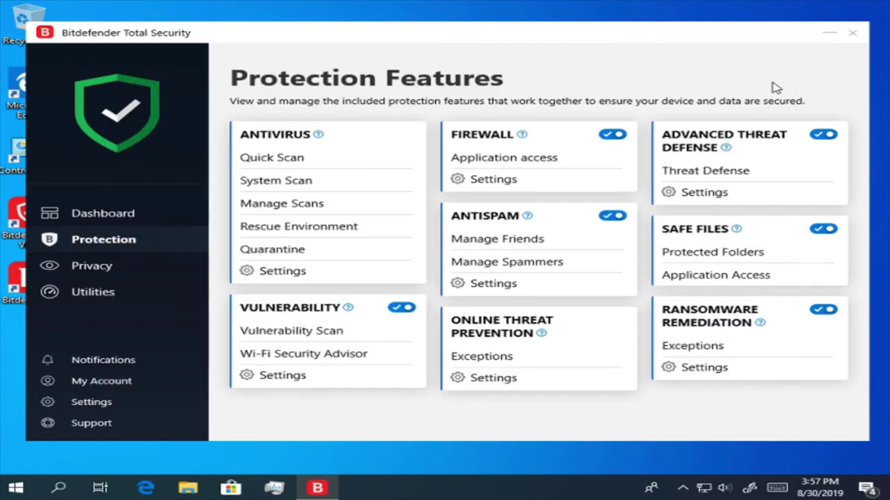
pyautogui.click(723, 351)
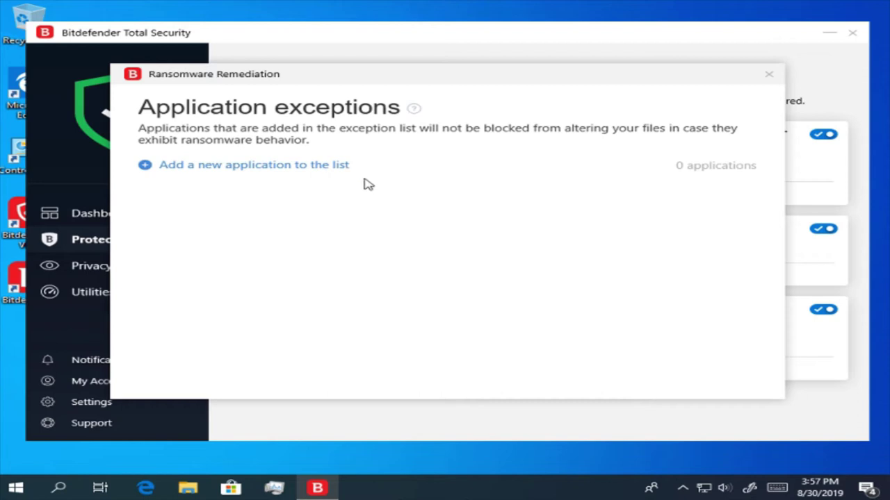
pyautogui.click(770, 79)
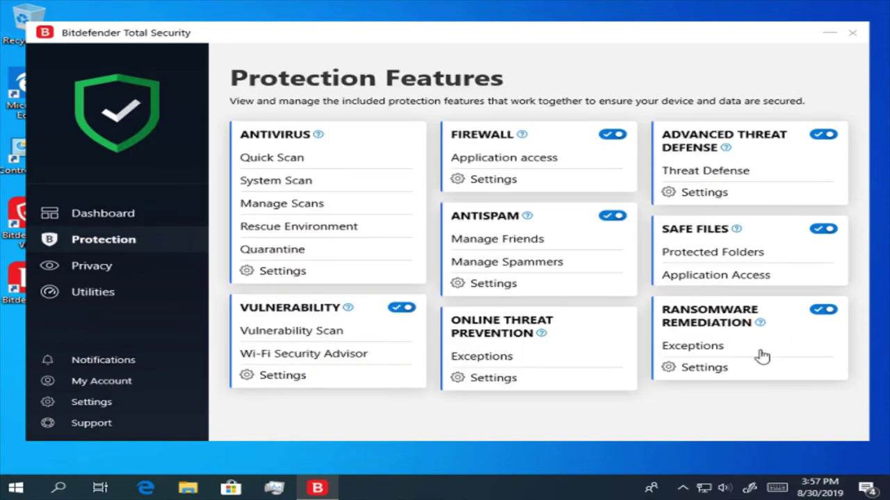
pyautogui.click(703, 367)
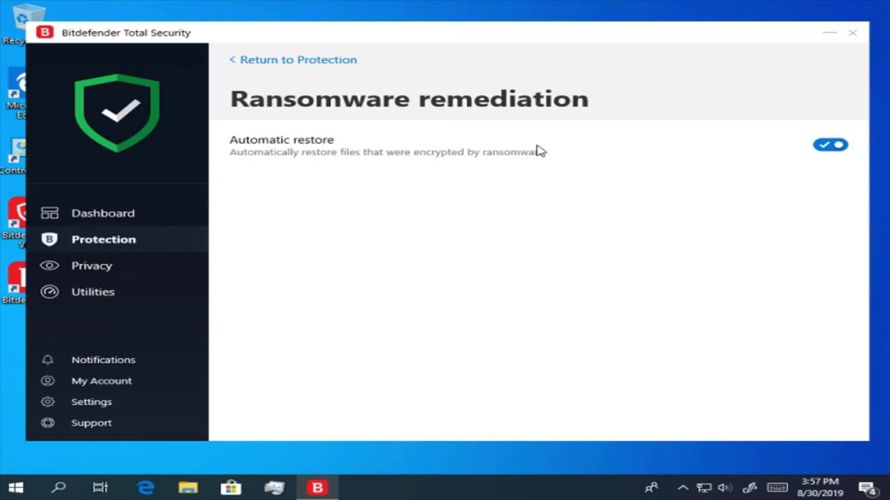
pyautogui.click(329, 63)
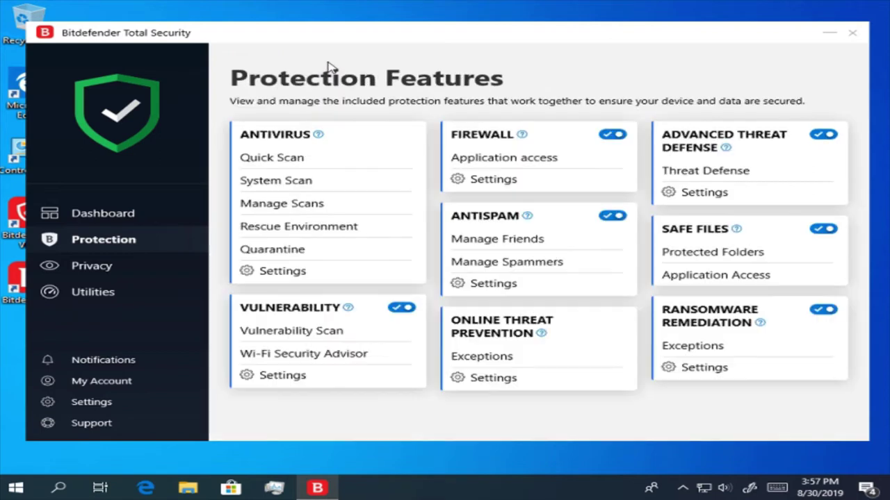
pyautogui.click(100, 274)
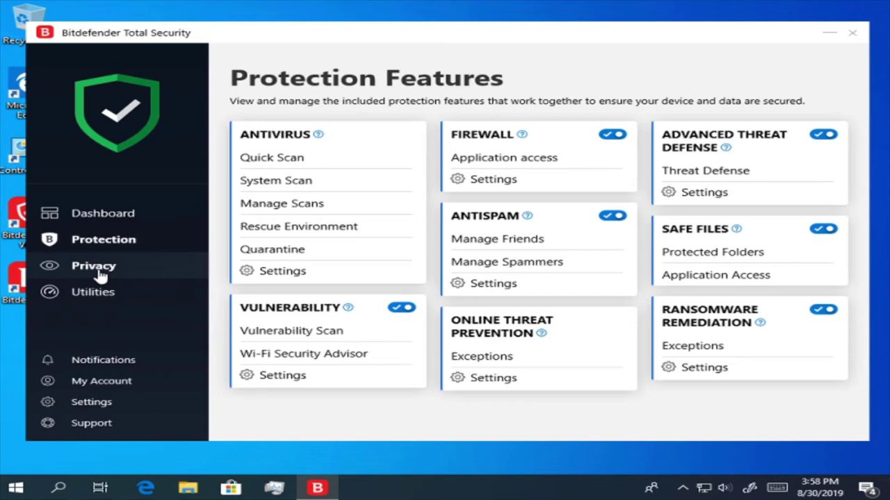
# - Set Password Manager autofill to not save credentials automatically, updating them manually instead
pyautogui.click(101, 274)
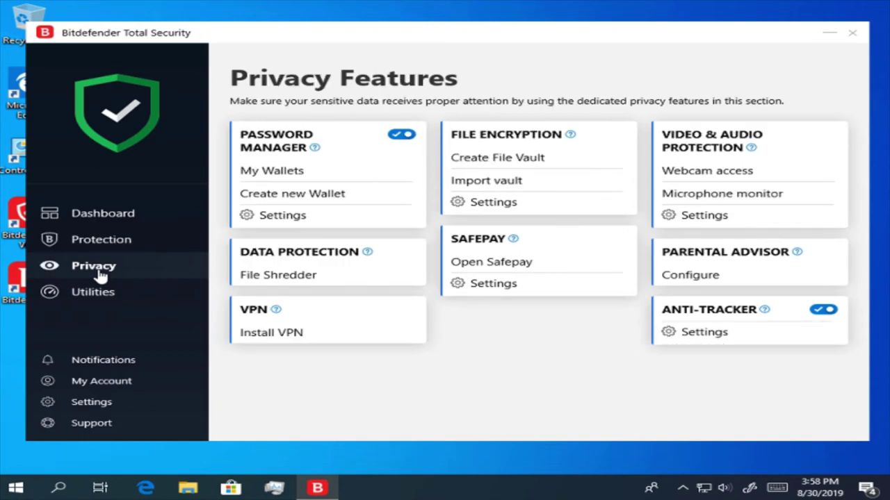
pyautogui.click(282, 215)
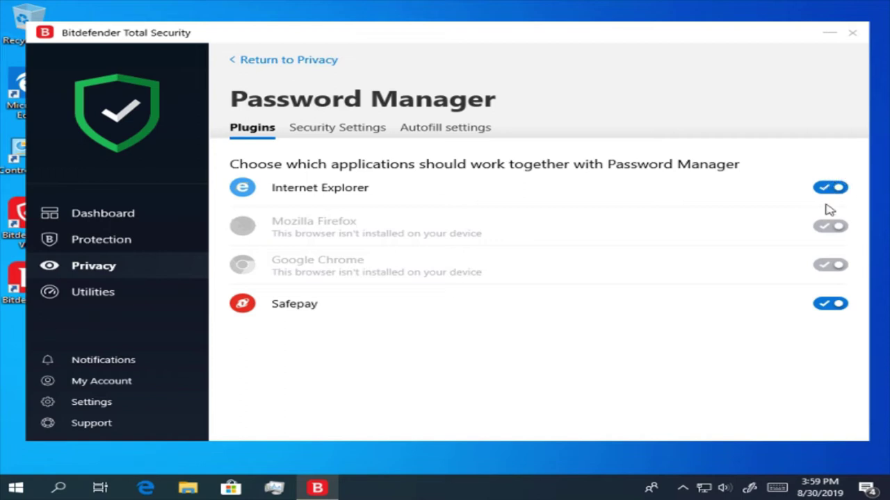
pyautogui.click(313, 134)
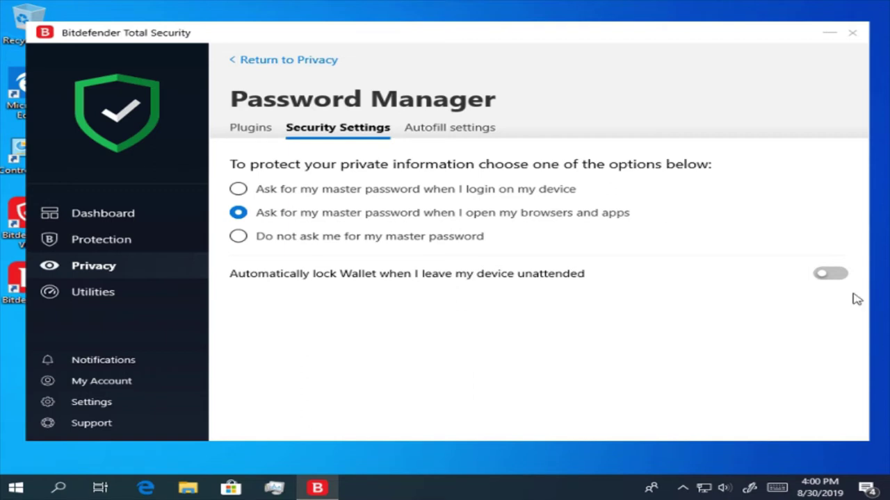
pyautogui.click(441, 131)
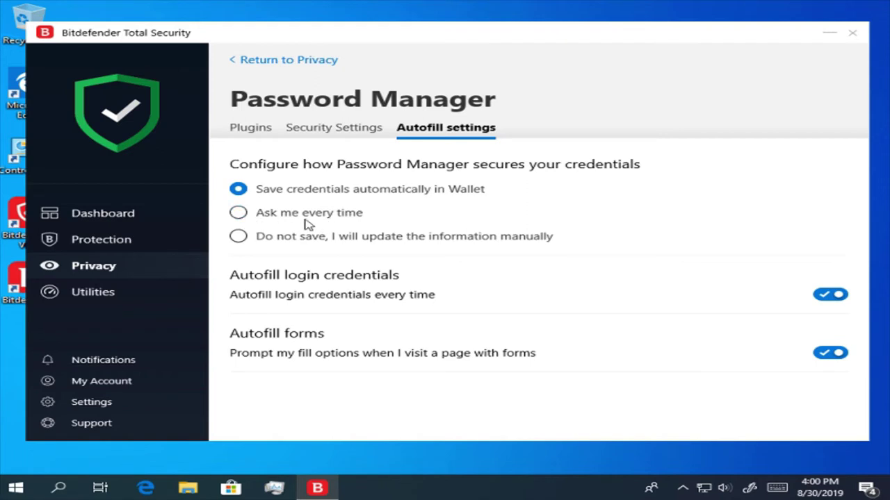
pyautogui.click(320, 242)
# - Return to Privacy Features, look over the Safepay settings, and go back
pyautogui.click(276, 70)
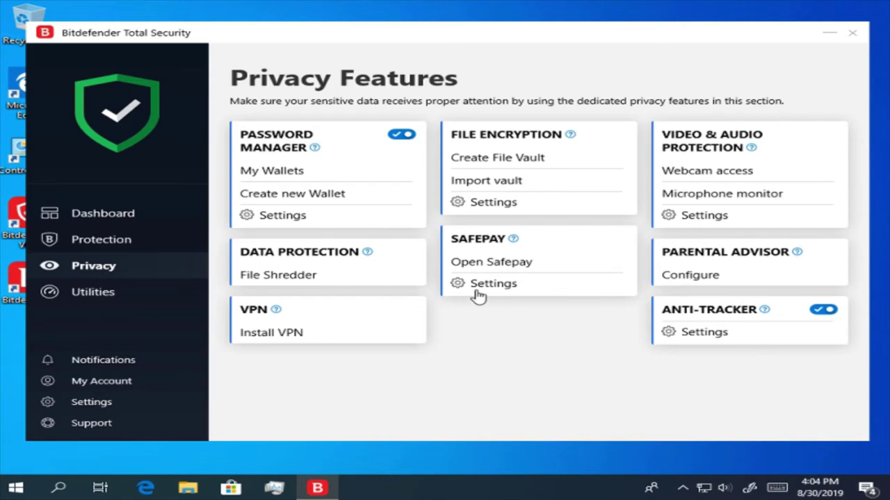
pyautogui.click(478, 295)
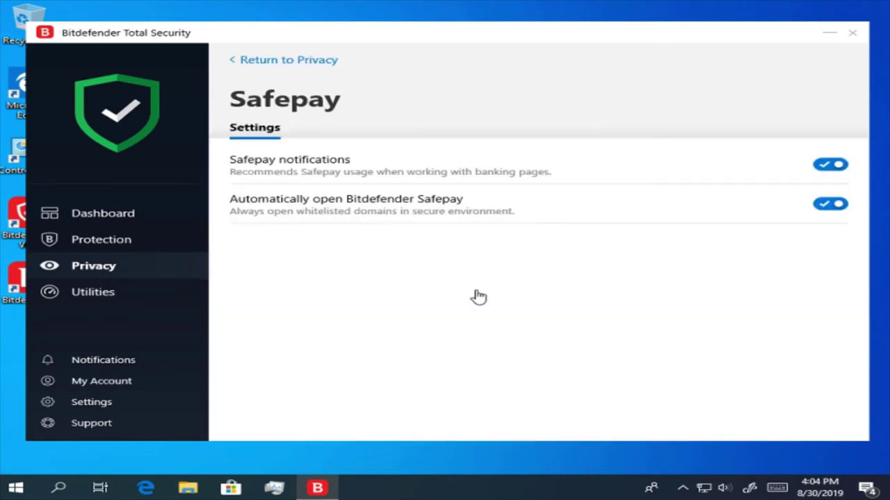
pyautogui.click(292, 63)
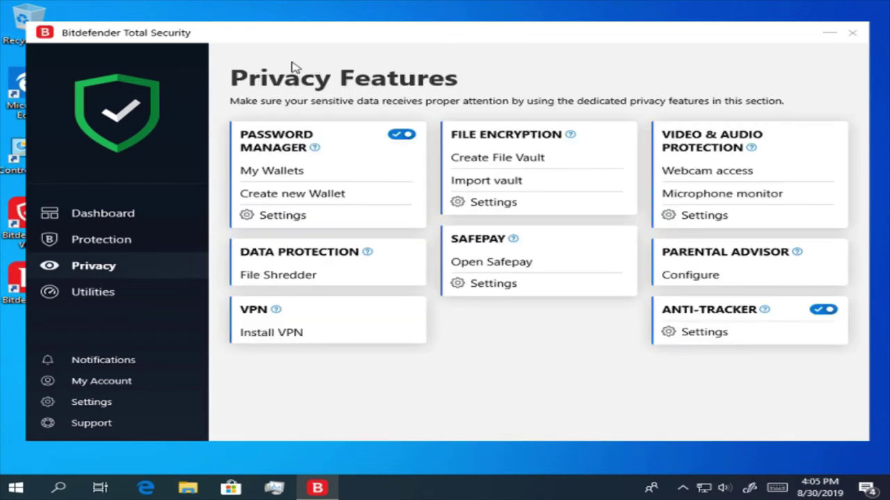
pyautogui.click(735, 174)
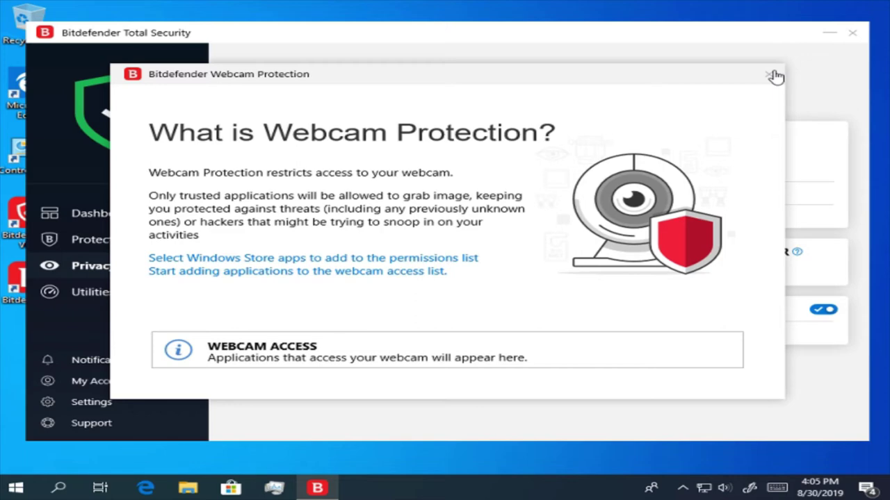
pyautogui.click(770, 73)
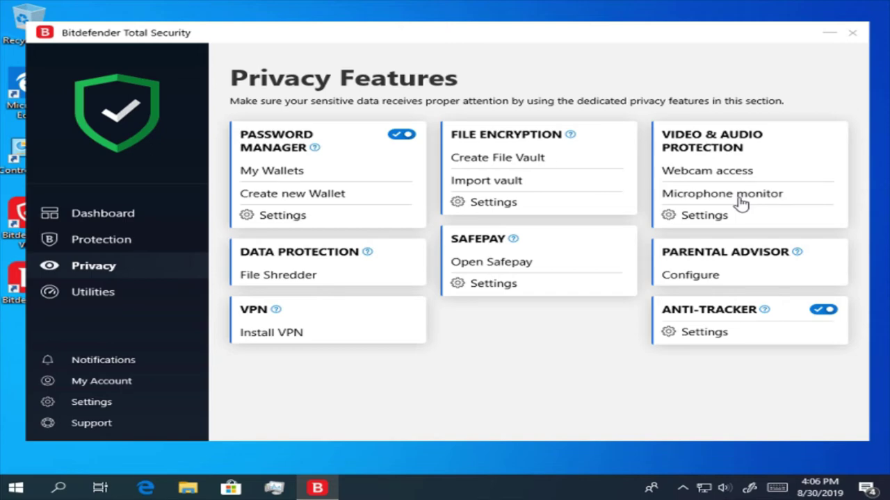
pyautogui.click(740, 202)
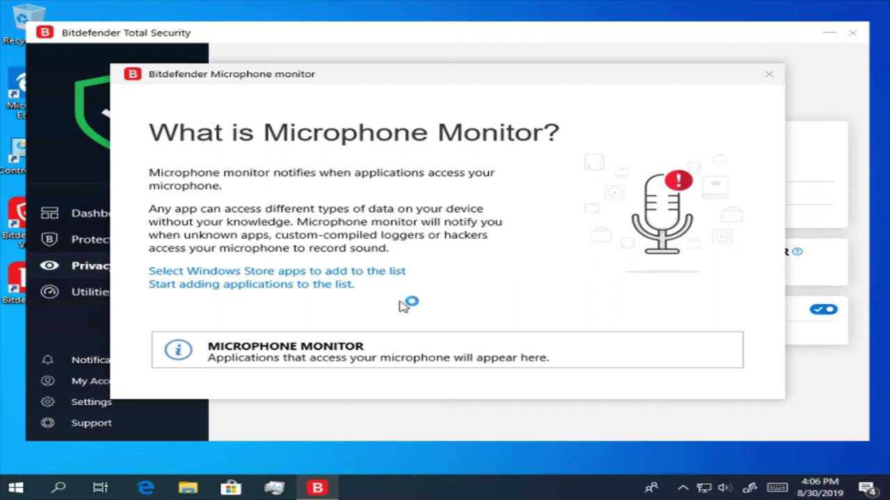
pyautogui.click(379, 278)
pyautogui.click(278, 290)
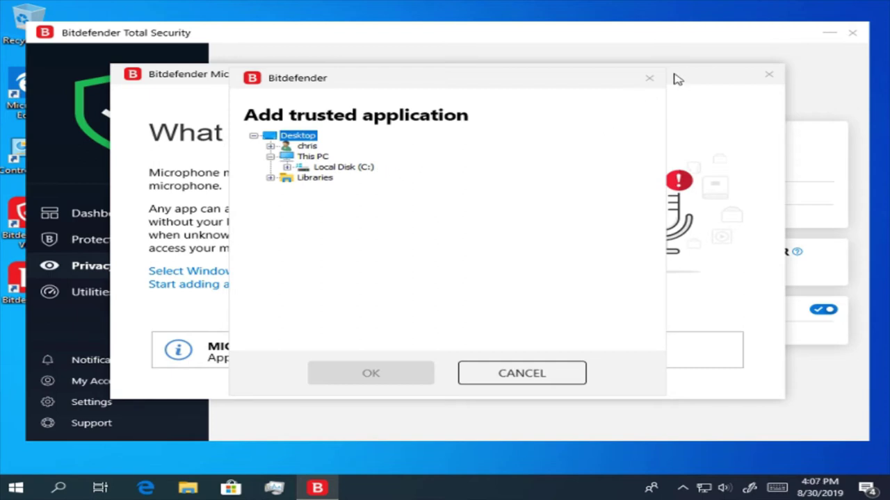
pyautogui.click(653, 80)
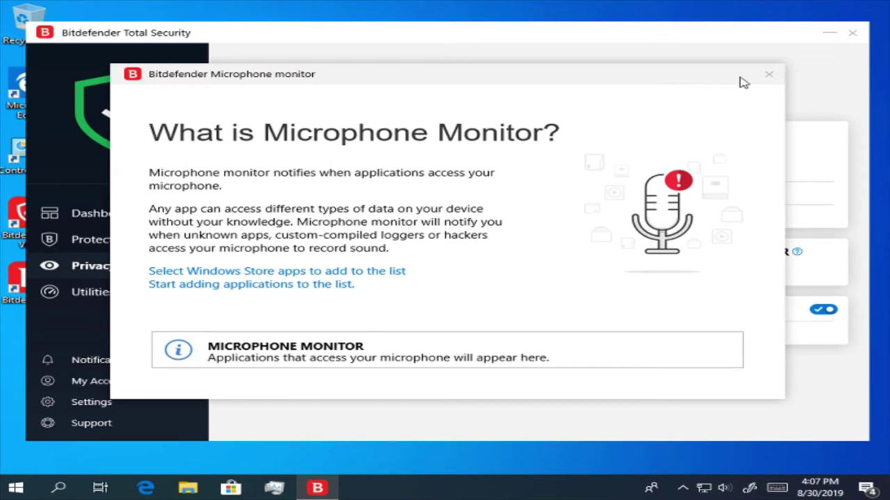
pyautogui.click(773, 78)
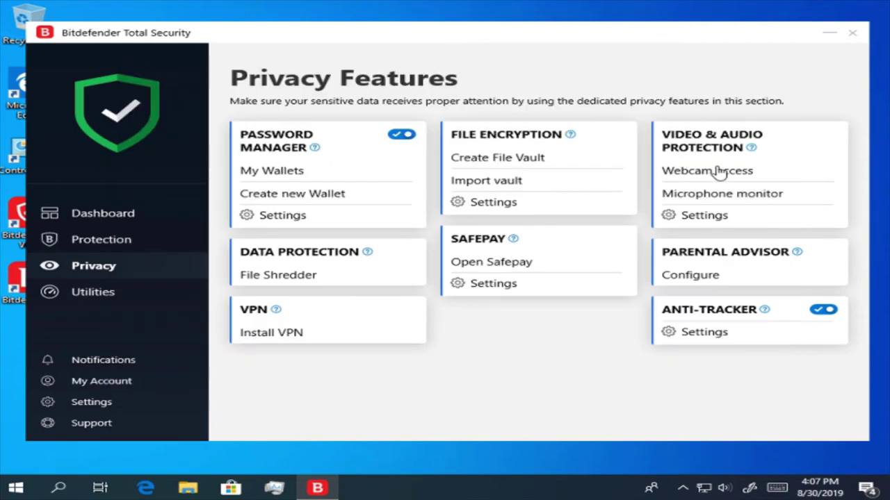
# - Enable 'Notify when allowed applications connect to the webcam', review Microphone settings, and return to Privacy
pyautogui.click(723, 217)
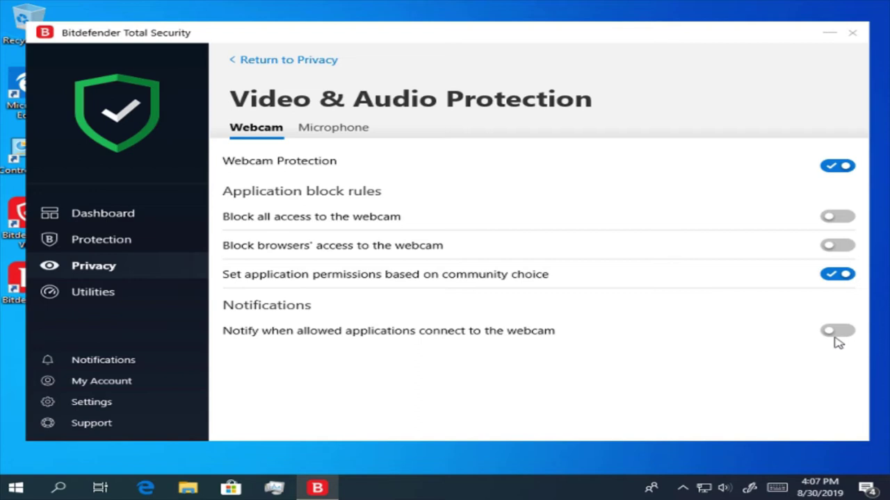
pyautogui.click(838, 334)
pyautogui.click(322, 126)
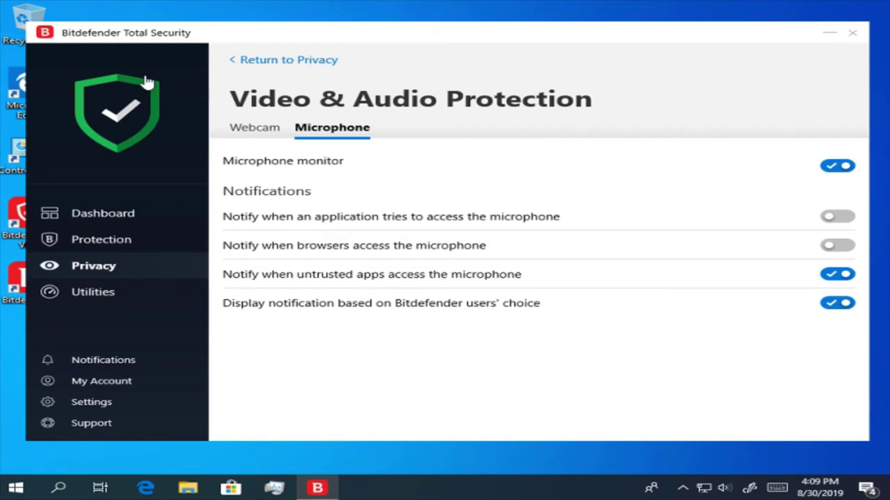
pyautogui.click(303, 62)
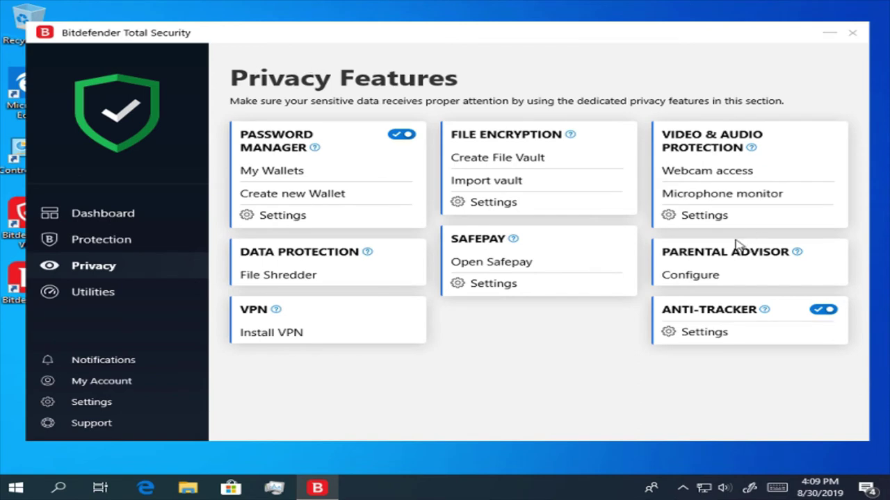
# - Launch Parental Advisor configuration in Bitdefender Central and scroll through the Parental Control page
pyautogui.click(713, 281)
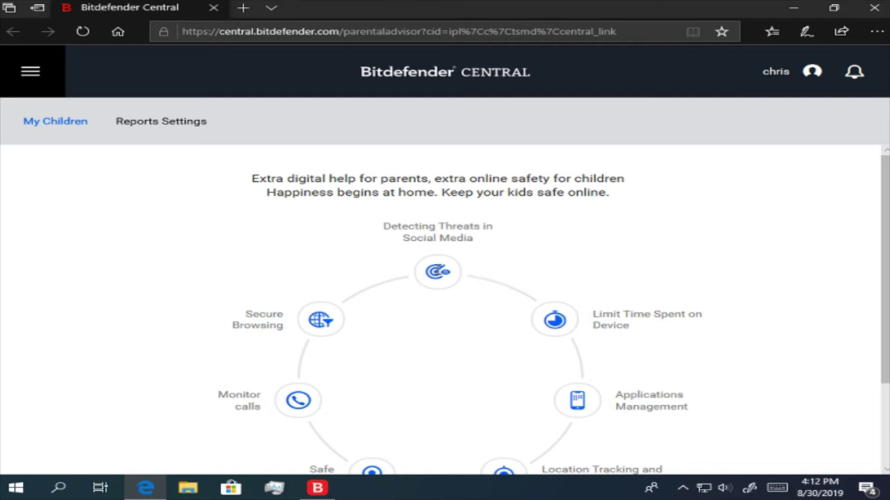
pyautogui.moveTo(570, 326)
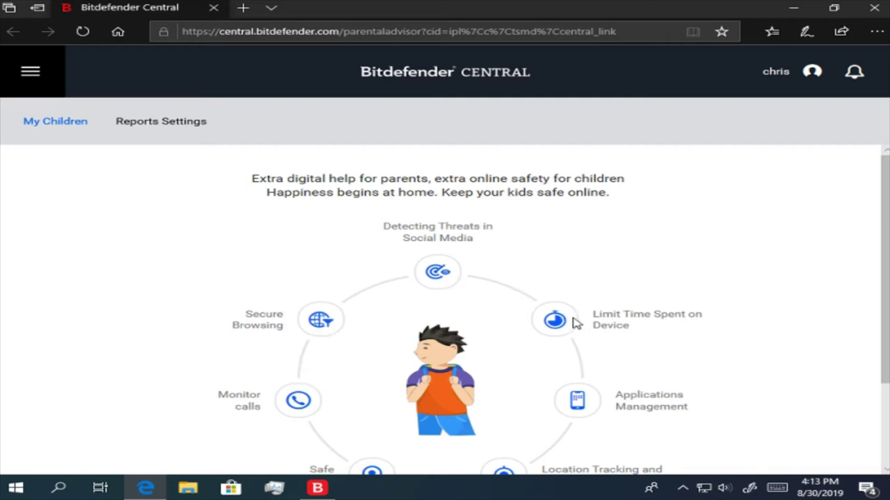
pyautogui.scroll(-2, 582, 327)
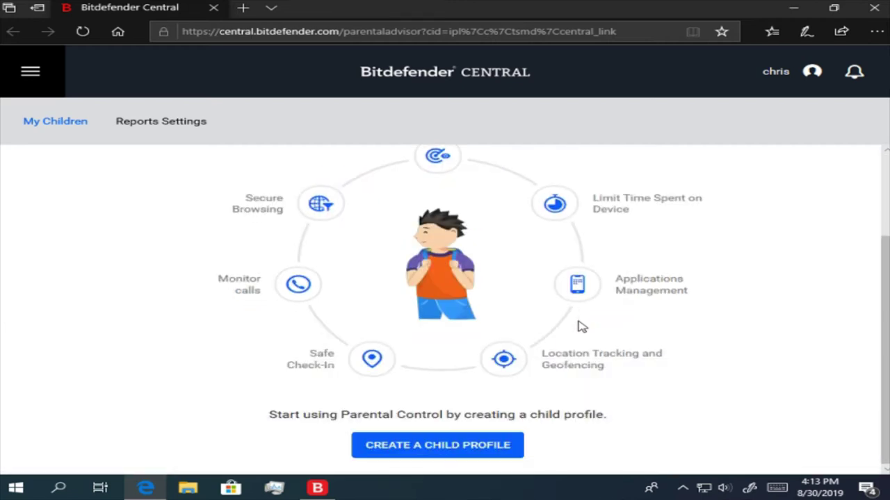
pyautogui.scroll(2, 582, 327)
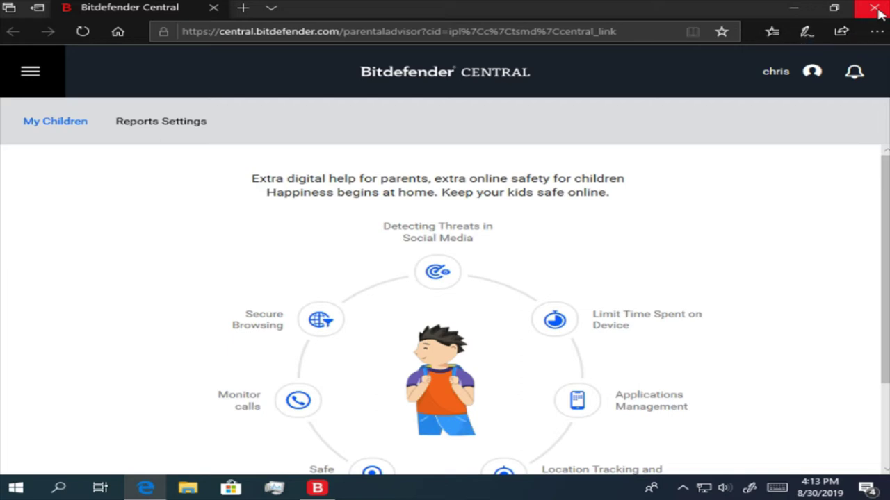
# - Close the Edge window showing Parental Advisor to return to Bitdefender Total Security
pyautogui.click(877, 10)
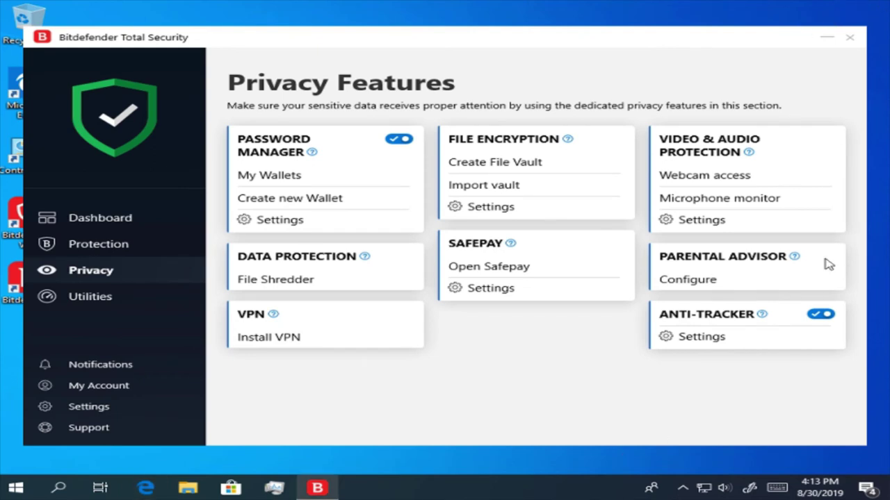
pyautogui.moveTo(762, 314)
pyautogui.click(719, 340)
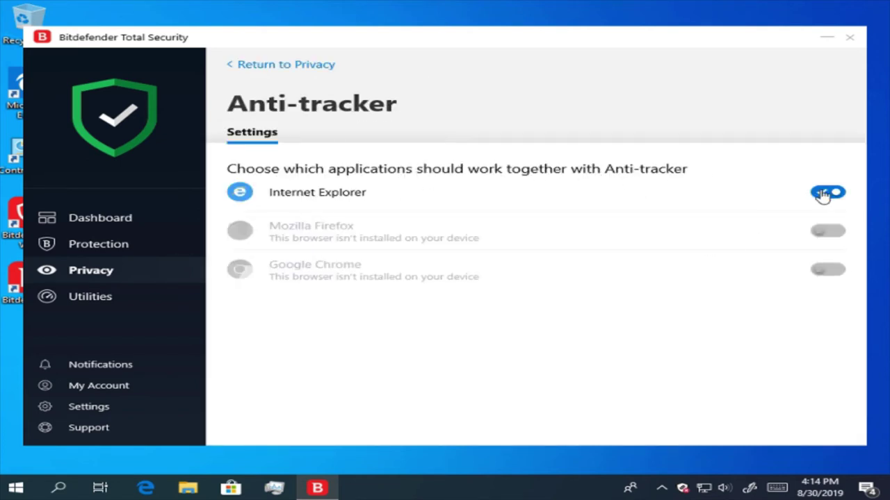
pyautogui.click(822, 194)
pyautogui.click(823, 196)
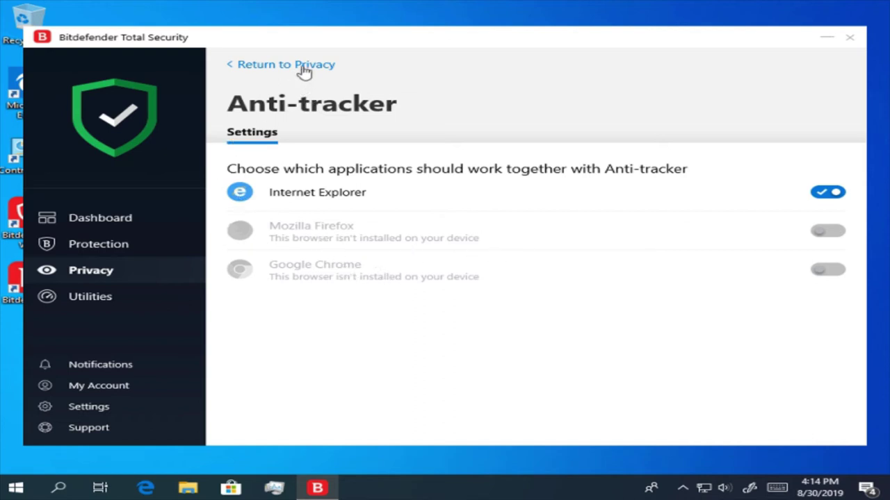
pyautogui.click(307, 66)
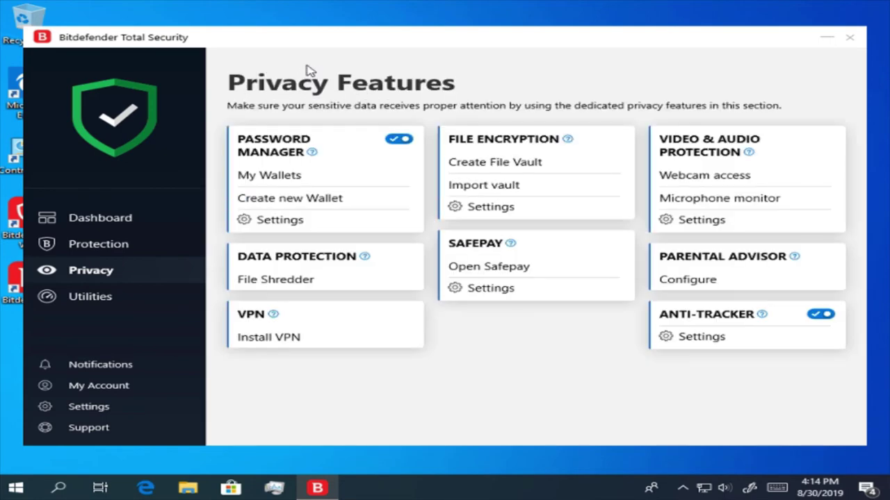
# - Go to Utilities and launch Anti-Theft in Bitdefender Central through Go to Central
pyautogui.click(159, 305)
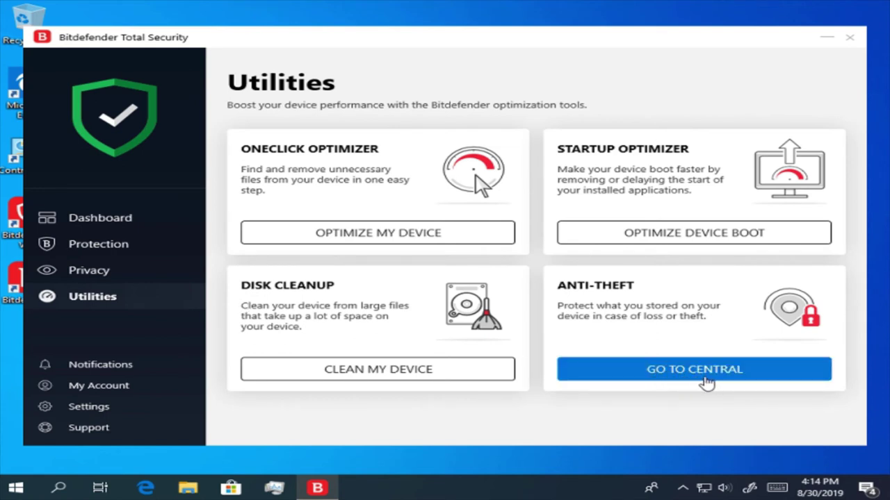
pyautogui.click(706, 381)
pyautogui.click(707, 383)
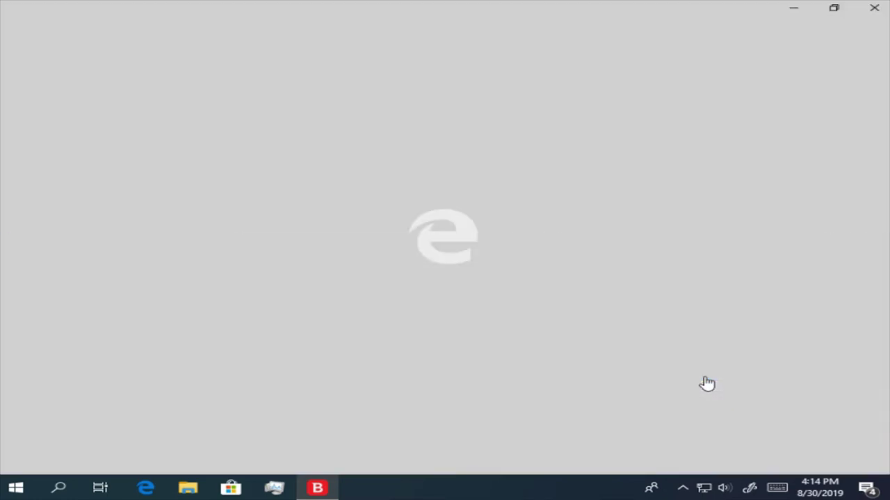
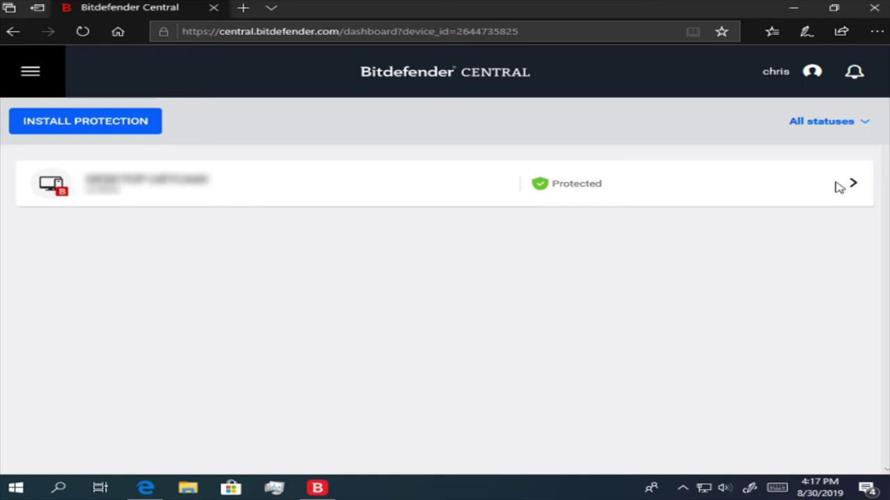
# - Open this PC's dashboard in Central and go through its Protection, Optimizer and Anti-Theft pages
pyautogui.click(852, 185)
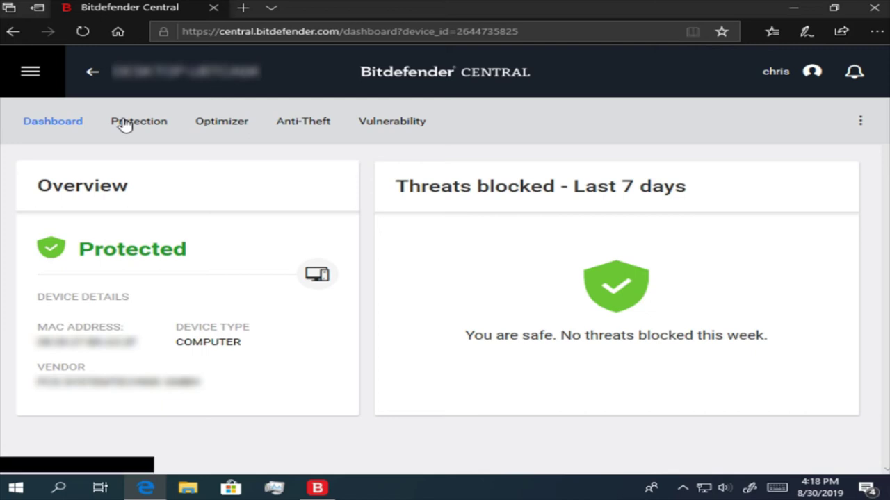
pyautogui.click(125, 123)
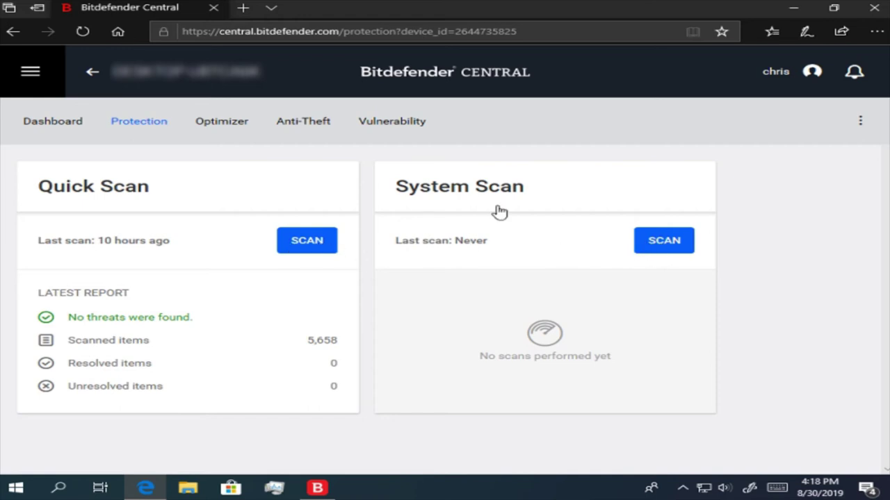
pyautogui.click(231, 133)
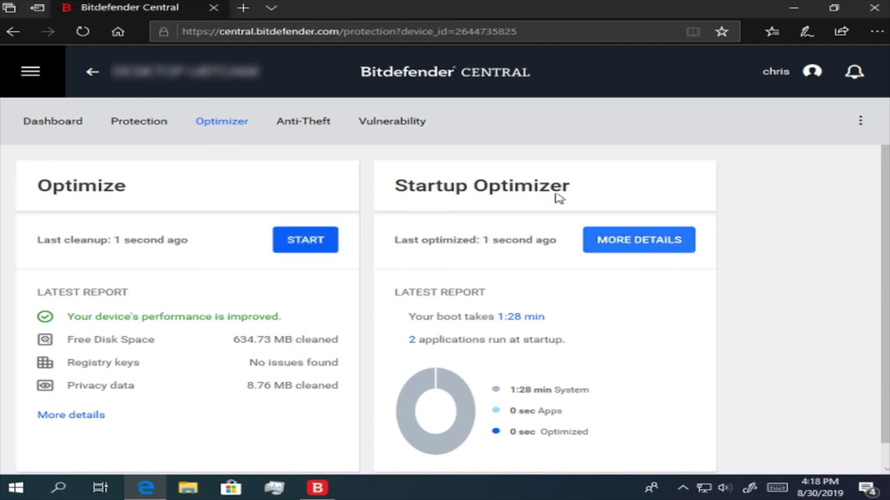
pyautogui.click(308, 125)
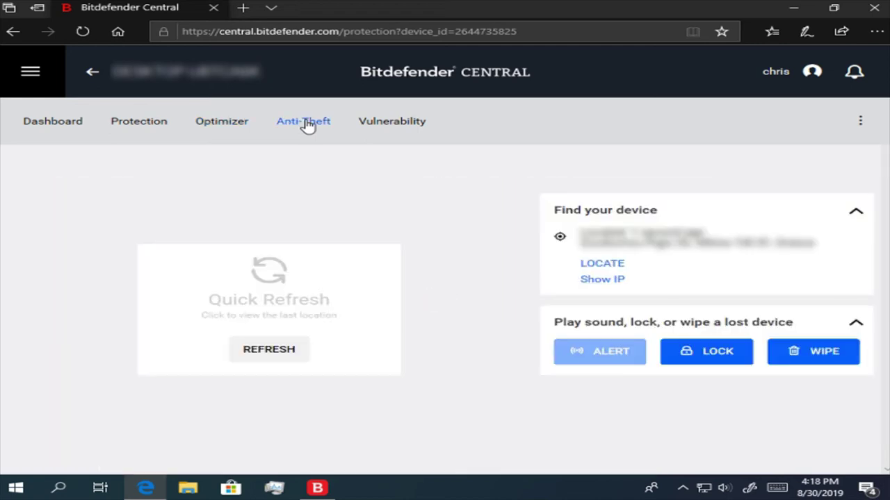
# - Refresh the PC's last known location, show it on the map, then view the Vulnerability page
pyautogui.click(285, 356)
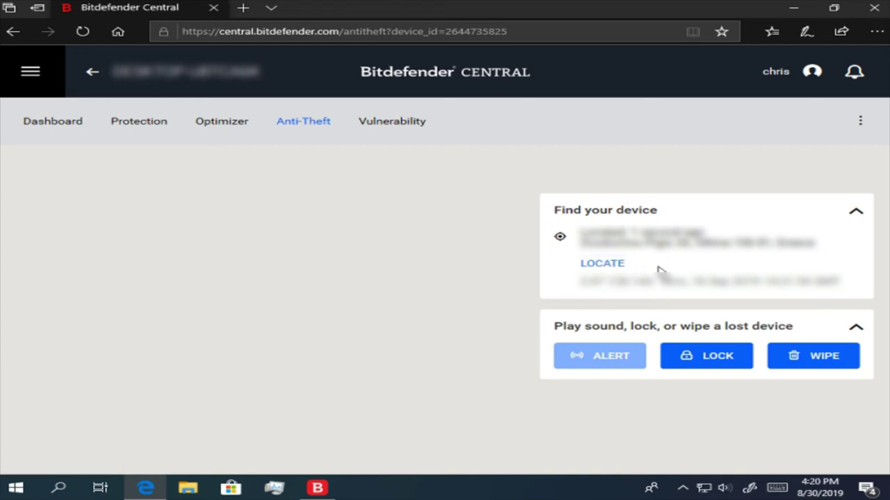
pyautogui.click(625, 265)
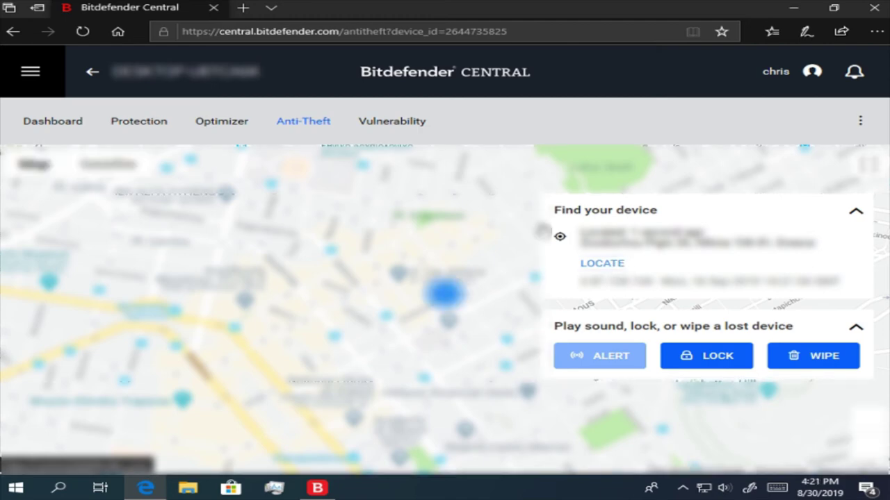
pyautogui.click(421, 129)
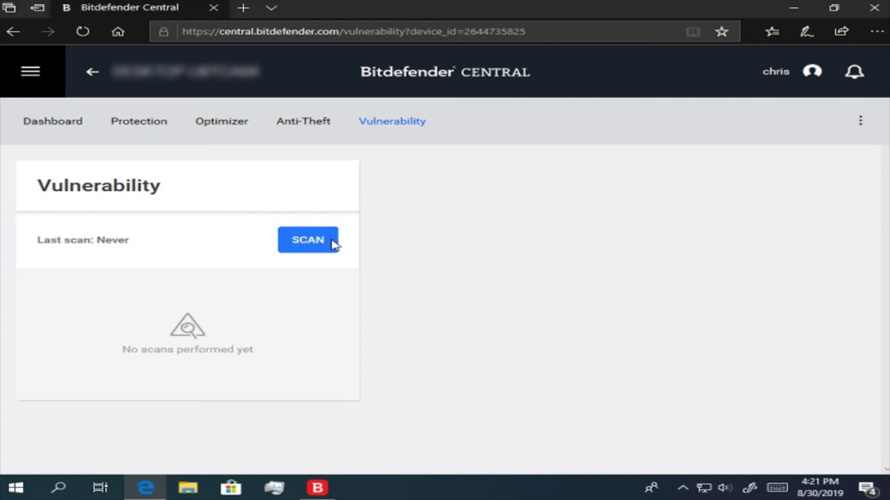
# - Try a vulnerability scan on the PC, then close the Edge window
pyautogui.click(328, 242)
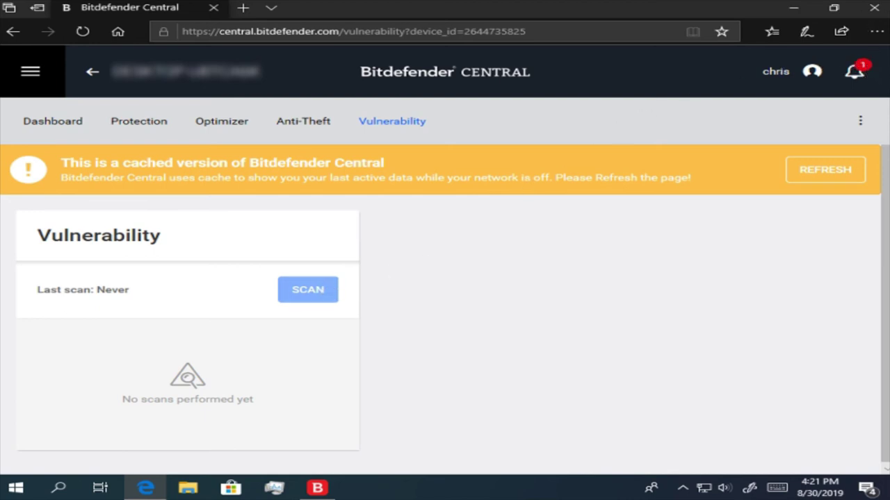
pyautogui.click(874, 10)
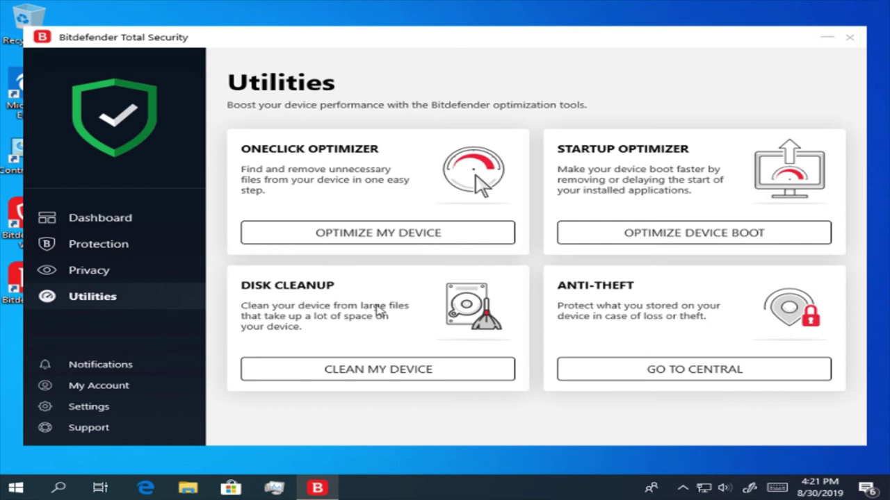
# - Review Critical, Warning and Information notifications, expanding the Windows updates warning, then view My Account
pyautogui.click(150, 372)
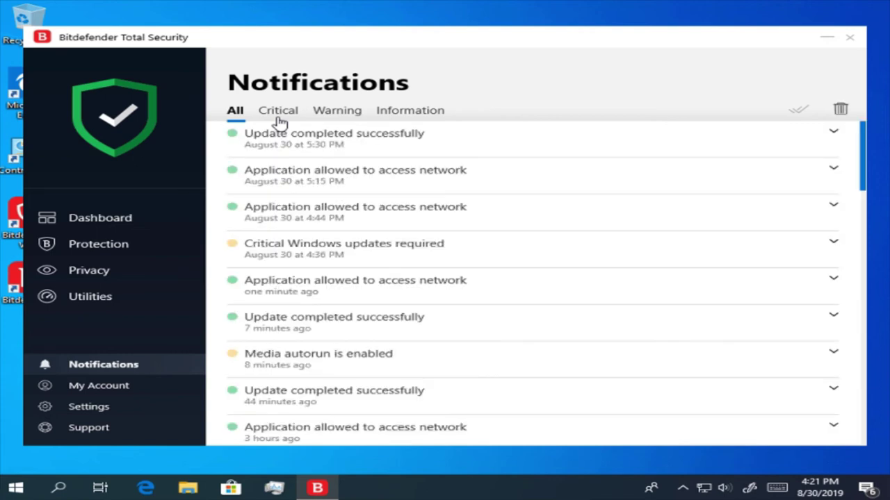
pyautogui.click(279, 120)
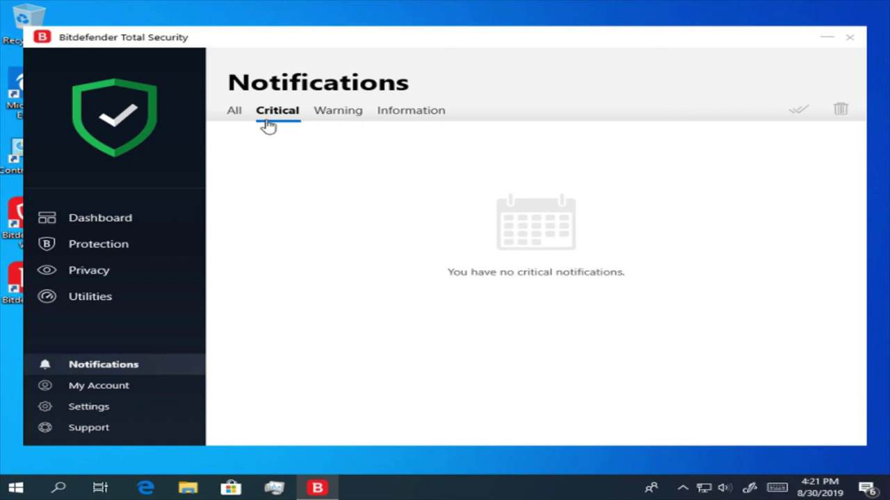
pyautogui.click(347, 121)
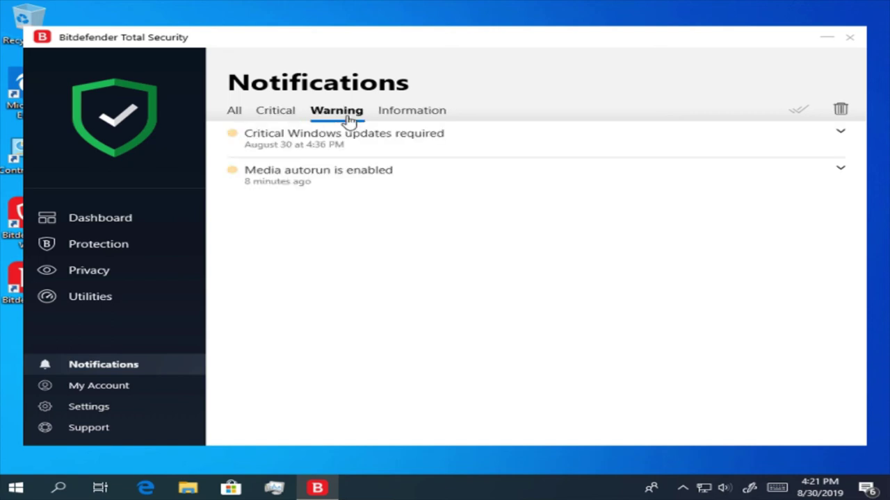
pyautogui.click(343, 142)
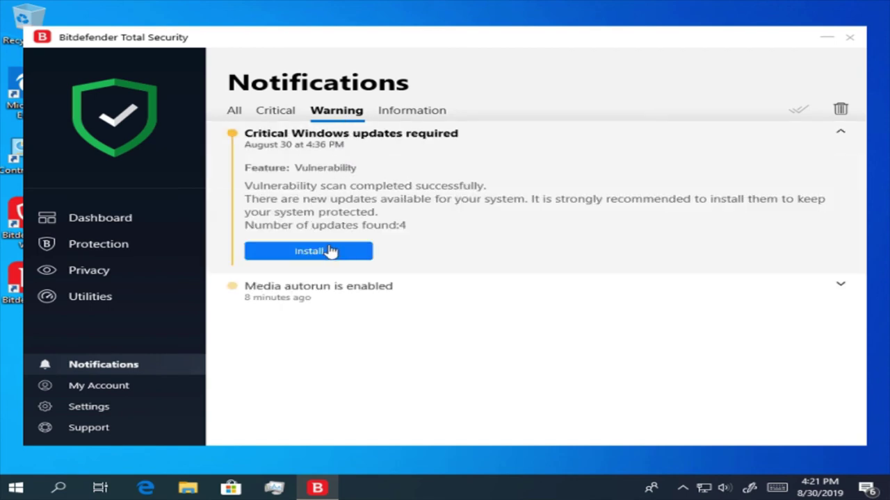
pyautogui.click(410, 113)
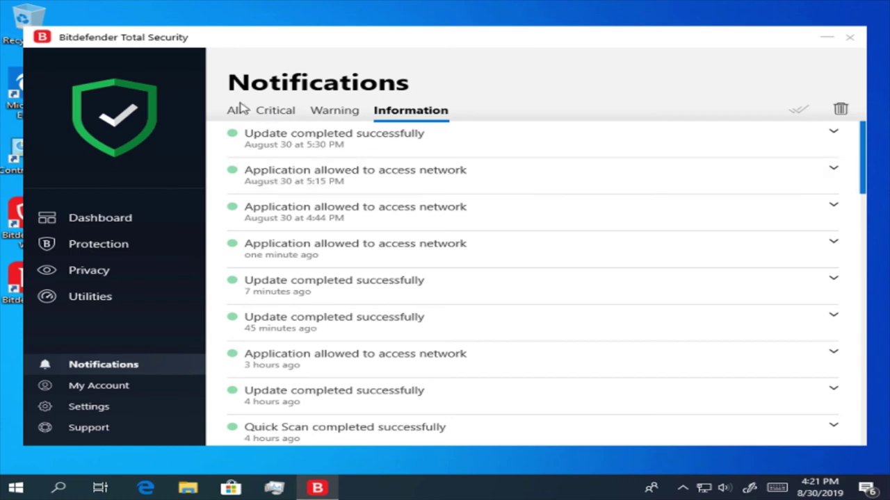
pyautogui.click(139, 394)
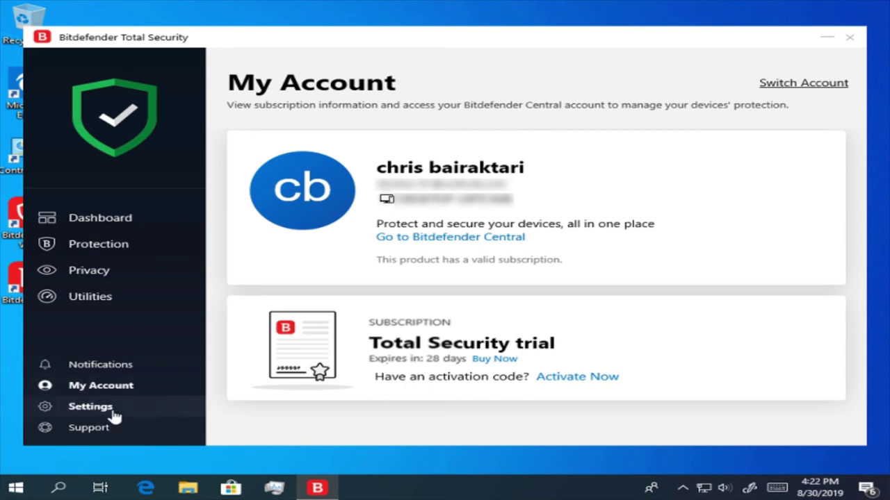
# - Switch on Password protection in General settings, then cancel the password prompt, leaving it off
pyautogui.click(114, 416)
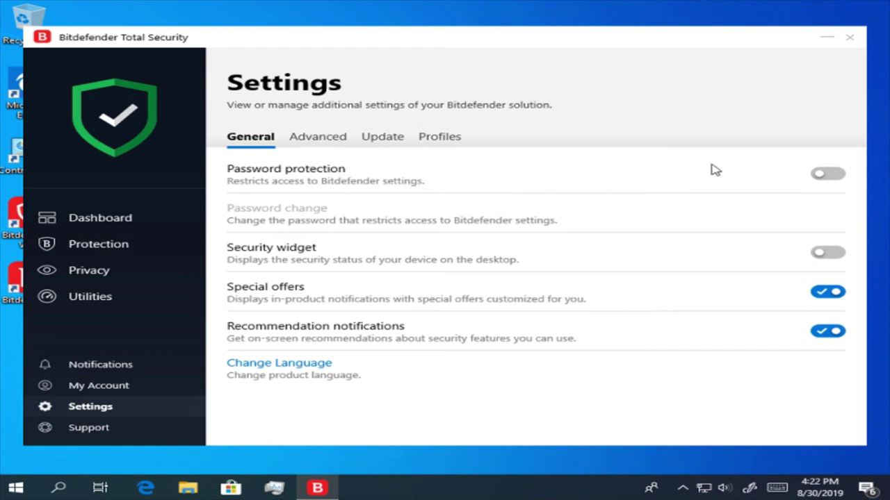
pyautogui.click(833, 176)
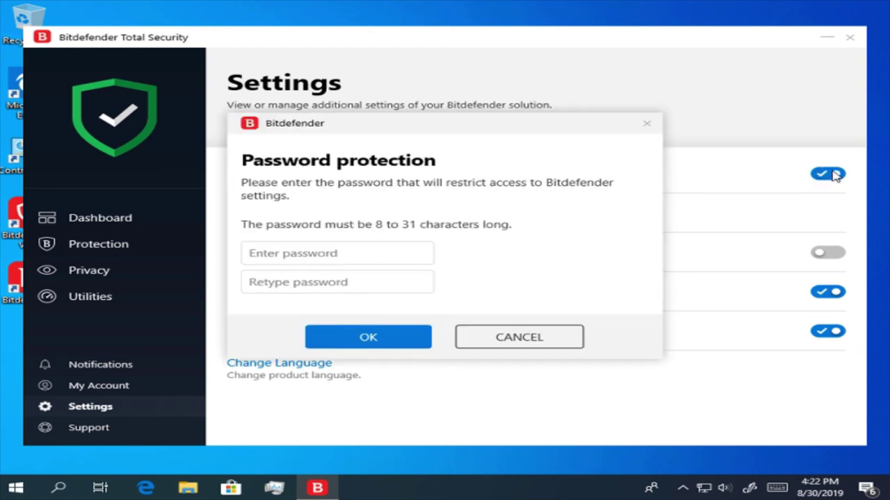
pyautogui.click(370, 257)
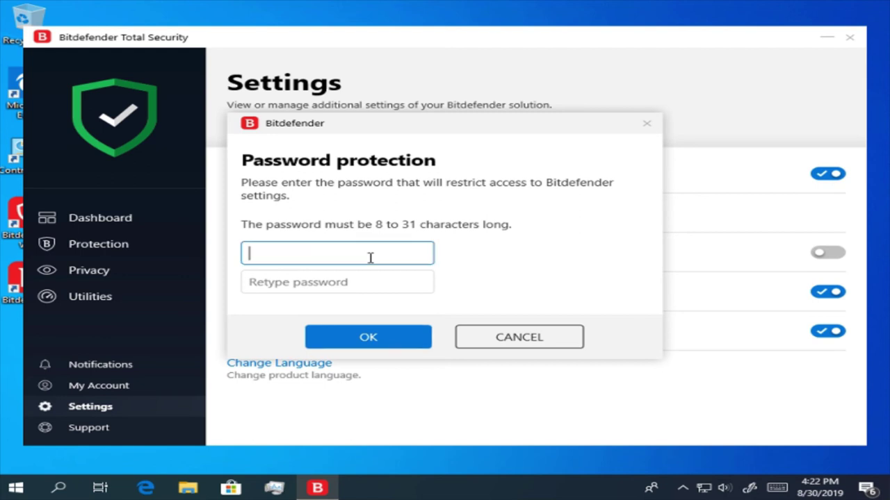
pyautogui.click(377, 281)
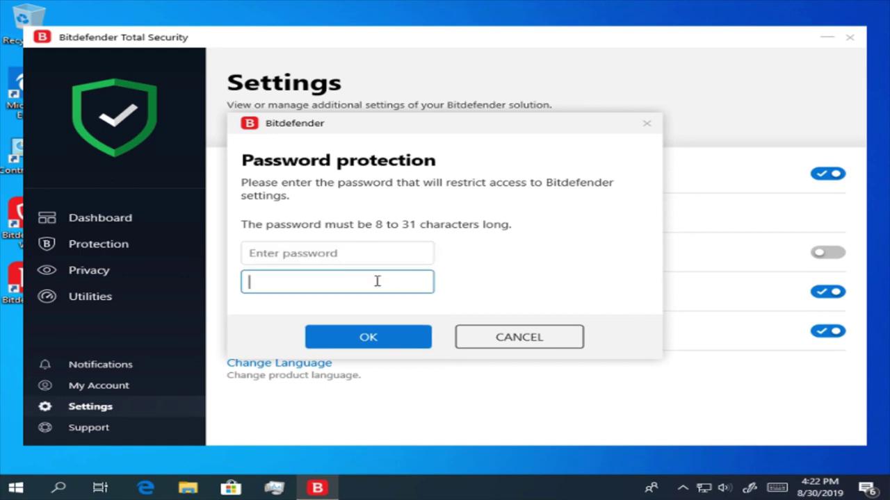
pyautogui.click(520, 347)
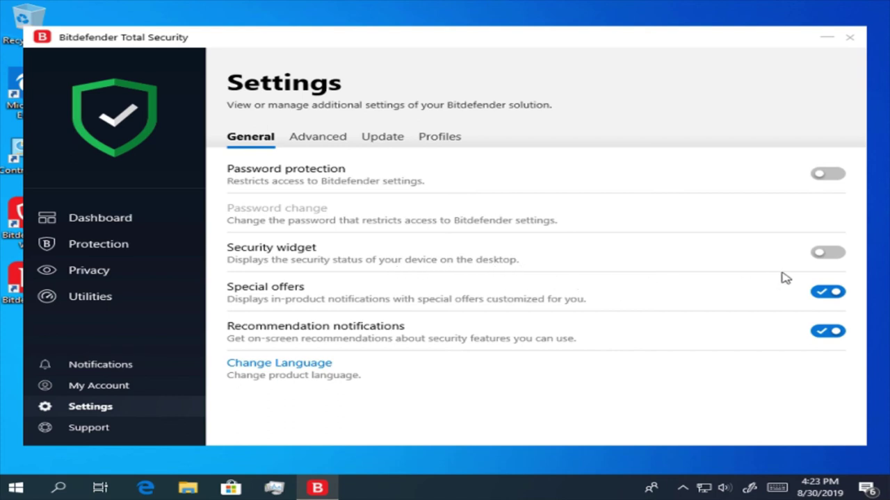
pyautogui.click(827, 259)
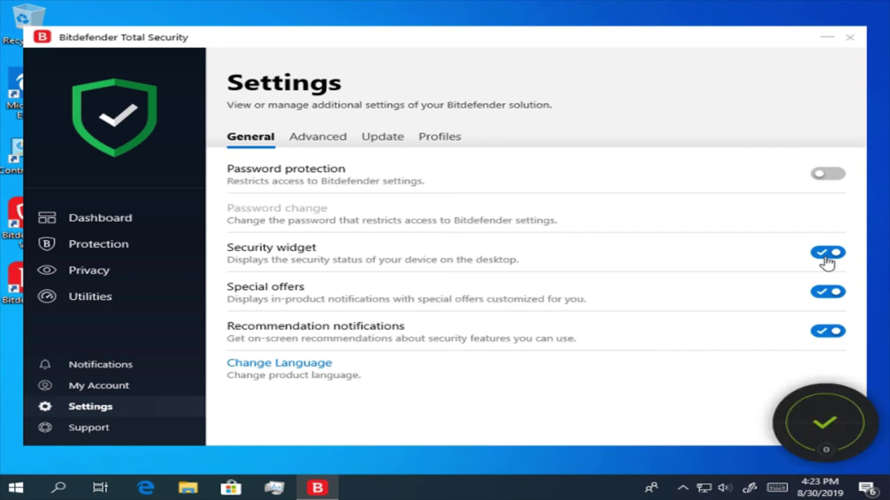
pyautogui.click(827, 258)
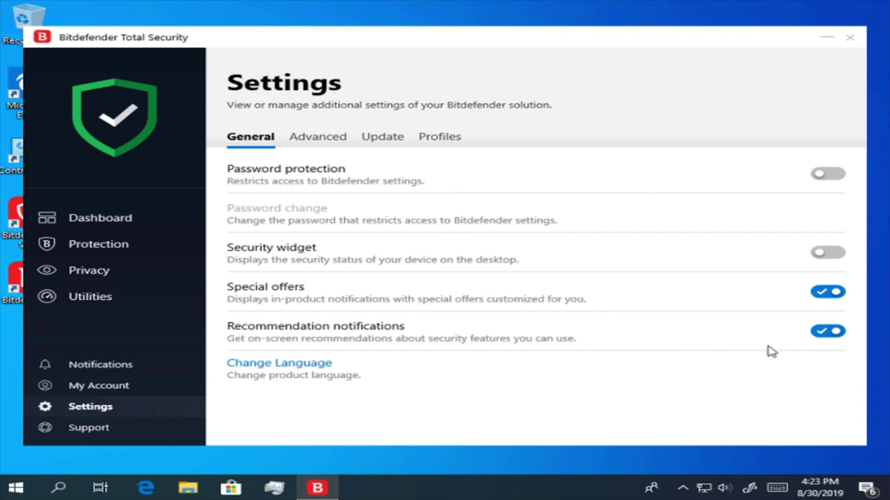
pyautogui.click(292, 368)
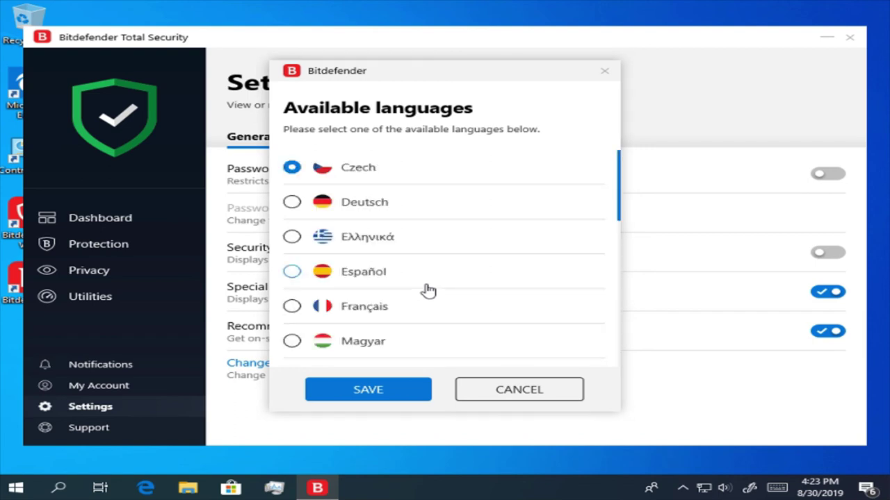
pyautogui.scroll(-2, 427, 291)
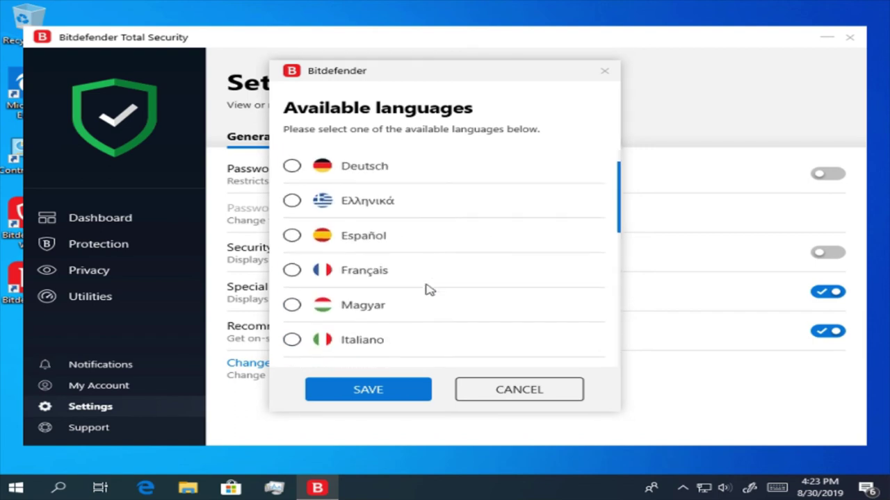
pyautogui.scroll(-1, 429, 290)
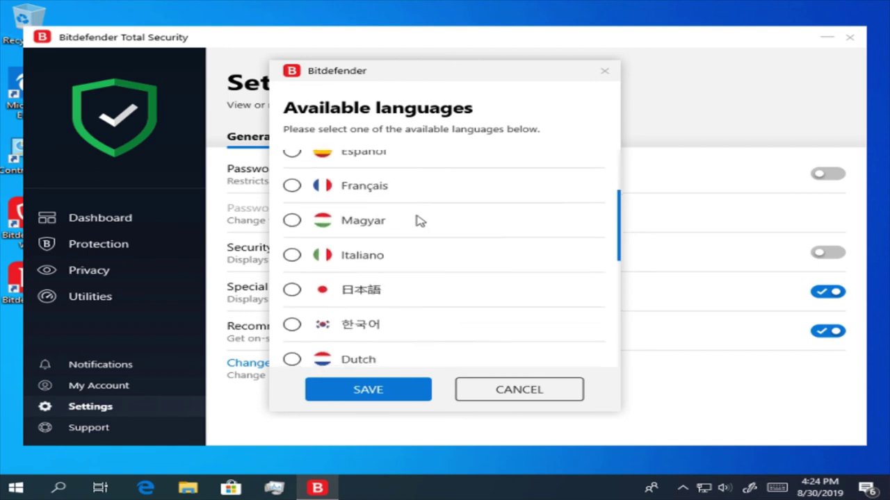
pyautogui.scroll(-3, 417, 229)
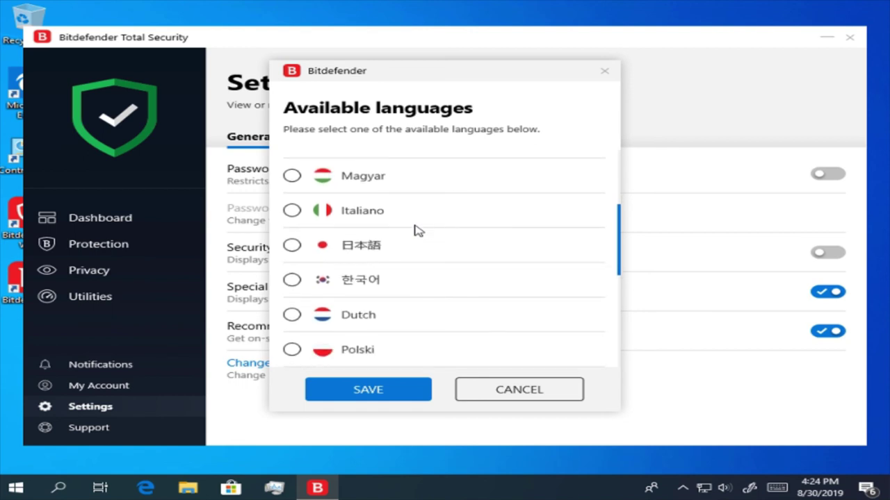
pyautogui.scroll(-3, 417, 230)
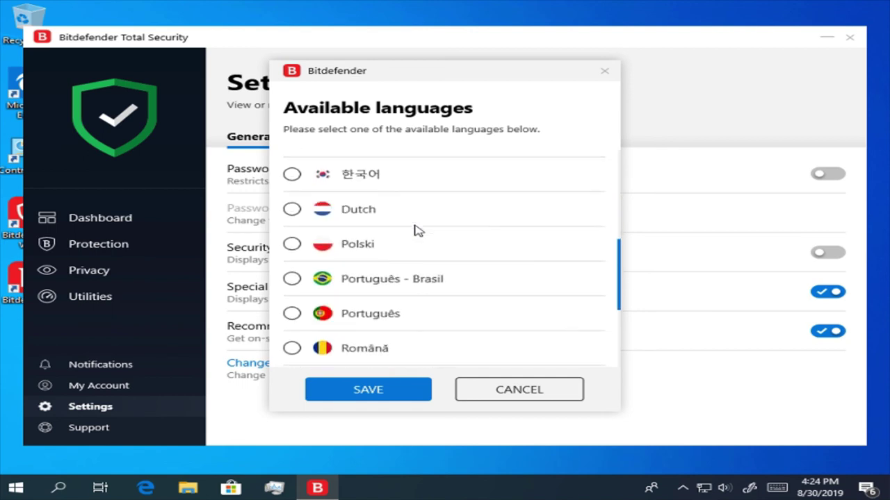
pyautogui.scroll(-3, 417, 230)
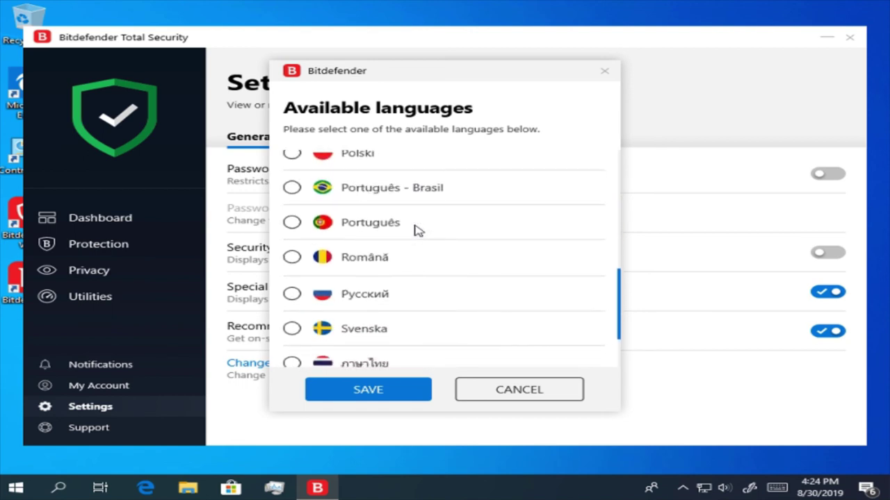
pyautogui.scroll(-3, 417, 231)
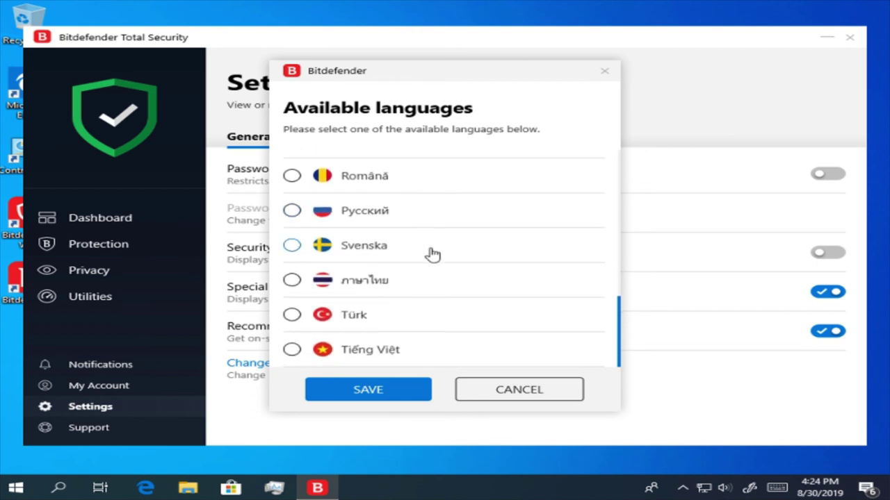
pyautogui.click(534, 394)
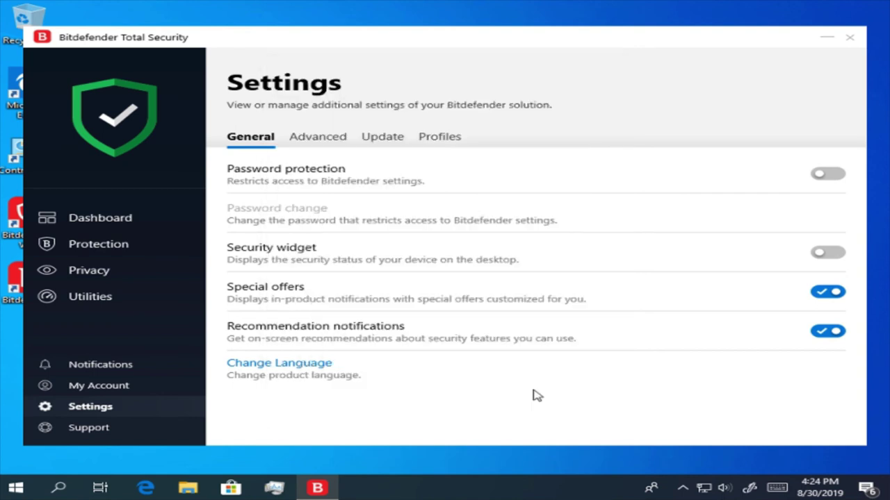
# - Enable Proxy server in Advanced settings and choose to enter custom proxy settings
pyautogui.click(319, 142)
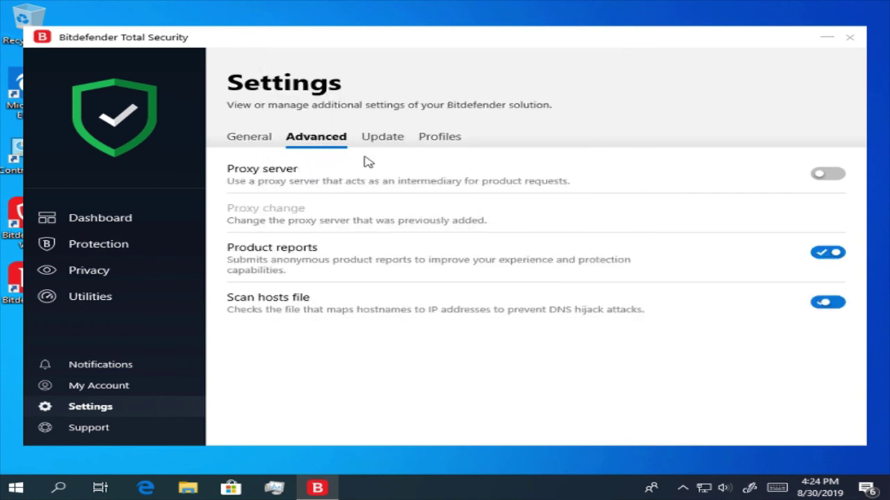
pyautogui.click(816, 174)
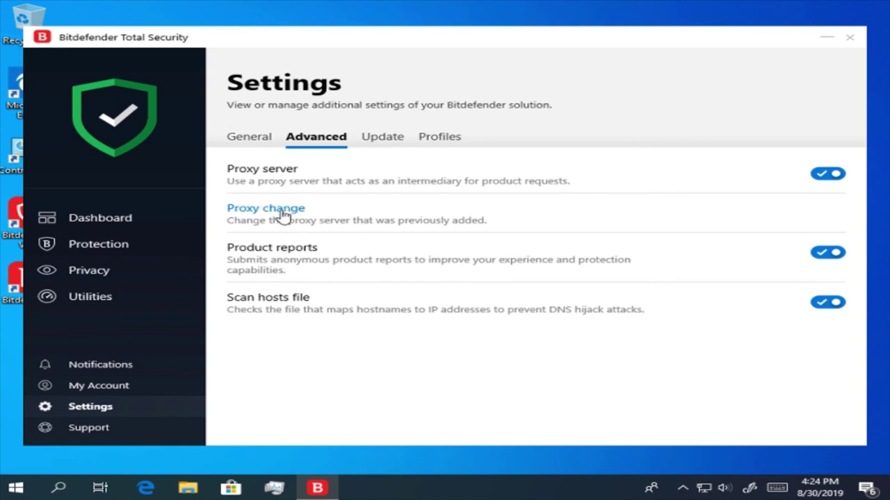
pyautogui.click(283, 216)
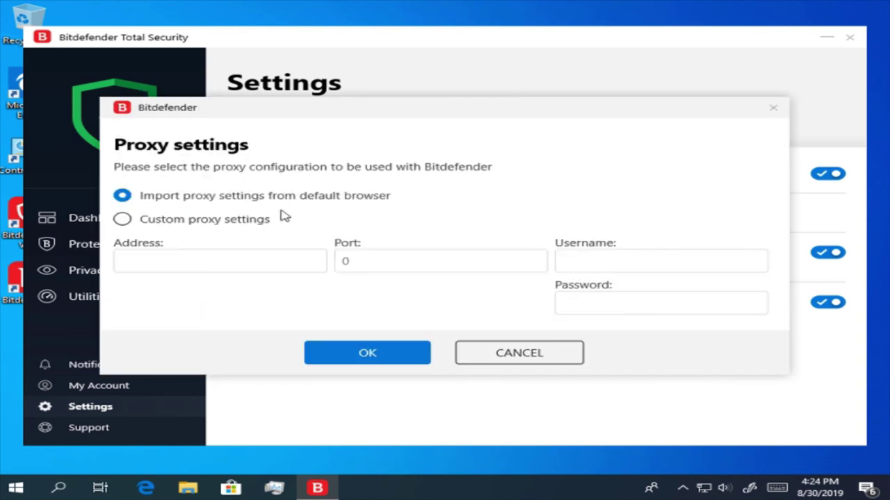
pyautogui.click(185, 220)
# - Enter proxy address 192.168.1.1 with port 68
pyautogui.click(166, 257)
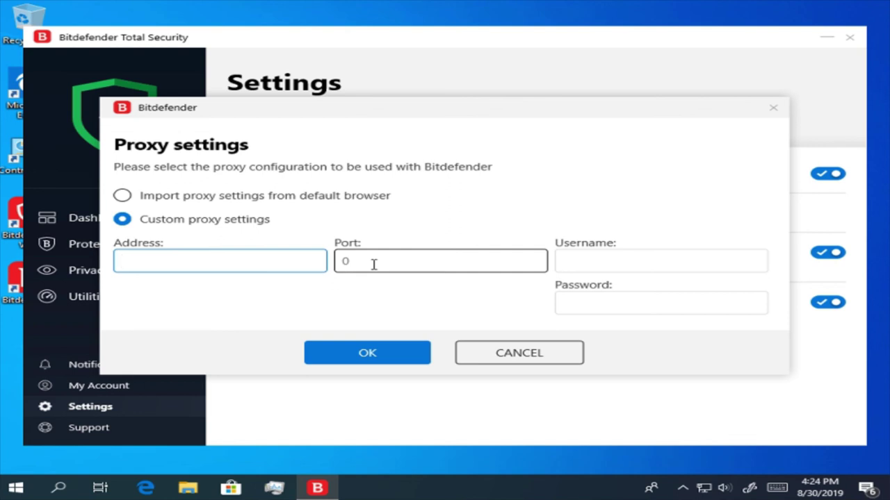
pyautogui.write('192.1681')
pyautogui.press('BackSpace')
pyautogui.write('.1.1')
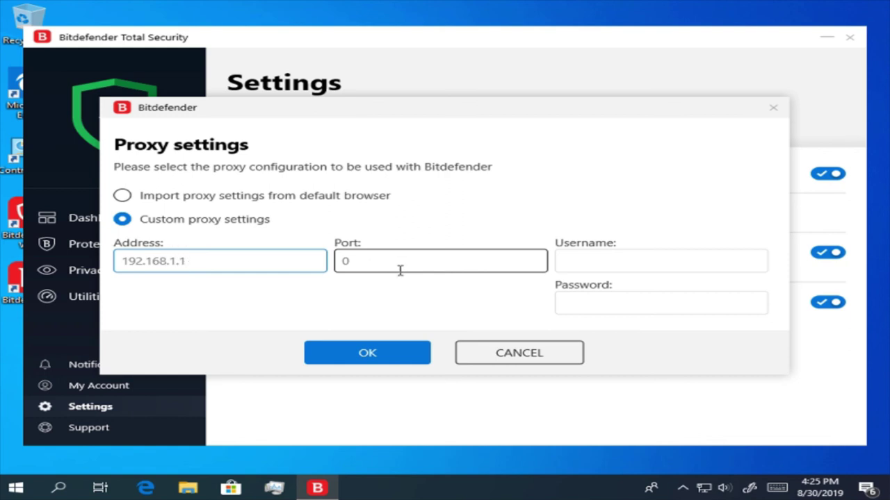
pyautogui.click(458, 264)
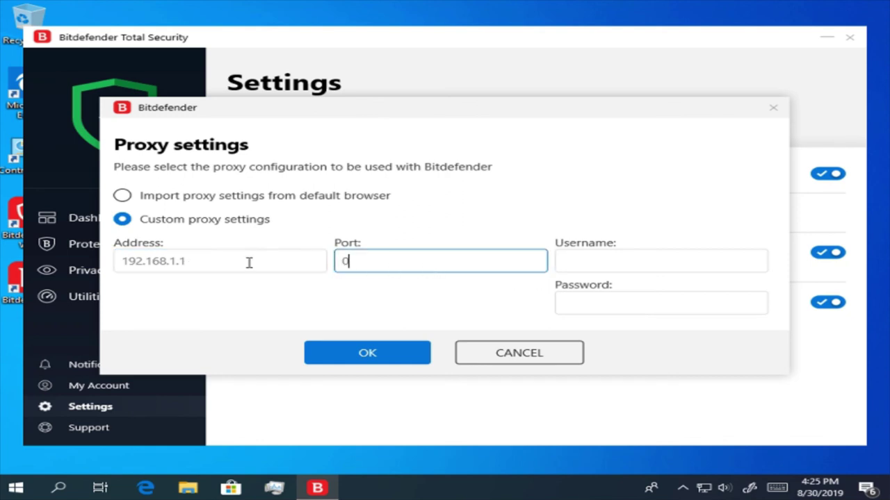
pyautogui.write('68')
# - Enter username 'admin' and a password, then cancel the dialog and disable Proxy server
pyautogui.click(704, 257)
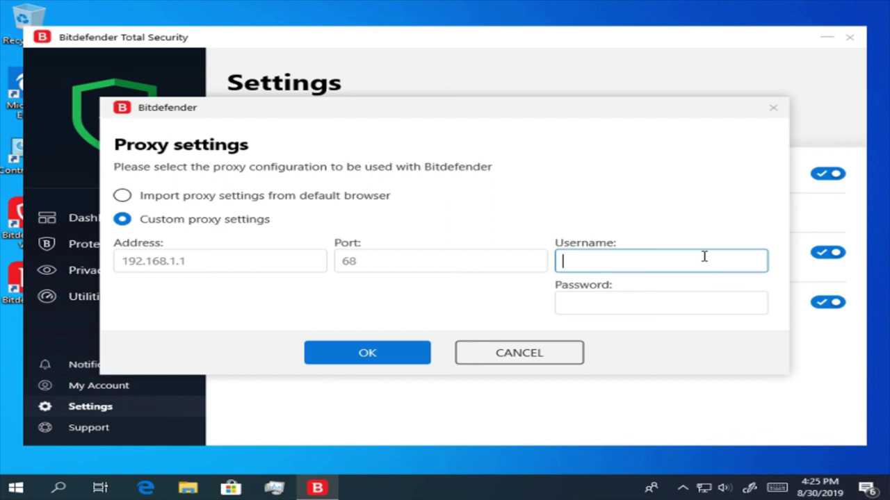
pyautogui.write('admin')
pyautogui.press('Tab')
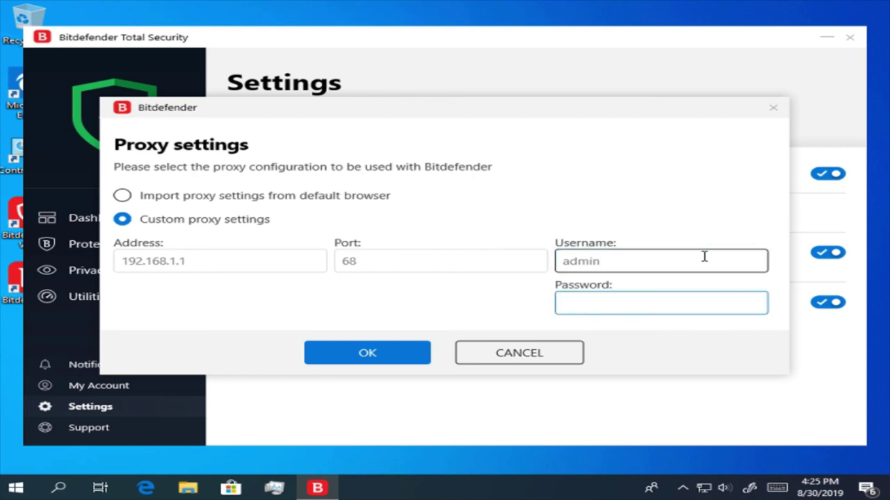
pyautogui.write('passw')
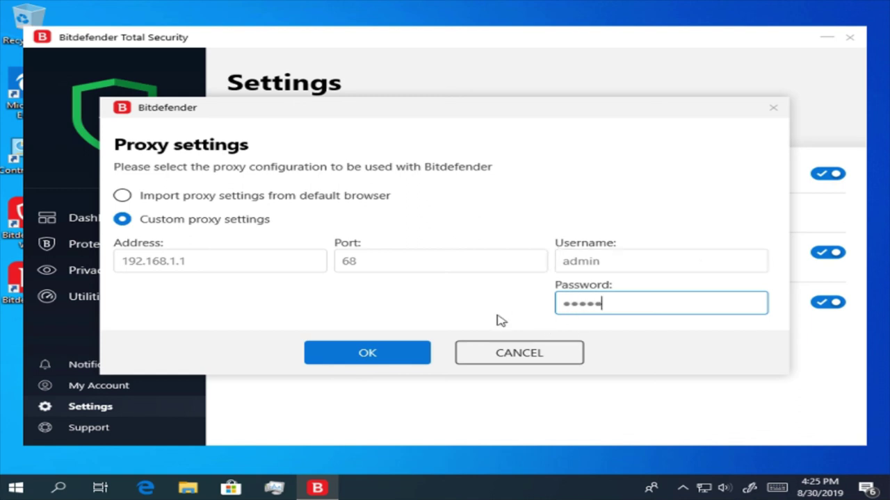
pyautogui.click(526, 367)
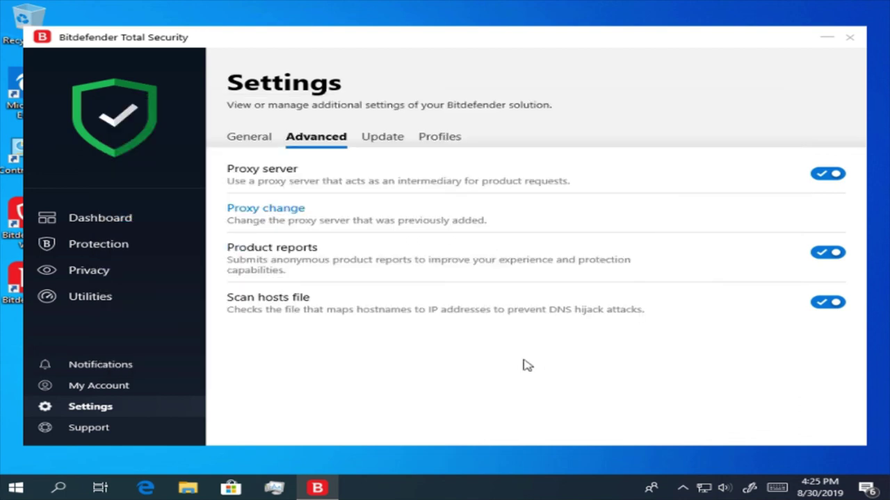
pyautogui.click(837, 178)
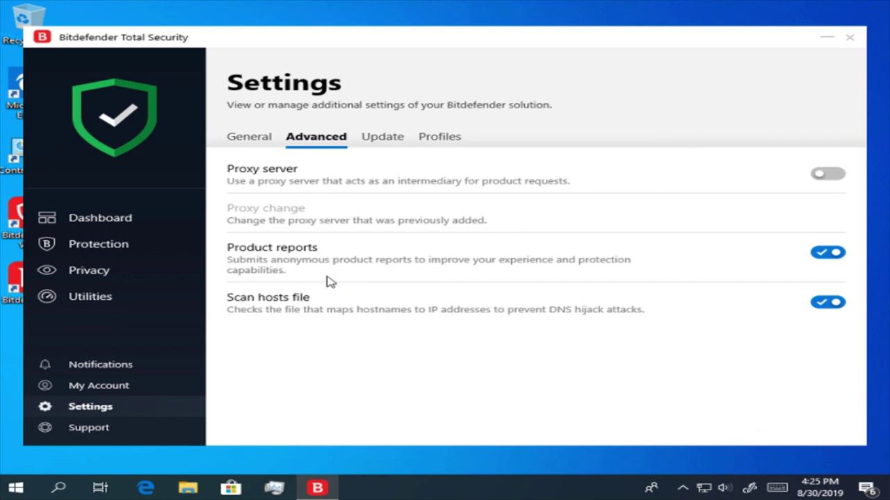
# - Toggle Product reports and Scan hosts file off and back on, then show Update settings
pyautogui.click(829, 258)
pyautogui.click(843, 262)
pyautogui.click(825, 308)
pyautogui.click(825, 308)
pyautogui.click(373, 141)
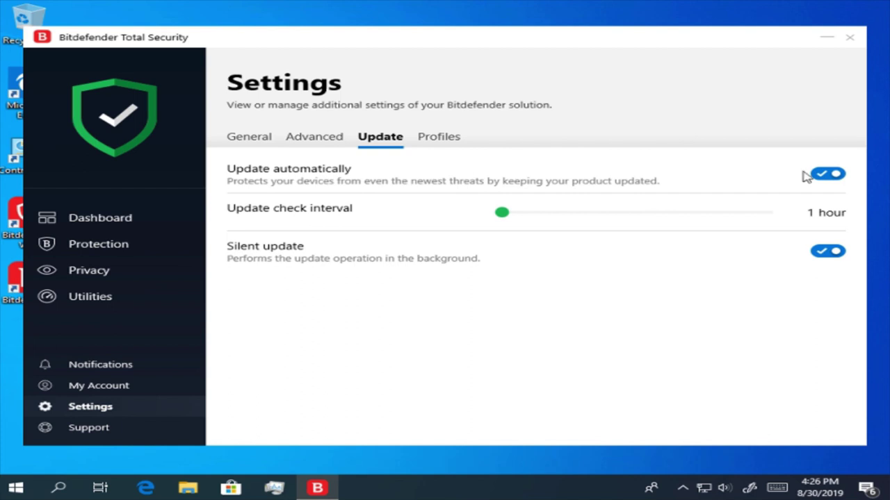
pyautogui.click(832, 175)
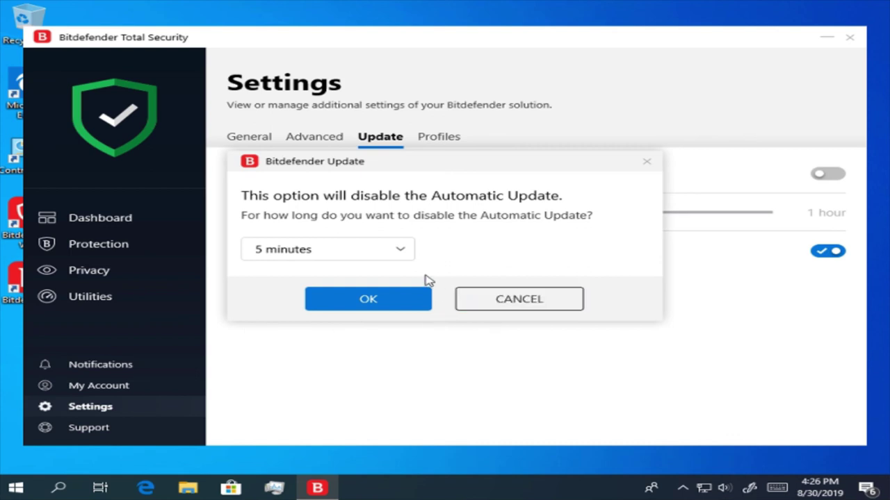
pyautogui.click(406, 261)
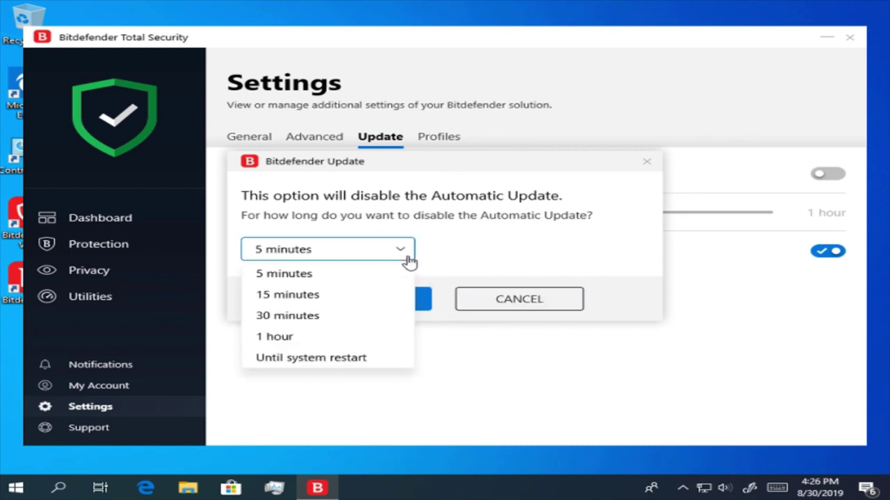
pyautogui.click(325, 276)
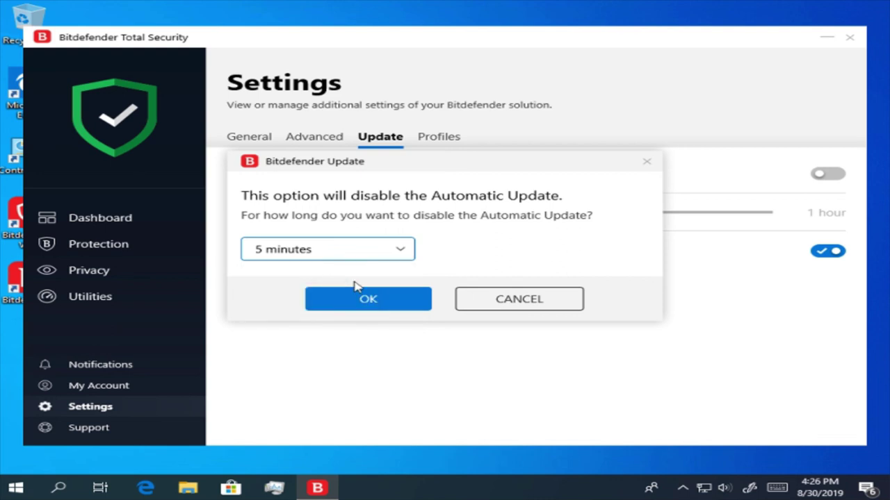
pyautogui.click(374, 297)
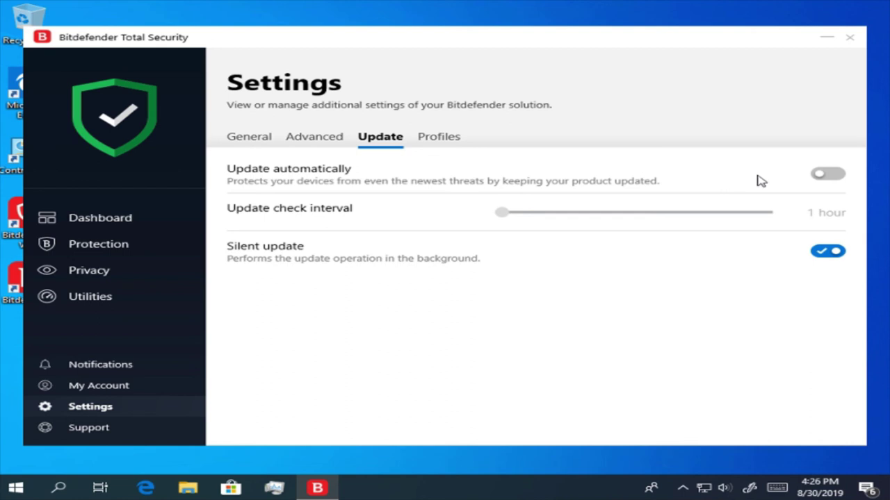
pyautogui.click(820, 180)
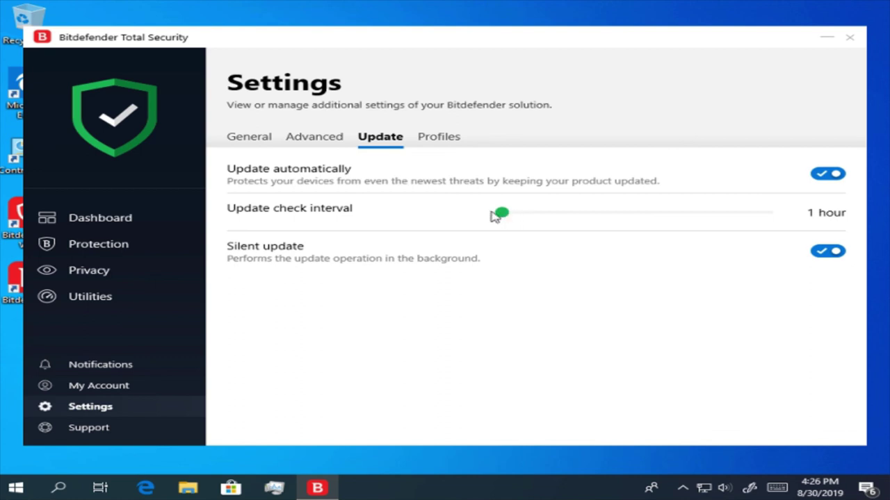
pyautogui.moveTo(506, 218); pyautogui.dragTo(496, 220)
pyautogui.press('Left')
pyautogui.click(552, 225)
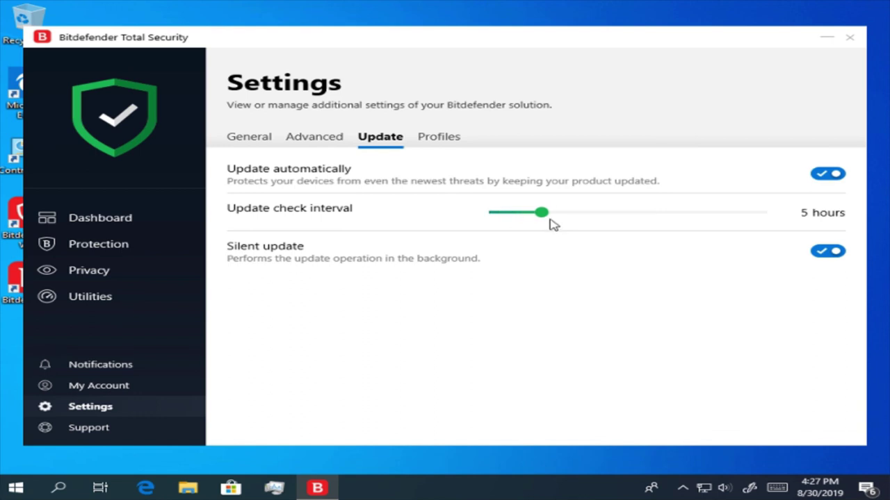
pyautogui.moveTo(534, 218); pyautogui.dragTo(468, 220)
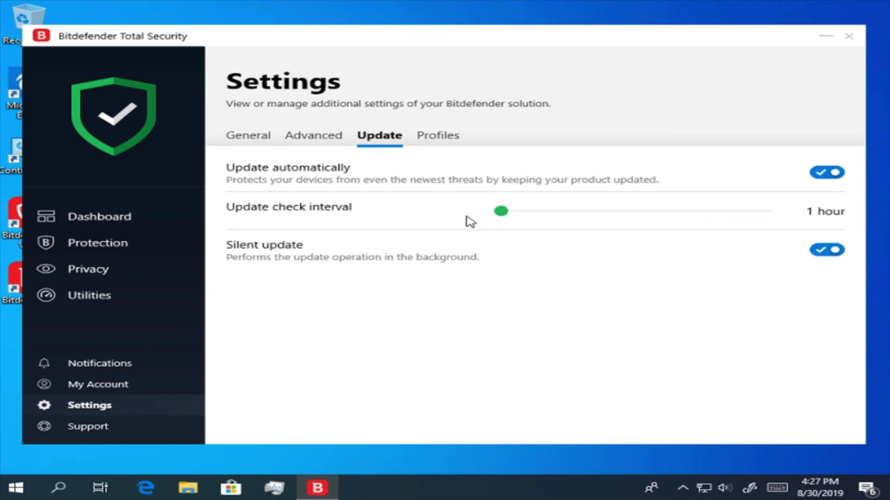
pyautogui.click(837, 254)
pyautogui.click(833, 256)
# - In Profiles, toggle automatic profile activation off and on, and save the Movie profile
pyautogui.click(455, 137)
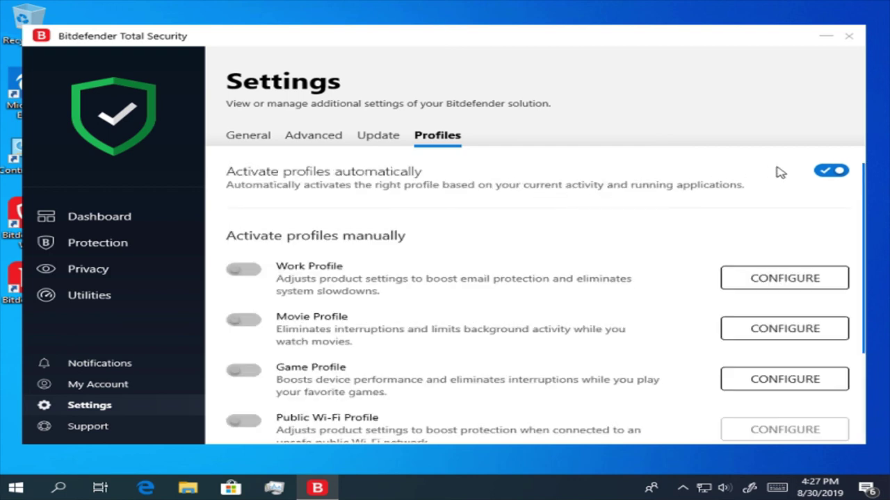
pyautogui.click(822, 174)
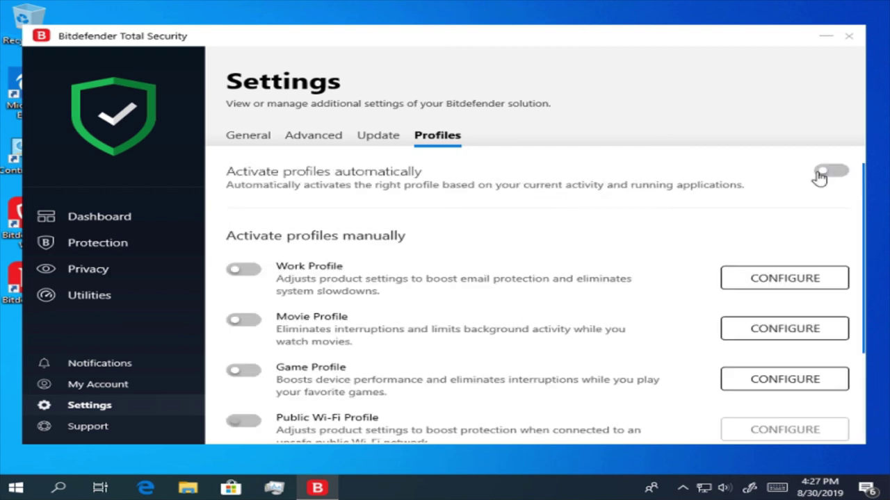
pyautogui.click(821, 173)
pyautogui.click(806, 335)
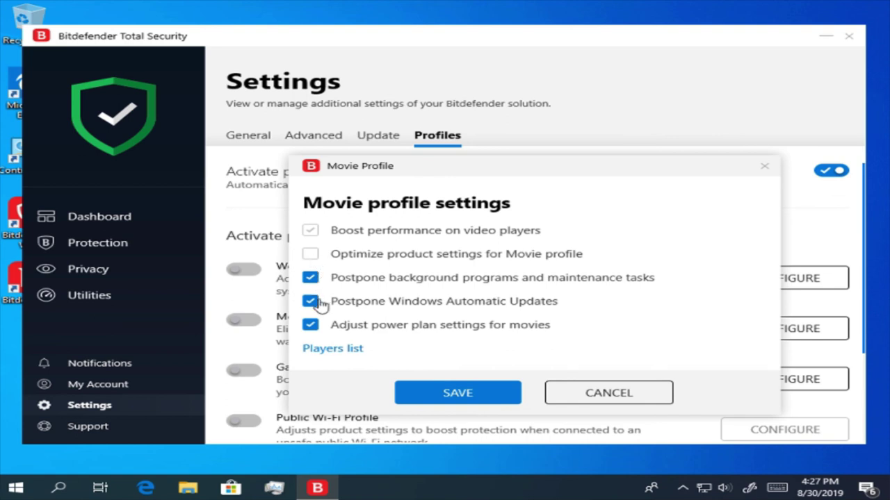
pyautogui.click(484, 401)
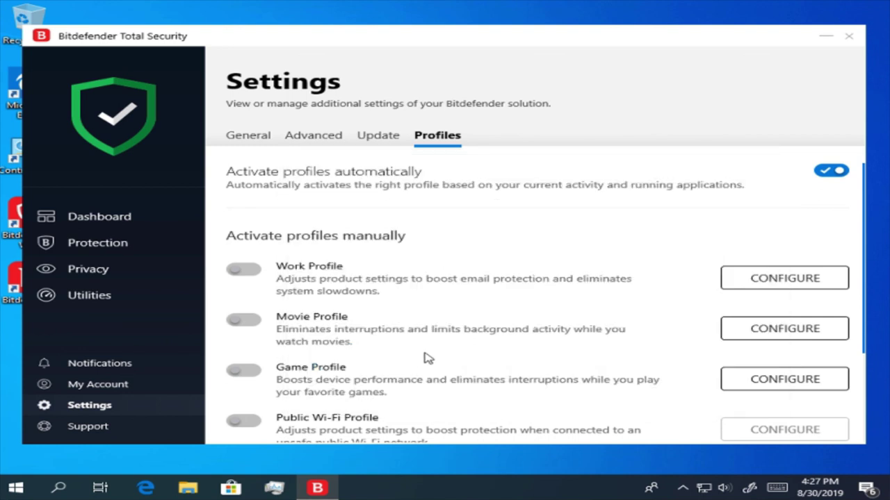
# - Make the Work profile postpone Windows Automatic Updates, then toggle real-time optimization off and on
pyautogui.click(799, 292)
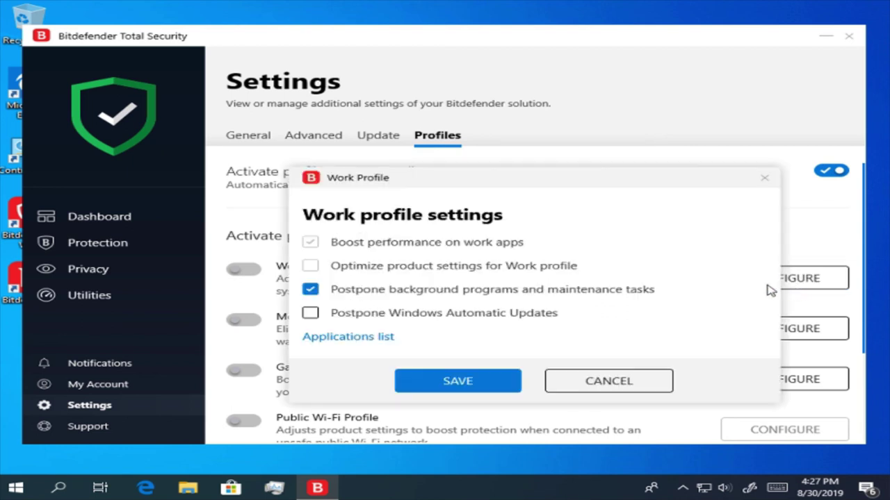
pyautogui.click(310, 315)
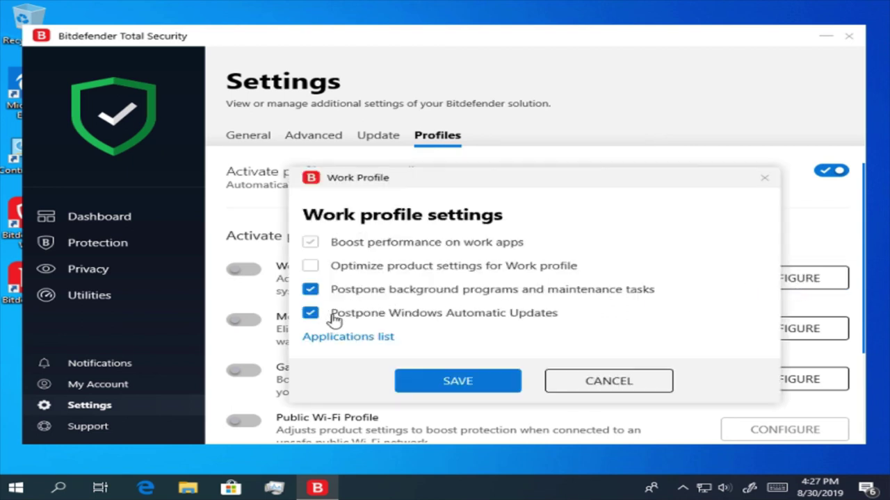
pyautogui.click(489, 388)
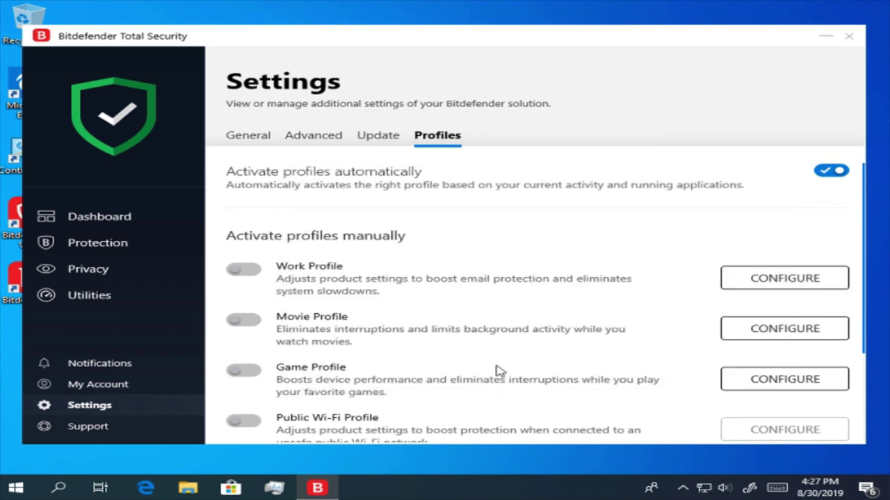
pyautogui.scroll(-3, 494, 370)
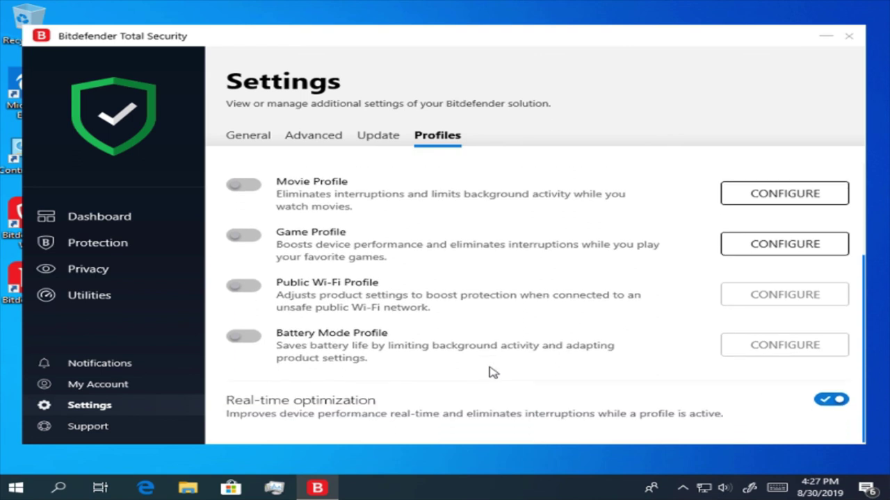
pyautogui.click(846, 403)
pyautogui.click(847, 405)
# - View the Support page, then close the Bitdefender window
pyautogui.click(103, 436)
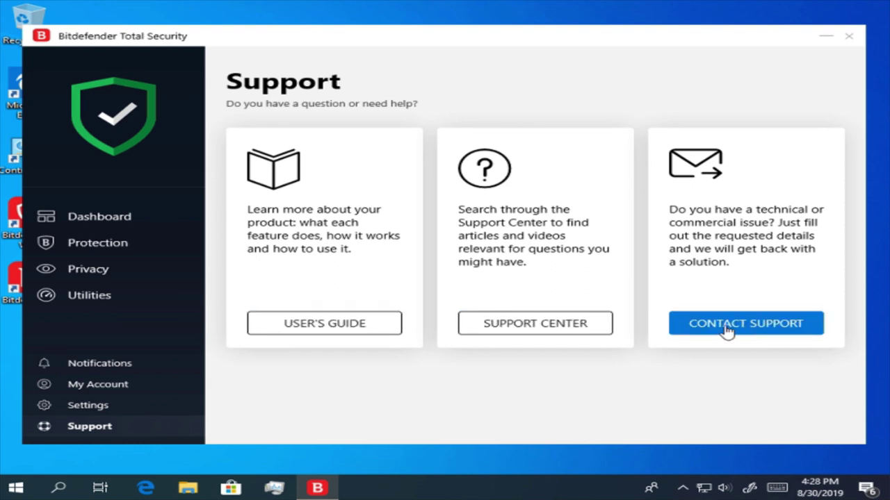
pyautogui.click(850, 36)
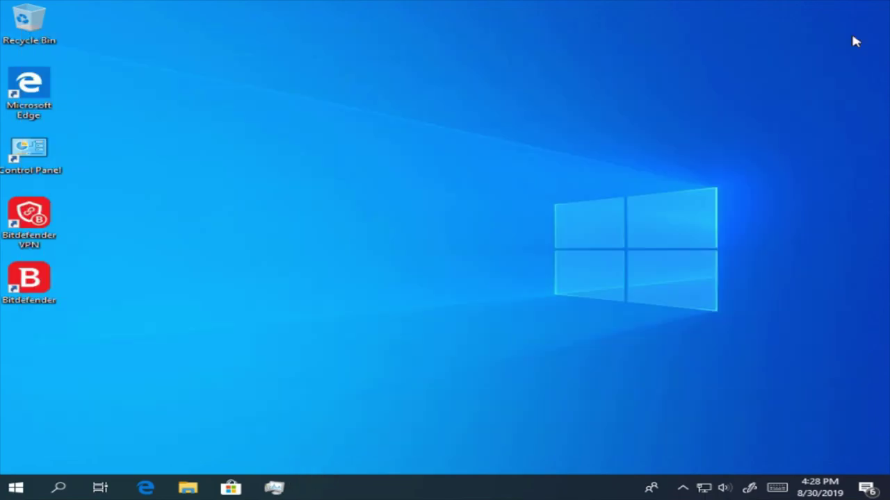